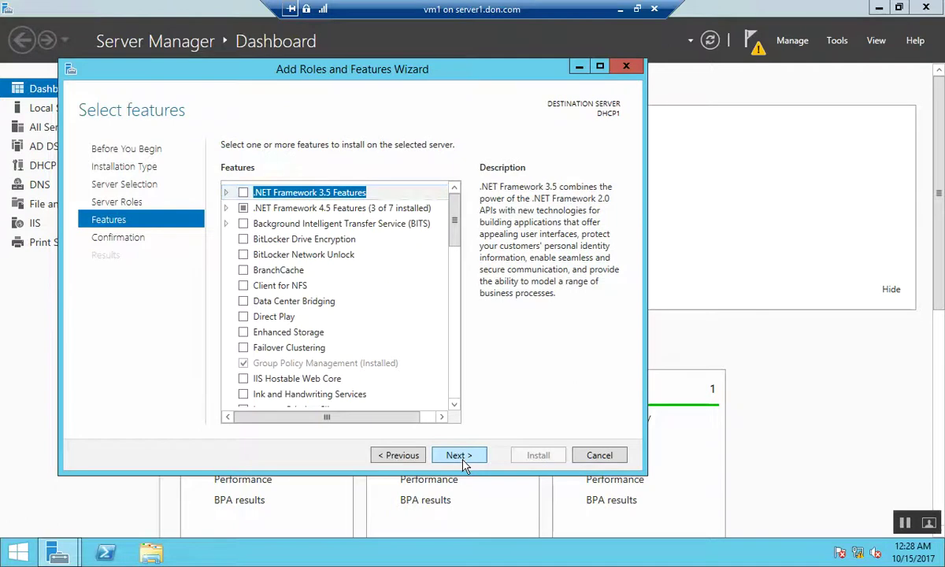
# Start installing iSCSI Target Server on DHCP1, then minimise the vm1 console and select vm2
pyautogui.click(535, 457)
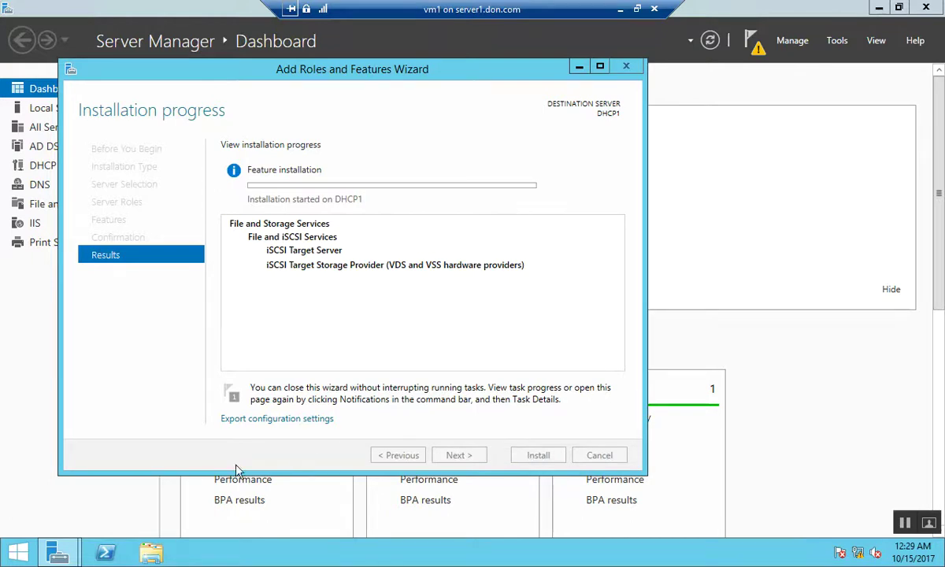
pyautogui.click(620, 9)
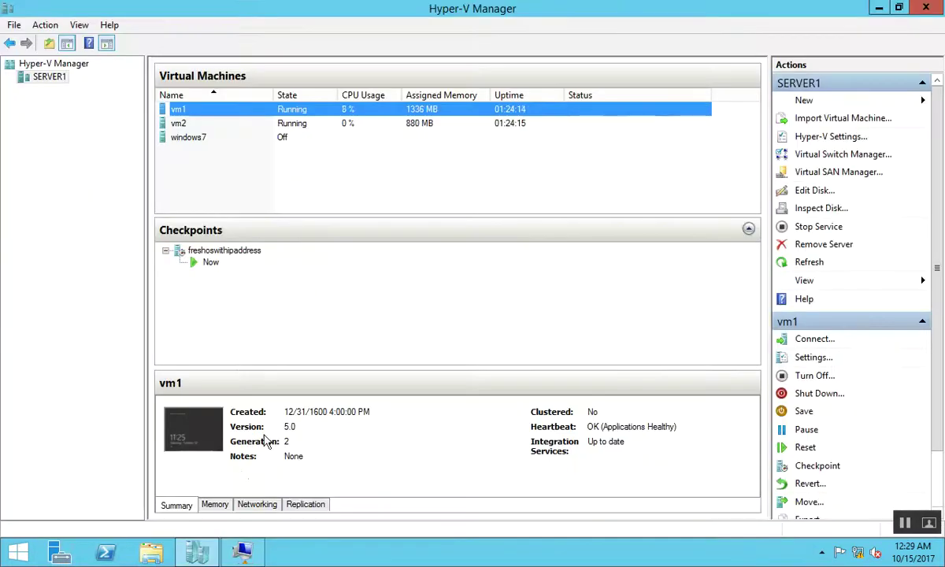
pyautogui.click(226, 124)
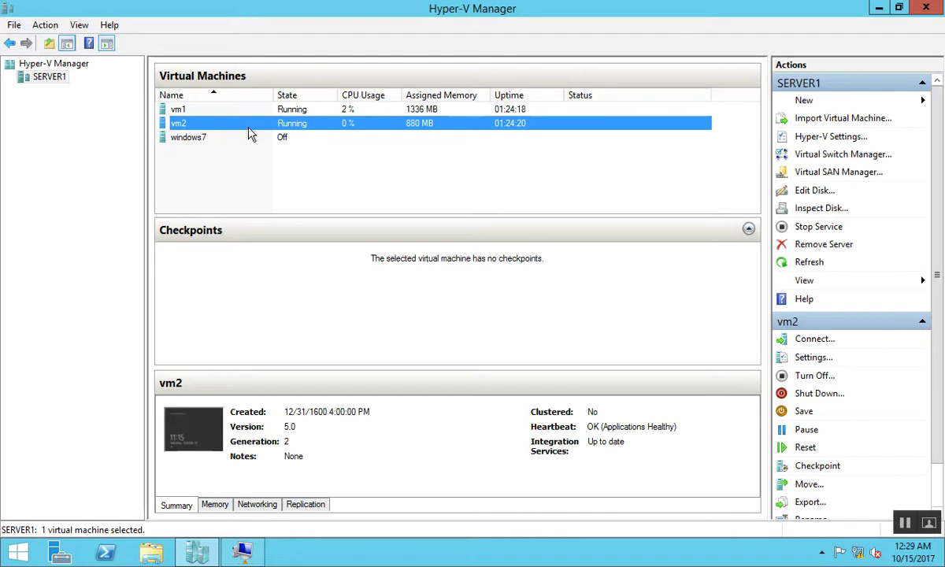
# Connect to the vm2 virtual machine's console from Hyper-V Manager
pyautogui.rightClick(233, 120)
pyautogui.click(261, 136)
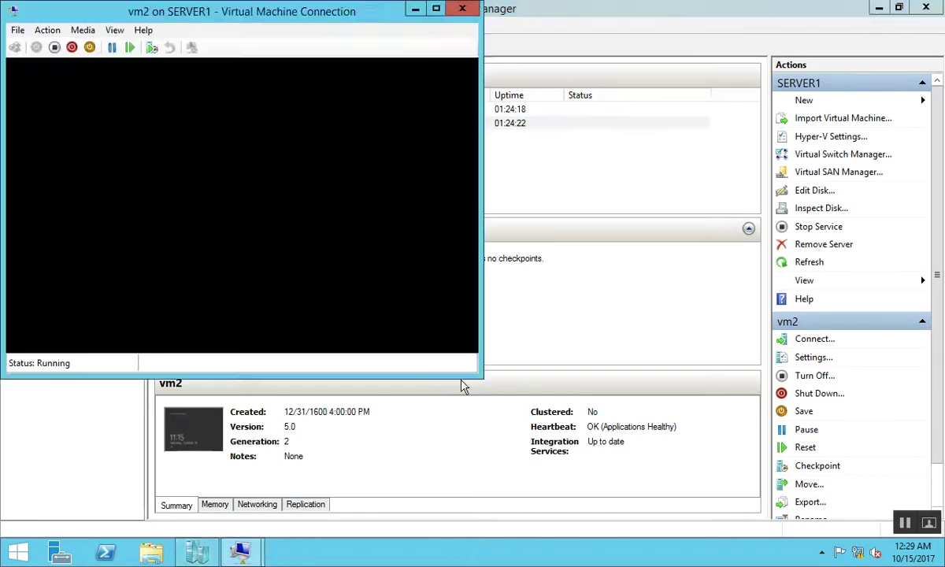
pyautogui.click(312, 254)
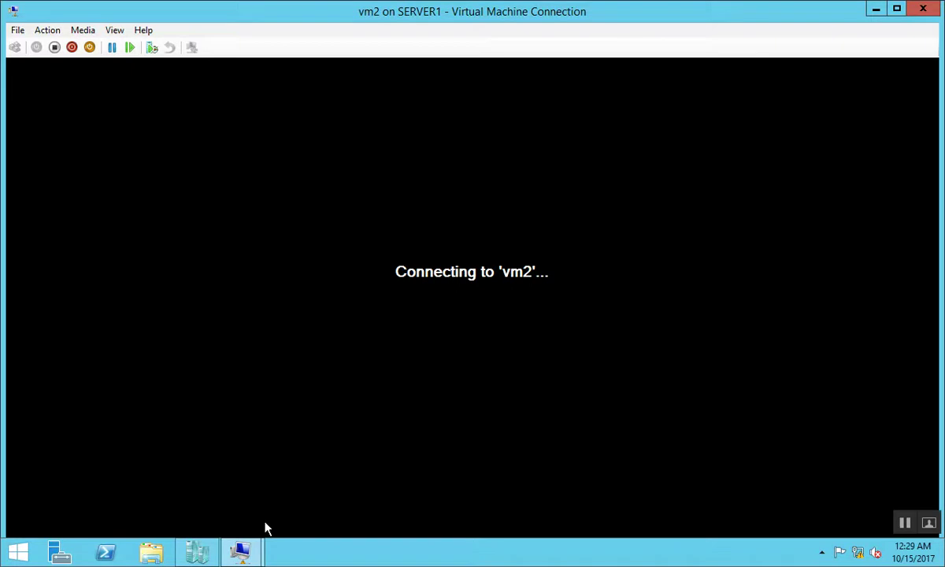
# Bring up the vm2 console and send Ctrl+Alt+Delete to reach the Other user sign-in
pyautogui.click(240, 556)
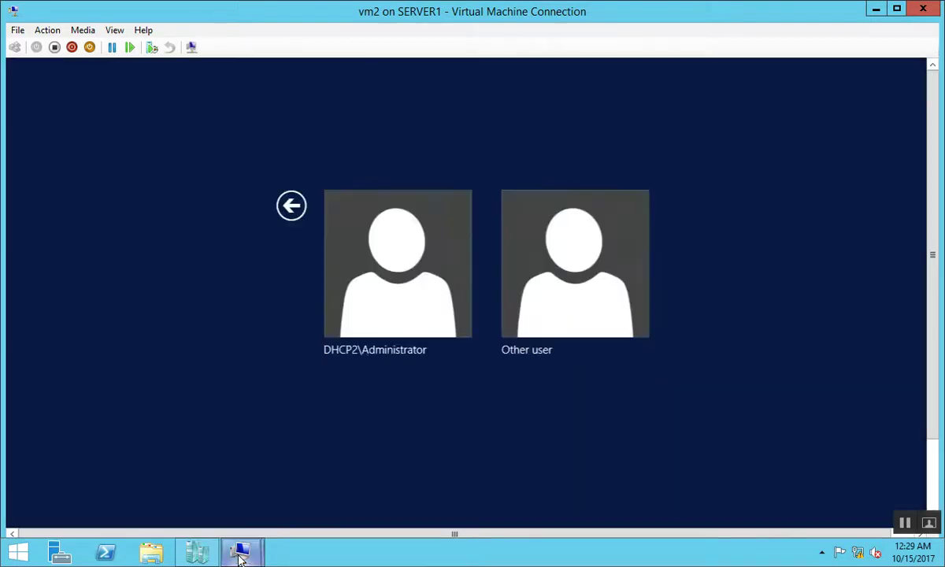
pyautogui.click(240, 556)
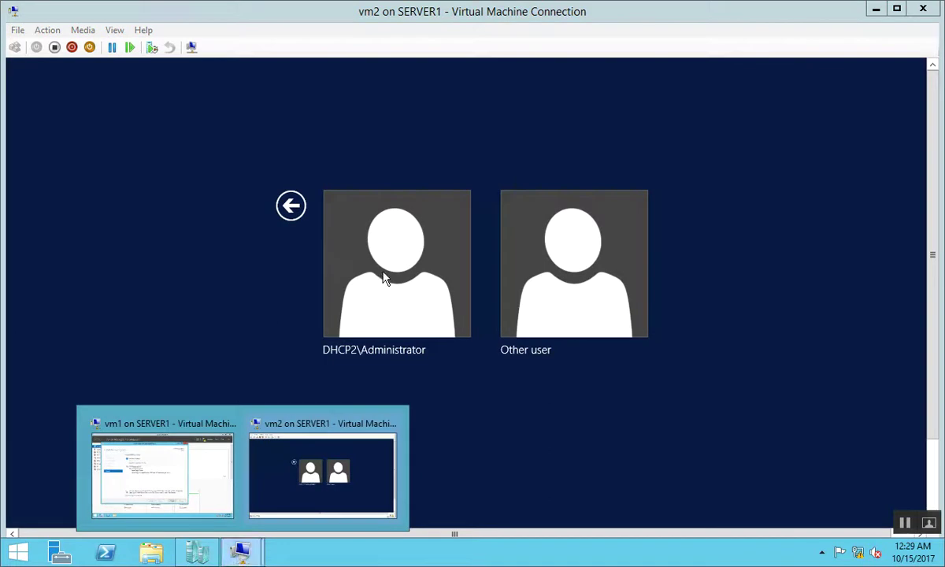
pyautogui.click(292, 207)
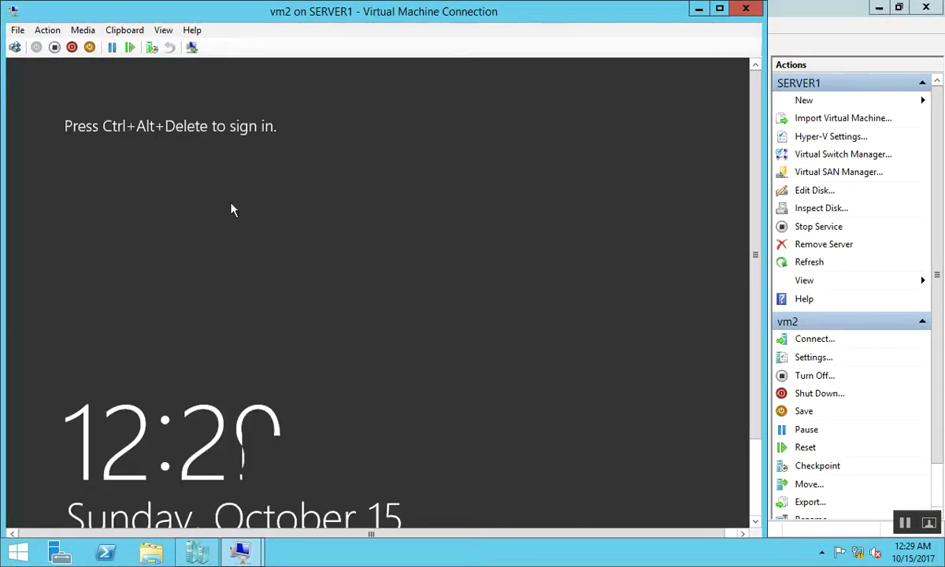
pyautogui.click(14, 47)
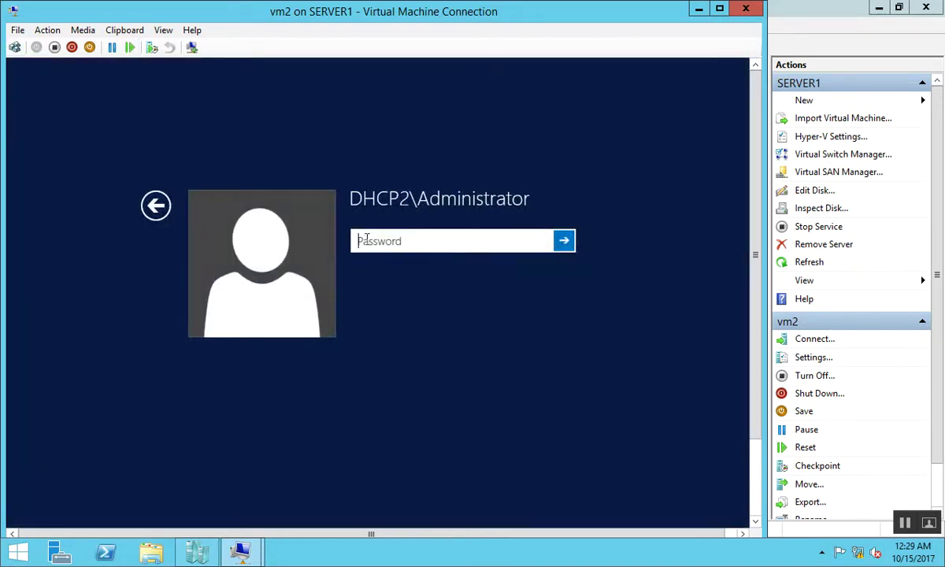
pyautogui.click(157, 203)
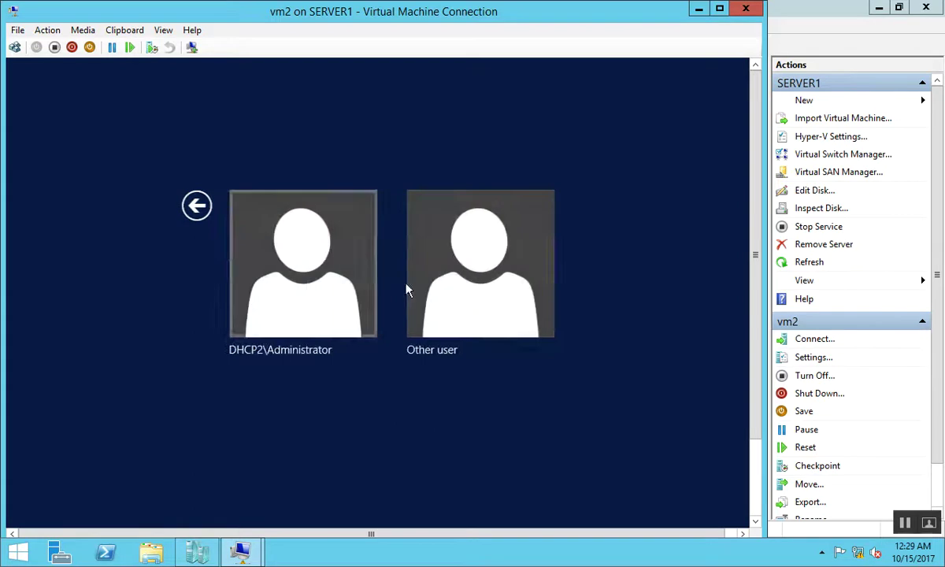
pyautogui.click(462, 292)
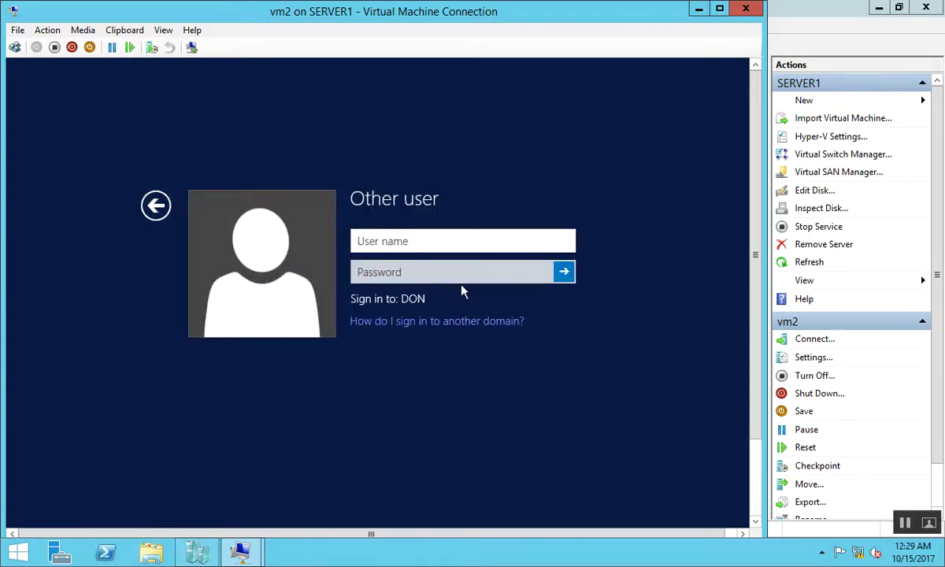
# Sign in to vm2 with the domain administrator account and its password
pyautogui.write('administrator')
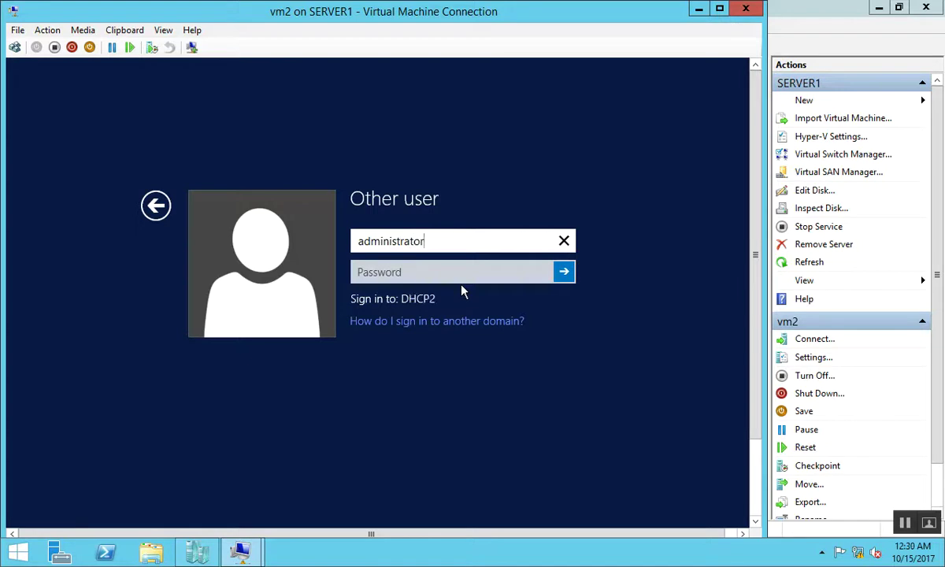
pyautogui.press('Home')
pyautogui.write('don\\')
pyautogui.press('Tab')
pyautogui.write('Pa$$w0rd')
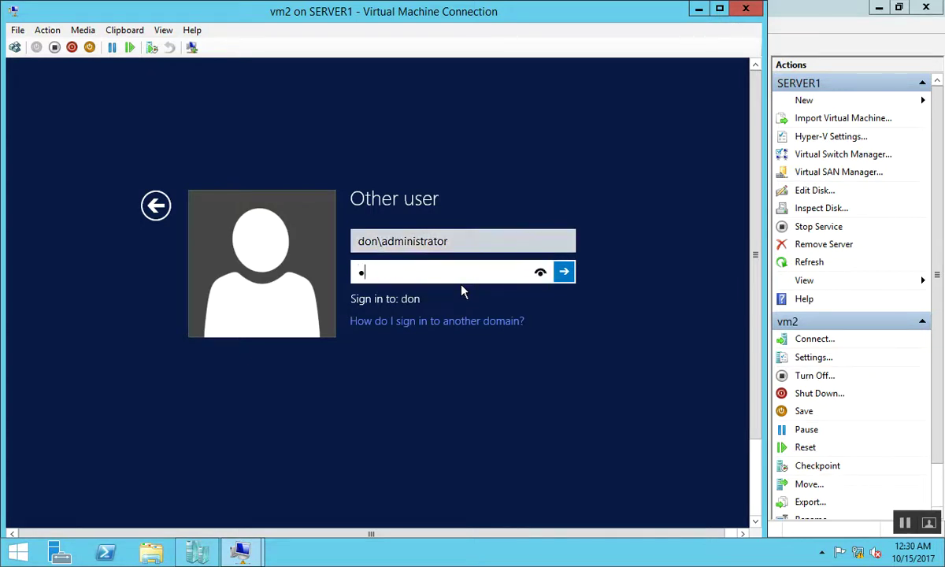
pyautogui.write('d')
pyautogui.press('BackSpace')
pyautogui.press('BackSpace')
pyautogui.press('BackSpace')
pyautogui.press('BackSpace')
pyautogui.press('BackSpace')
pyautogui.press('BackSpace')
pyautogui.press('BackSpace')
pyautogui.press('BackSpace')
pyautogui.press('BackSpace')
pyautogui.write('Pa$$w0rd')
pyautogui.press('Return')
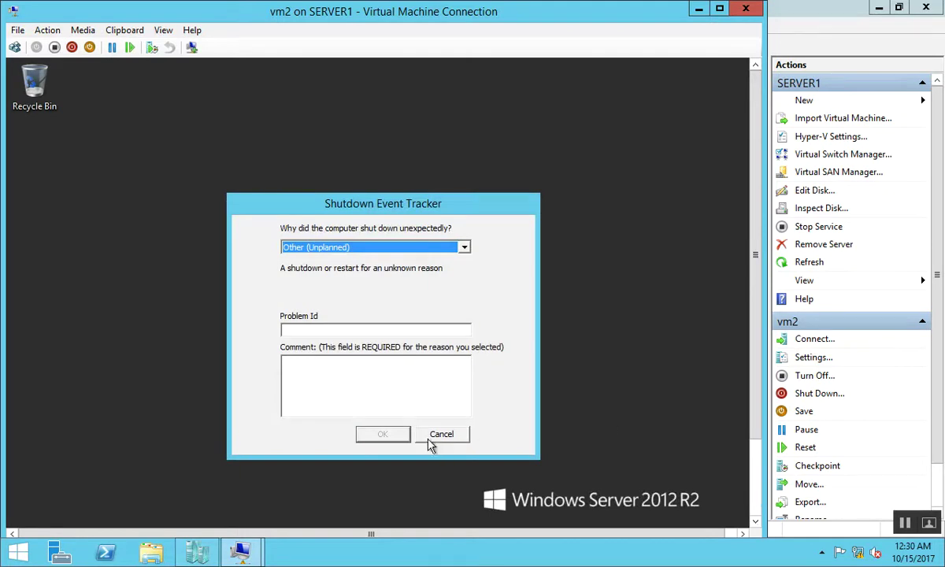
# Cancel the Shutdown Event Tracker and launch Server Manager from vm2's taskbar
pyautogui.click(432, 438)
pyautogui.click(756, 503)
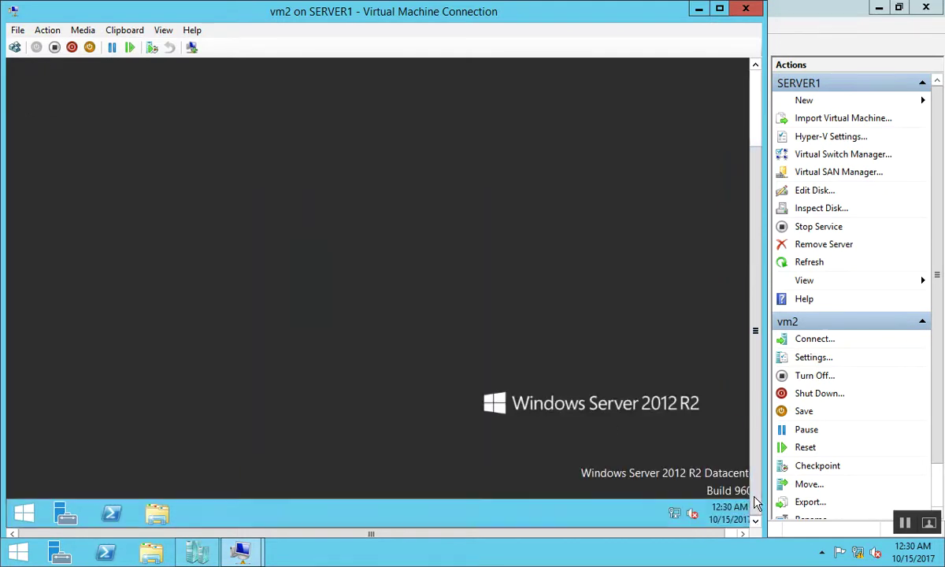
pyautogui.click(75, 518)
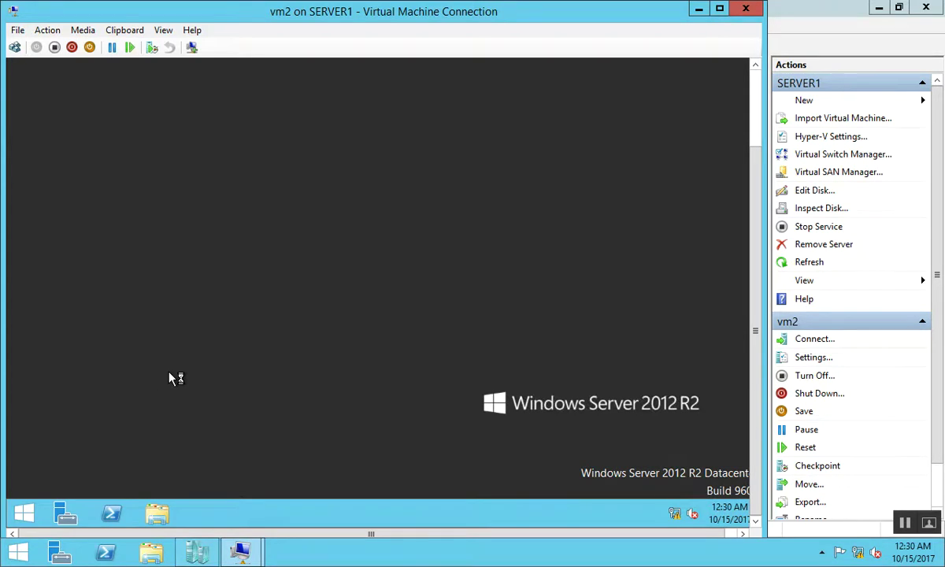
# Check vm2's Ethernet details via ncpa.cpl (static 192.168.1.52, DNS 192.168.1.25), then close the windows
pyautogui.press('super+r')
pyautogui.write('ncpa.cpl')
pyautogui.press('Return')
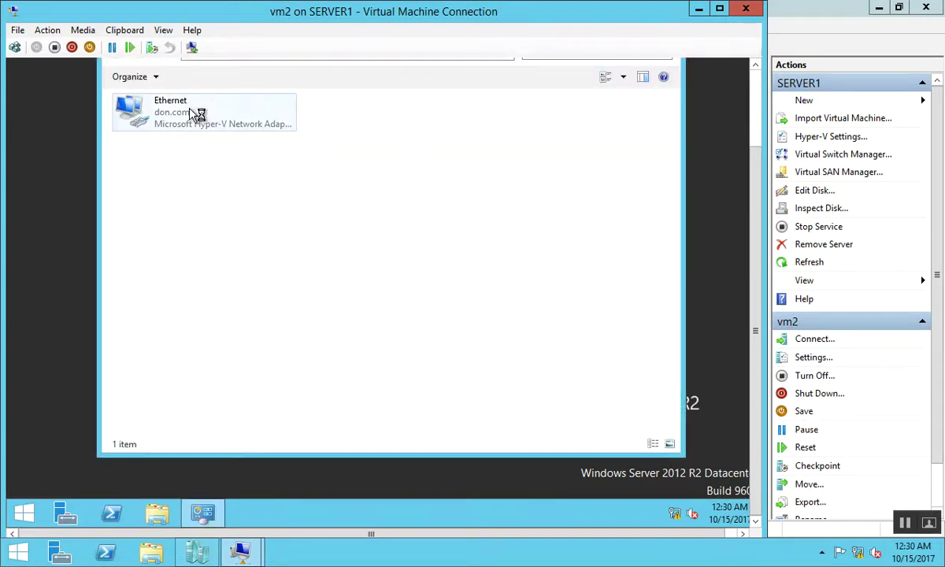
pyautogui.doubleClick(195, 115)
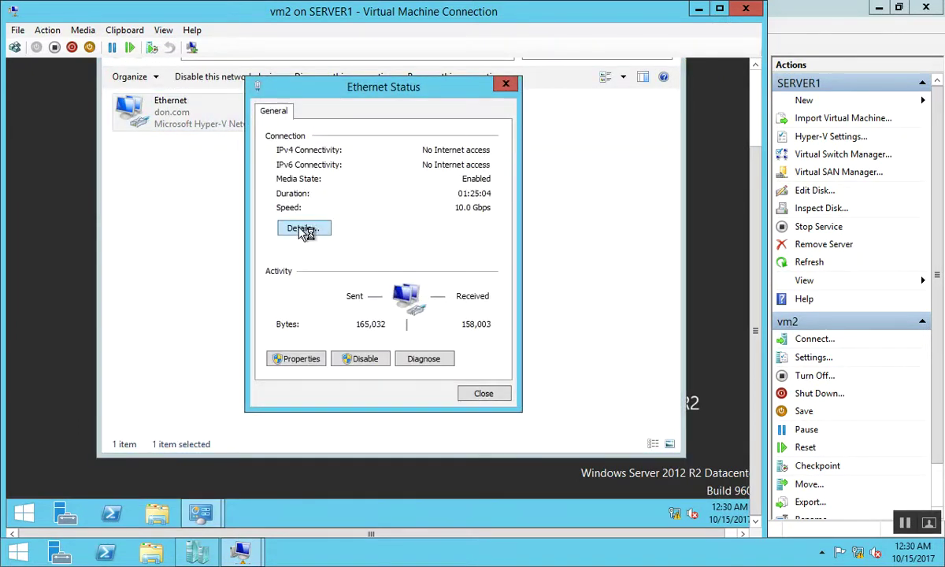
pyautogui.click(303, 229)
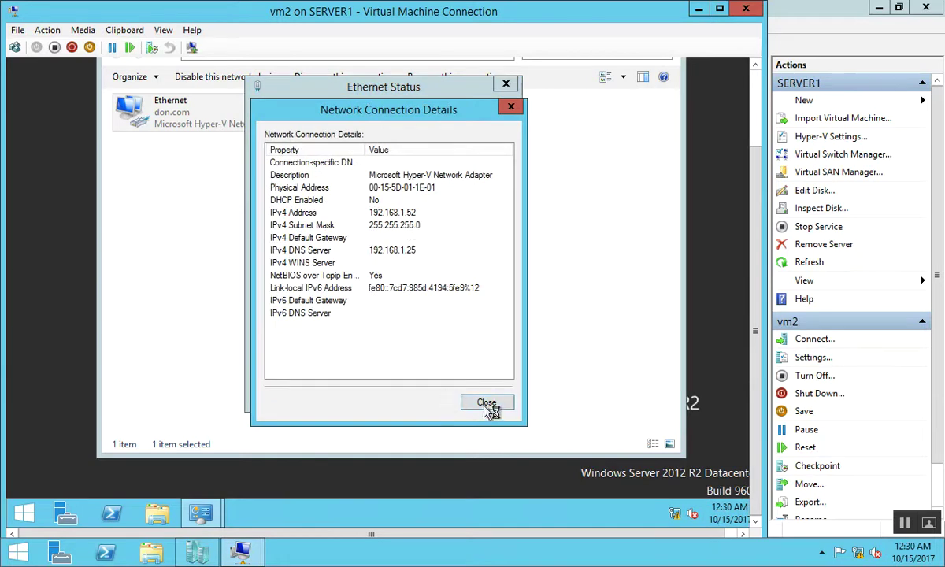
pyautogui.click(488, 403)
pyautogui.click(494, 394)
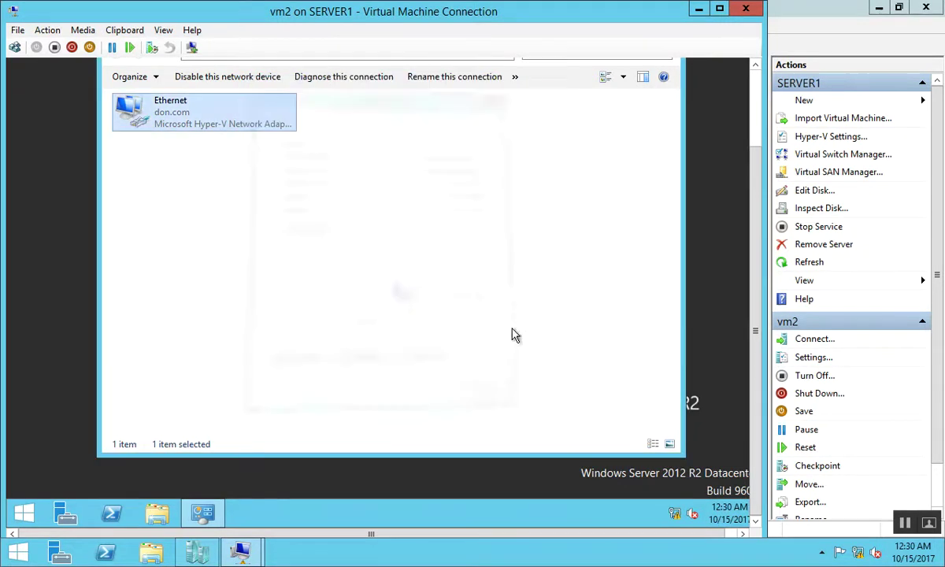
pyautogui.scroll(2, 677, 95)
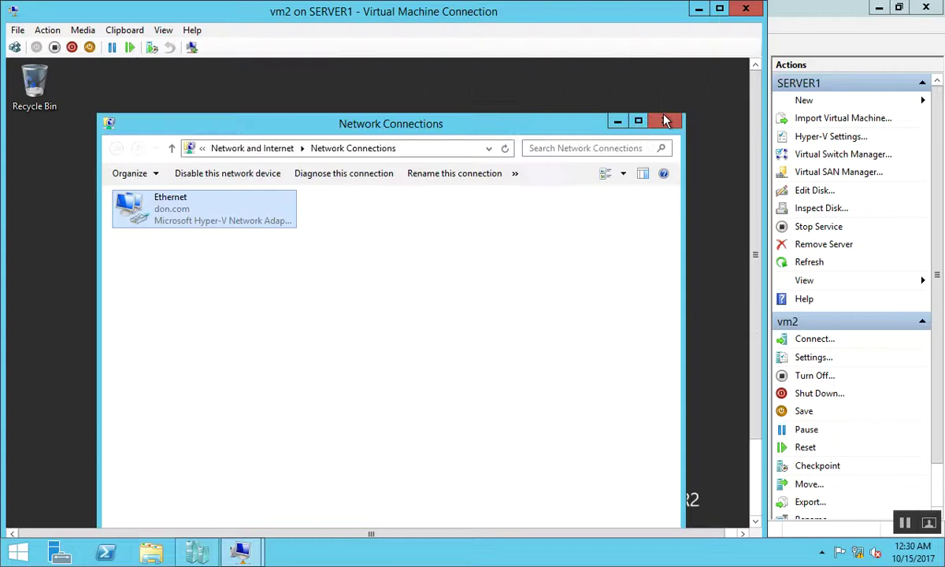
pyautogui.click(664, 122)
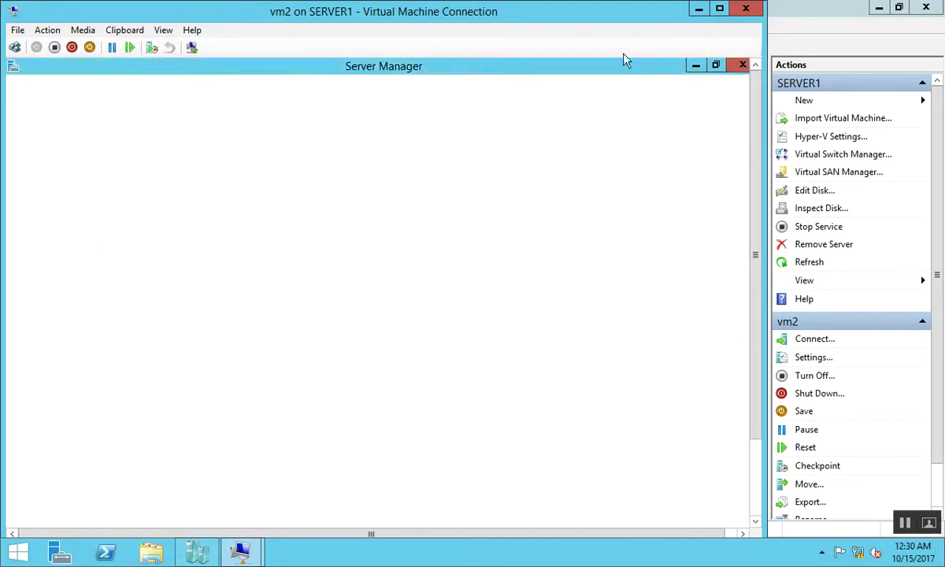
# Switch back to vm1, close the finished iSCSI Target Server installation, and open File and Storage Services
pyautogui.moveTo(240, 551)
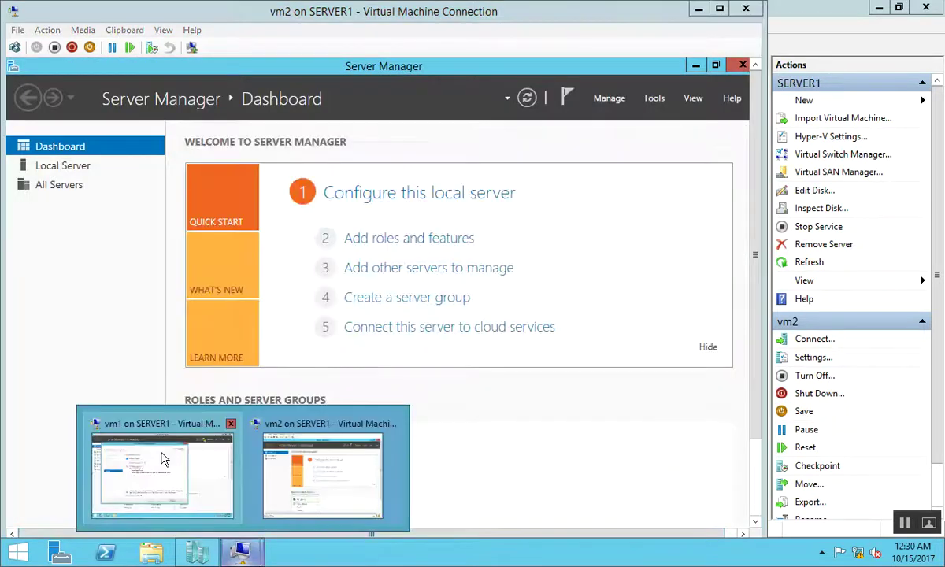
pyautogui.click(160, 459)
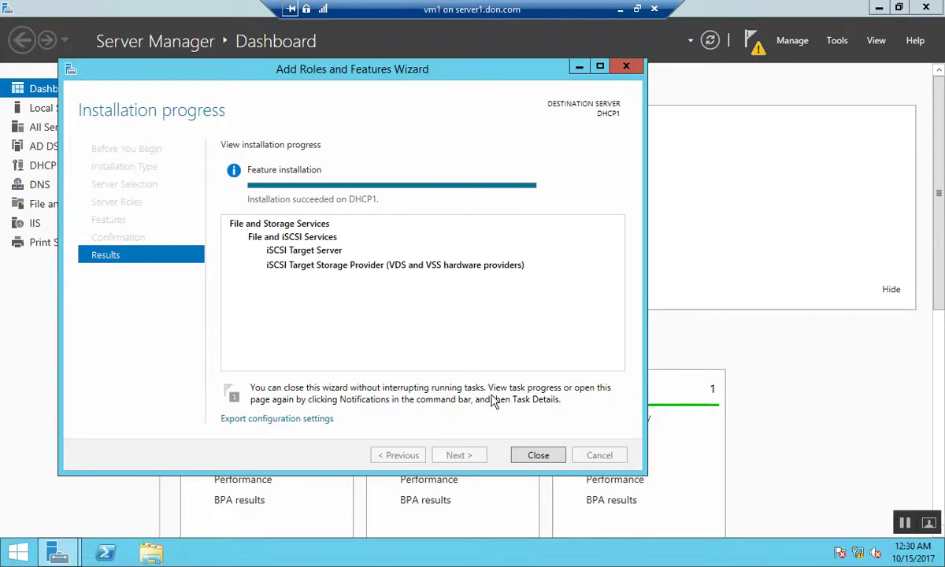
pyautogui.click(539, 456)
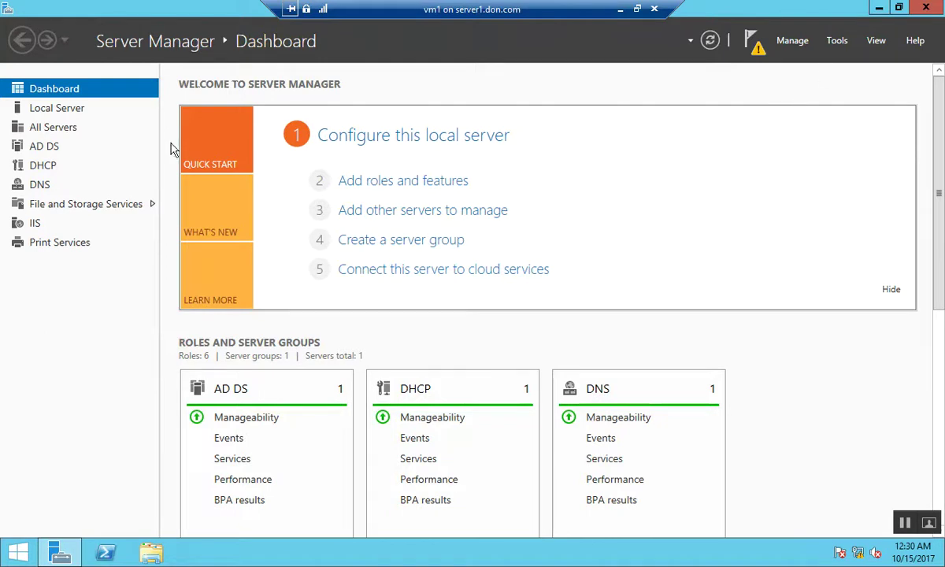
pyautogui.click(61, 206)
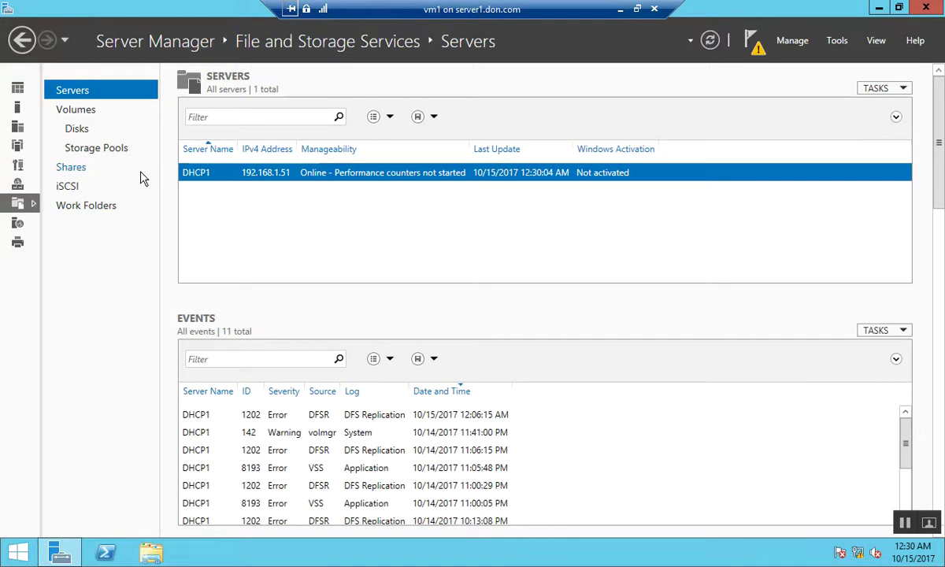
# Open the empty iSCSI page and start the New iSCSI Virtual Disk wizard from TASKS
pyautogui.click(78, 186)
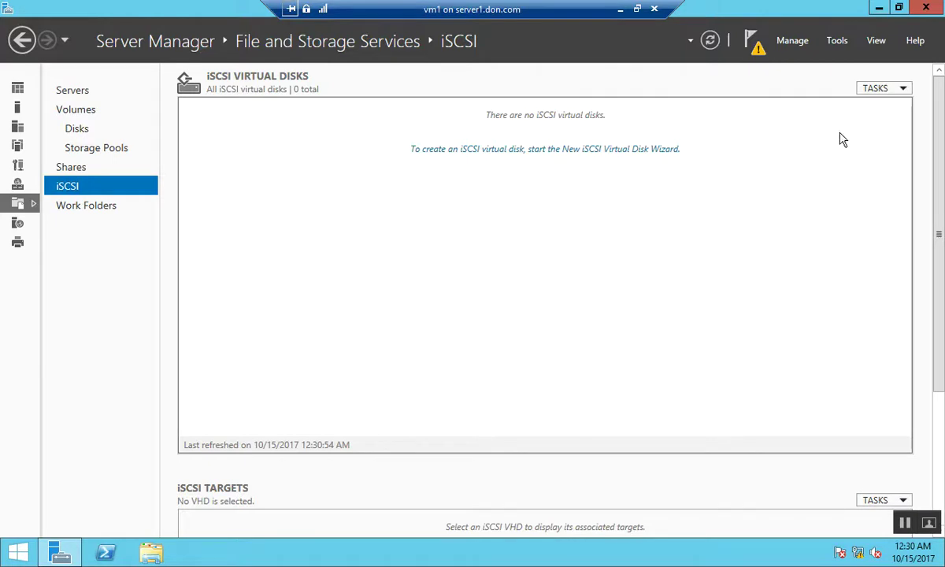
pyautogui.click(883, 90)
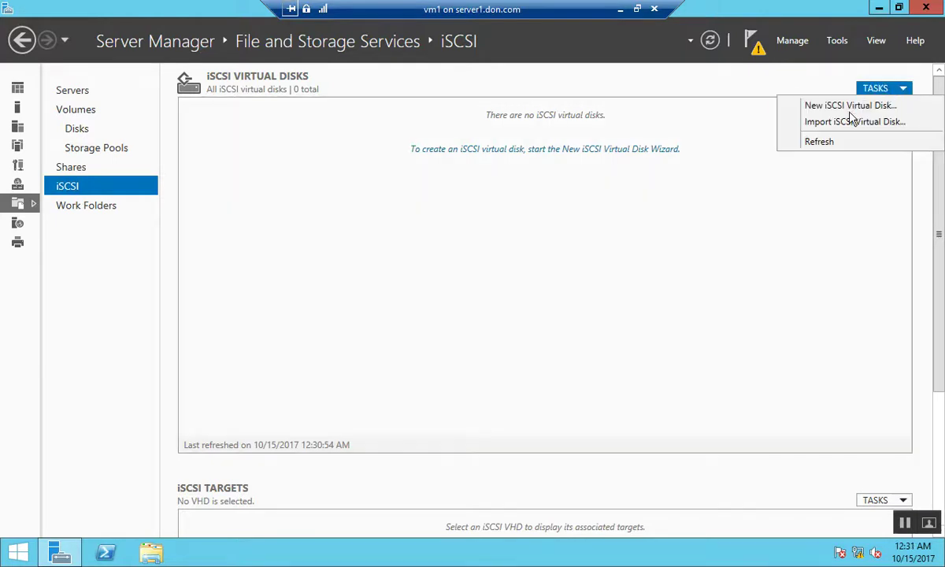
pyautogui.click(796, 108)
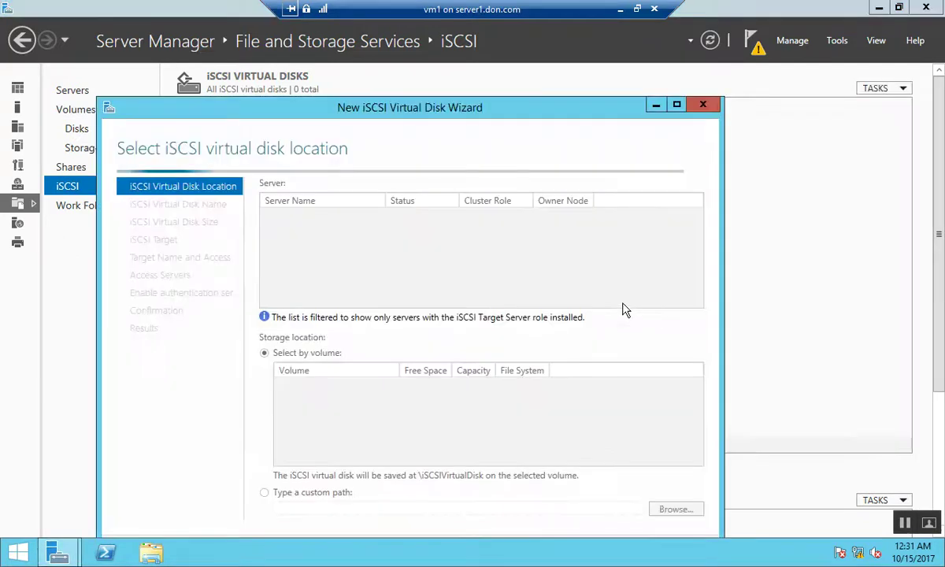
# Keep the default storage location, name the disk vistualdisk0, and set a fixed 2 GB size
pyautogui.moveTo(525, 104); pyautogui.dragTo(550, 55)
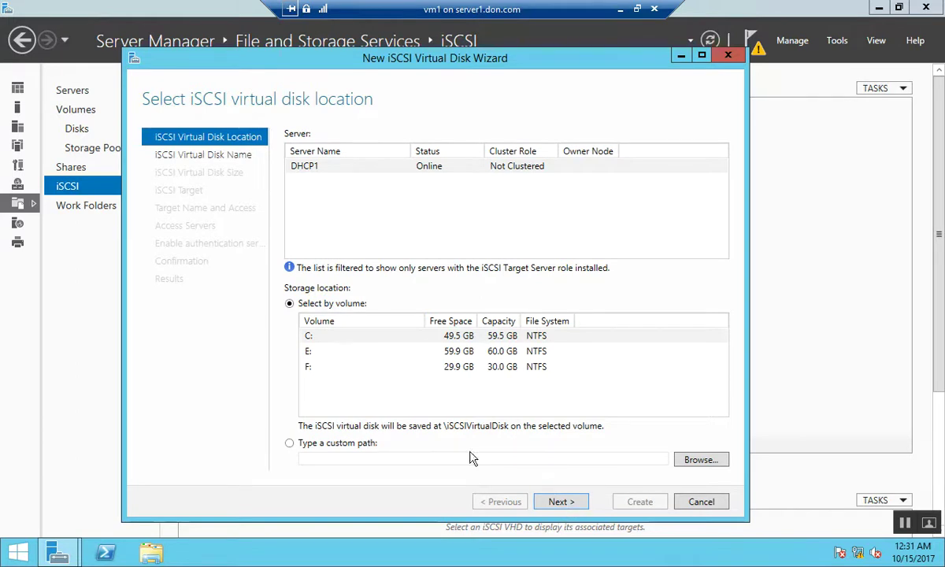
pyautogui.click(558, 504)
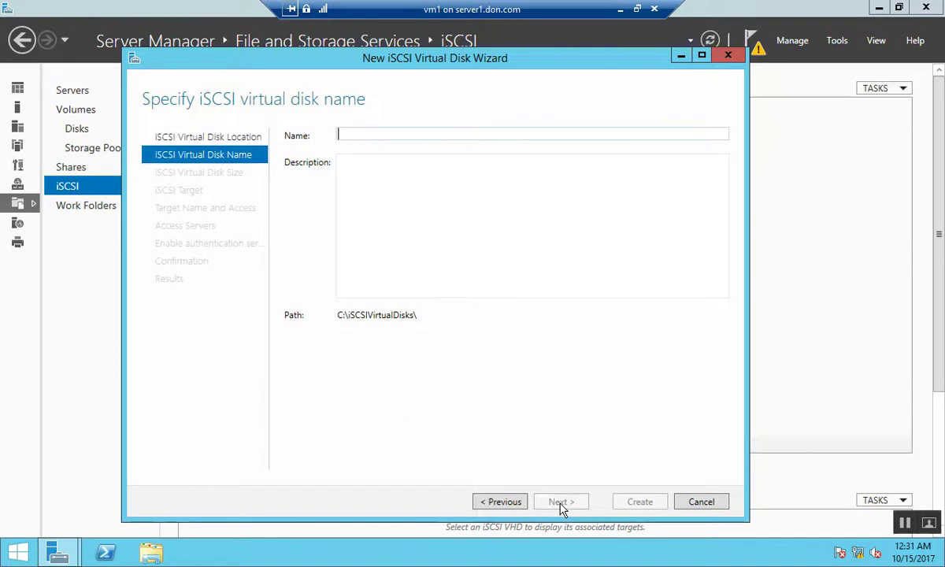
pyautogui.write('vistualdisk')
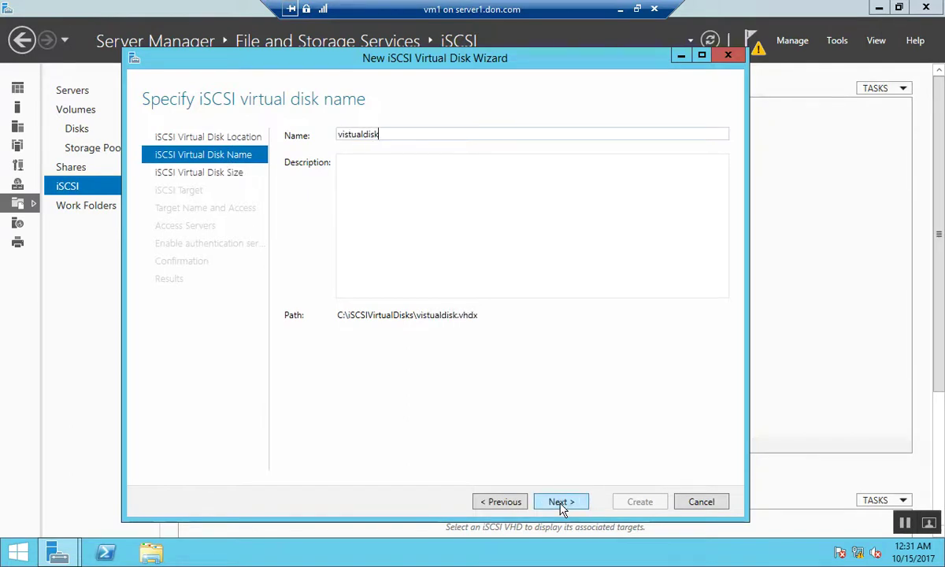
pyautogui.write('0')
pyautogui.click(560, 503)
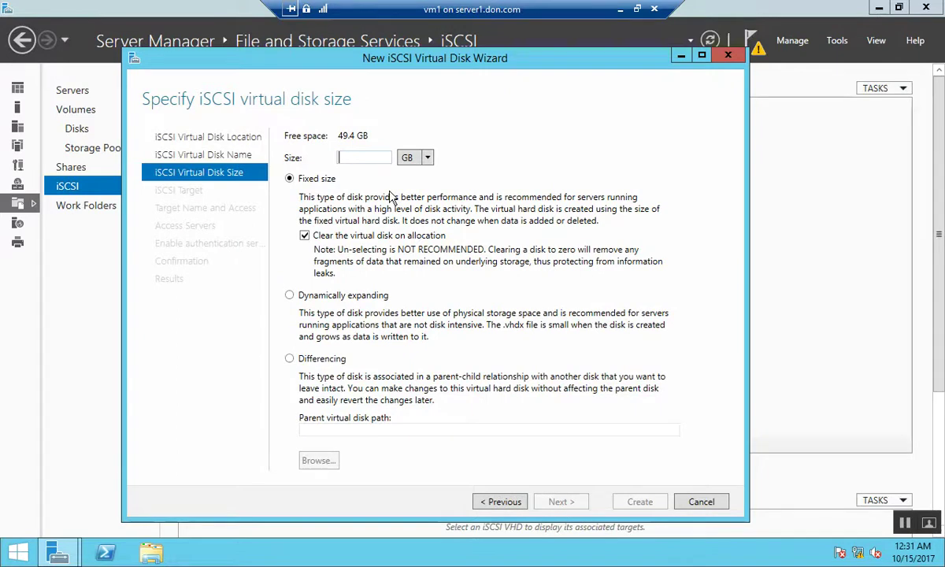
pyautogui.write('10')
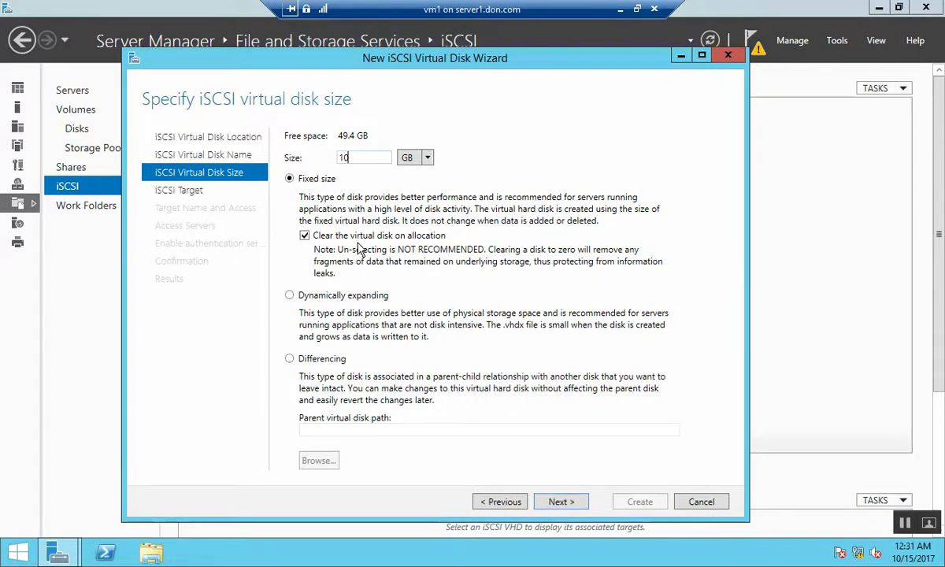
pyautogui.press('BackSpace')
pyautogui.press('BackSpace')
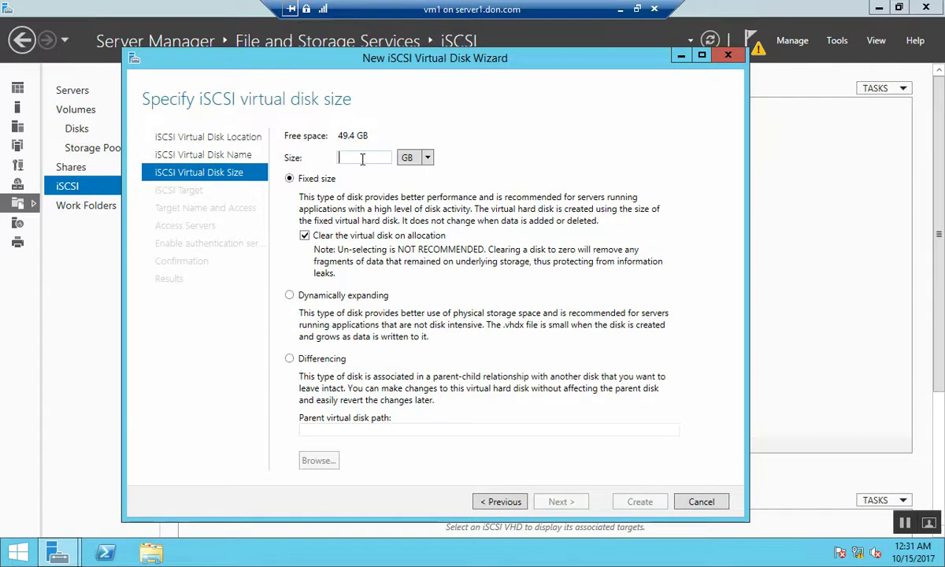
pyautogui.write('2')
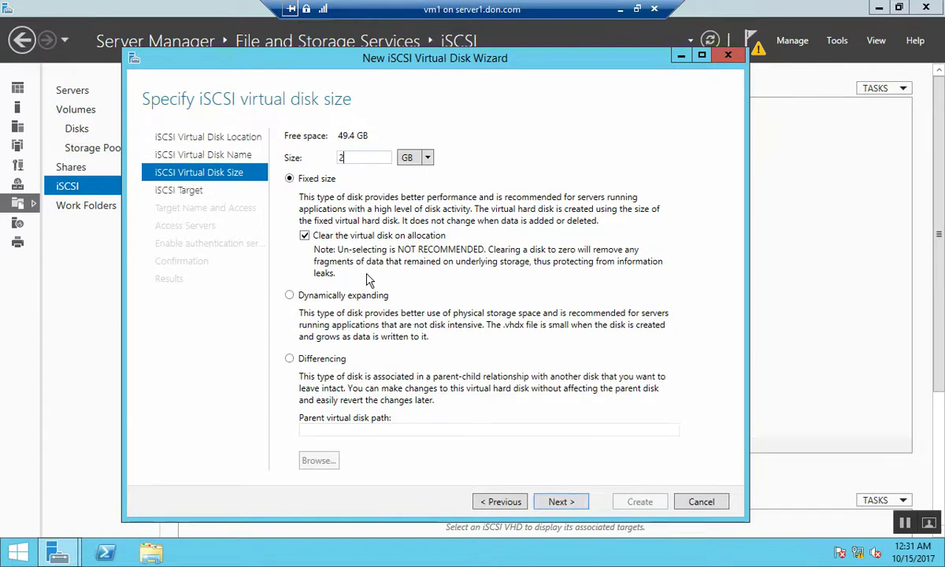
pyautogui.click(559, 502)
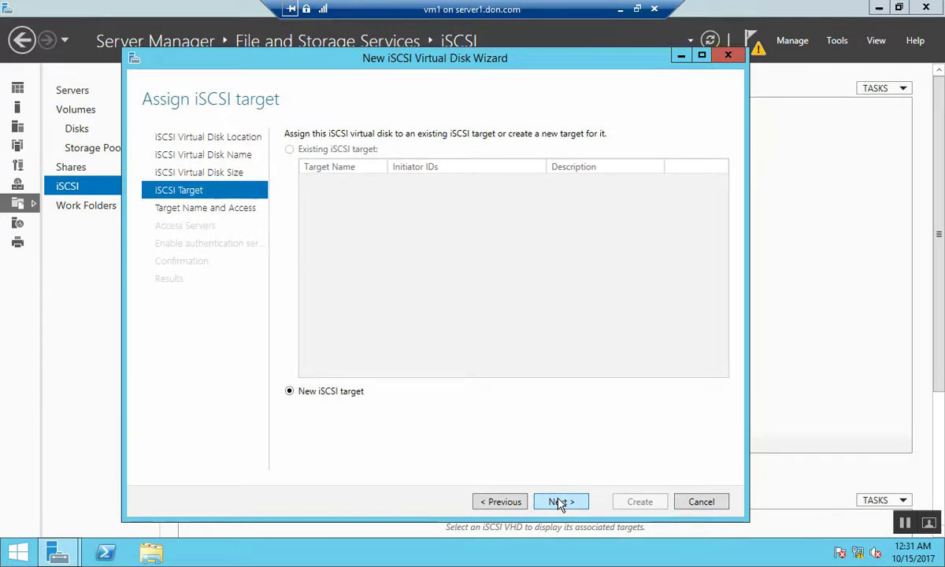
# Create a new iSCSI target named disk0 and begin adding an access initiator
pyautogui.click(560, 503)
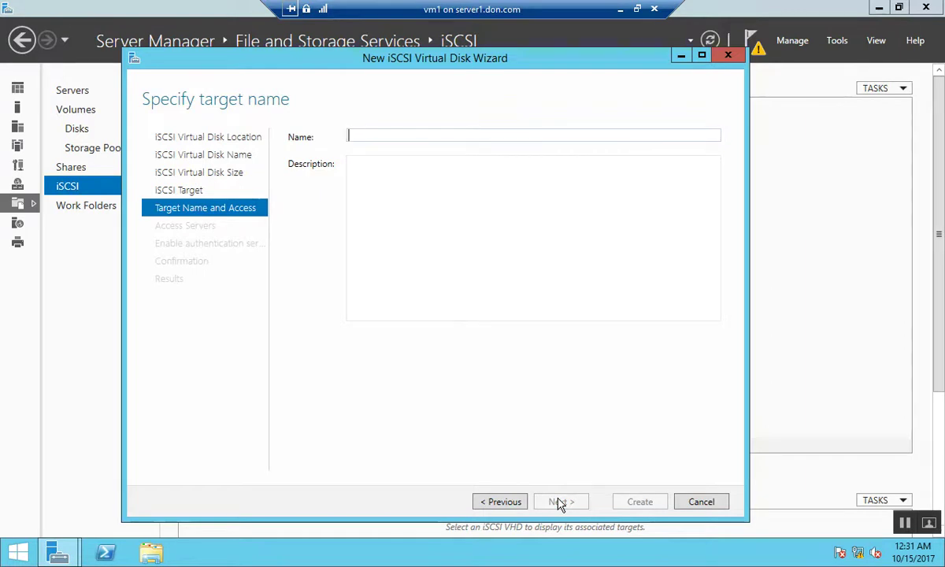
pyautogui.write('disk0')
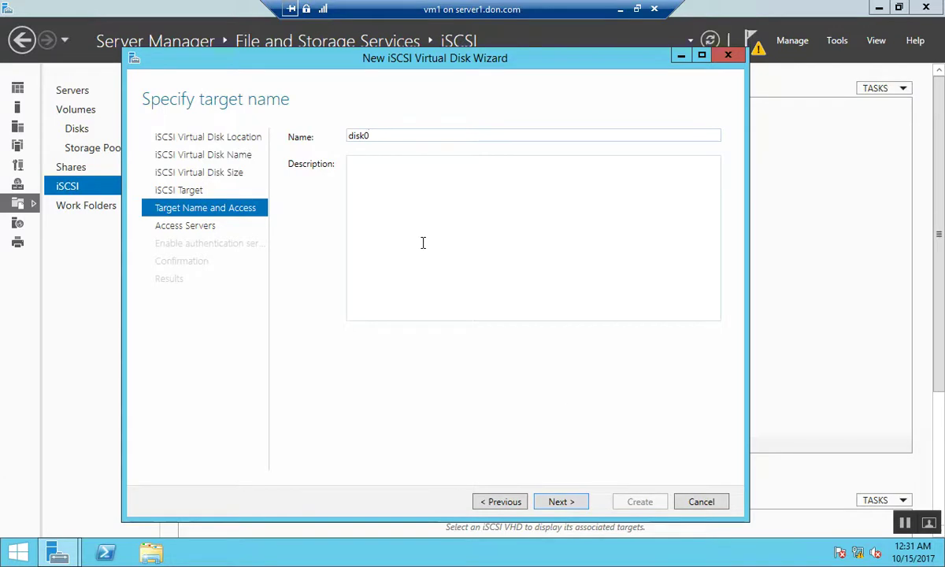
pyautogui.click(577, 505)
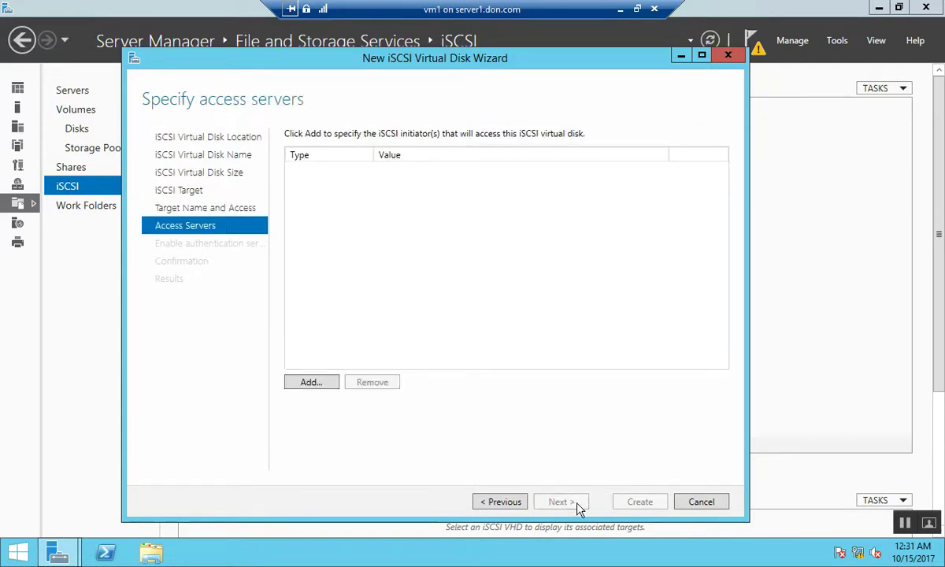
pyautogui.click(325, 382)
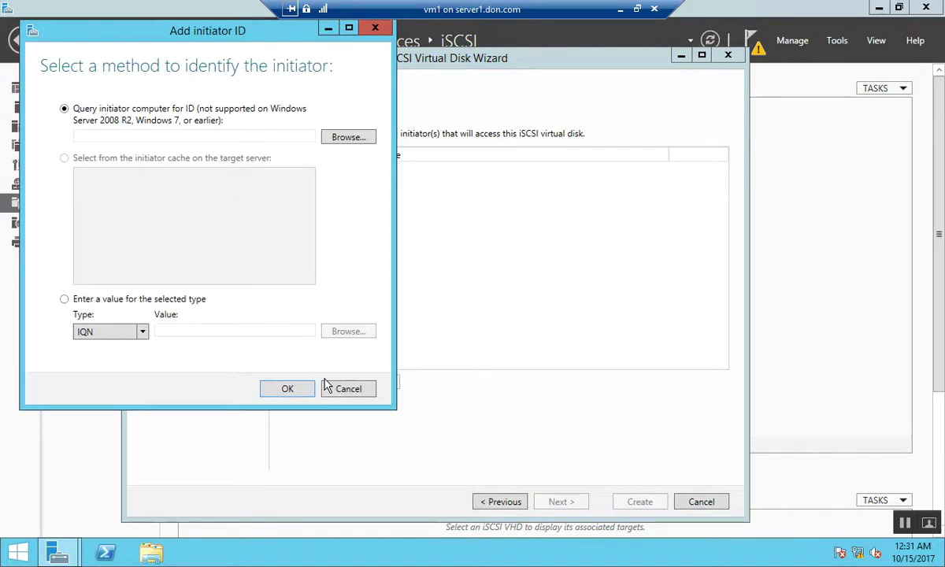
# Add the initiator by IP address 192.168.1.52 to the access list
pyautogui.click(106, 333)
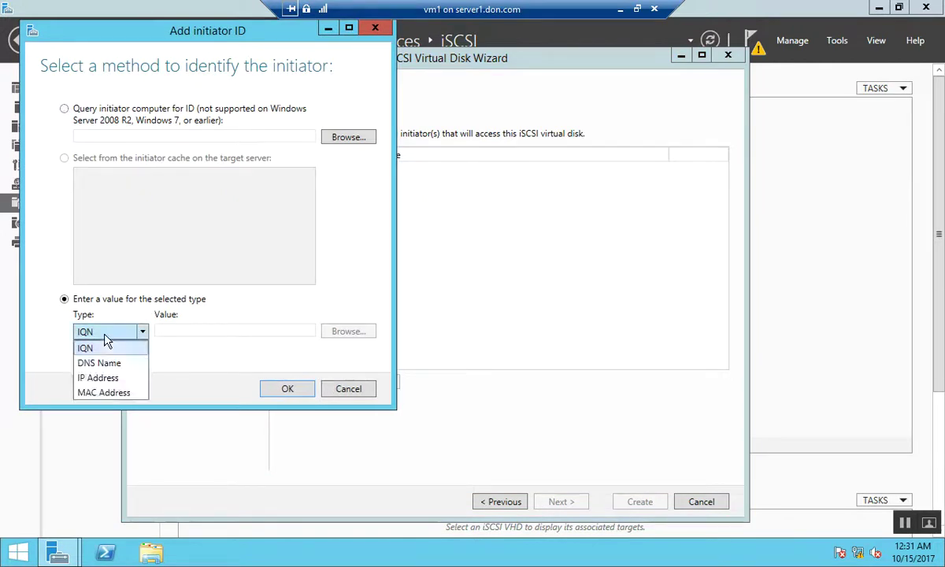
pyautogui.click(95, 380)
pyautogui.click(232, 335)
pyautogui.write('192.168.1')
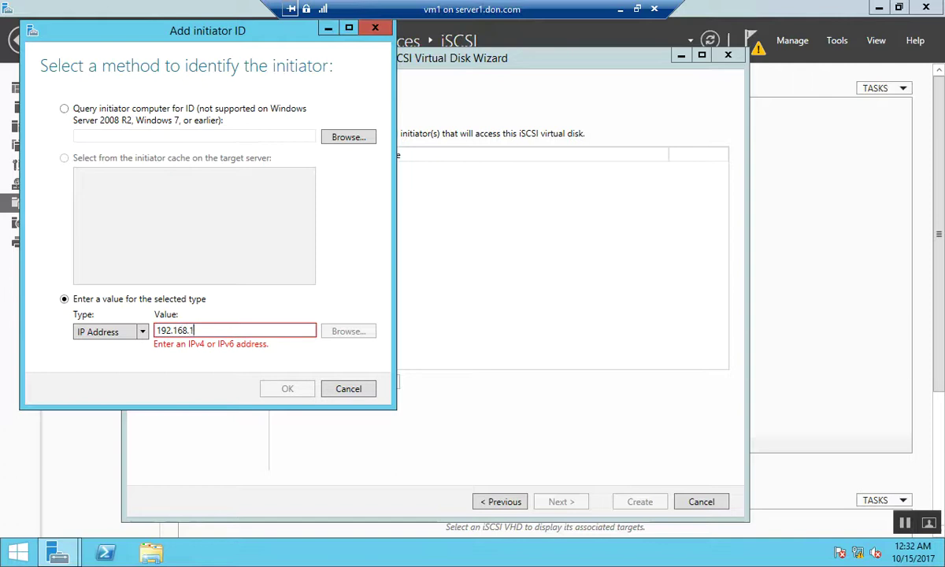
pyautogui.write('.52')
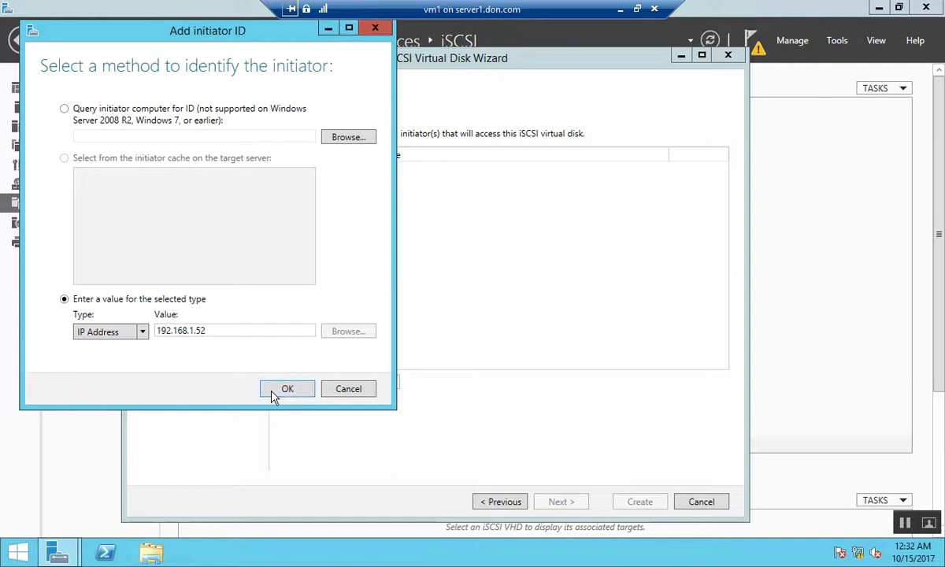
pyautogui.click(288, 389)
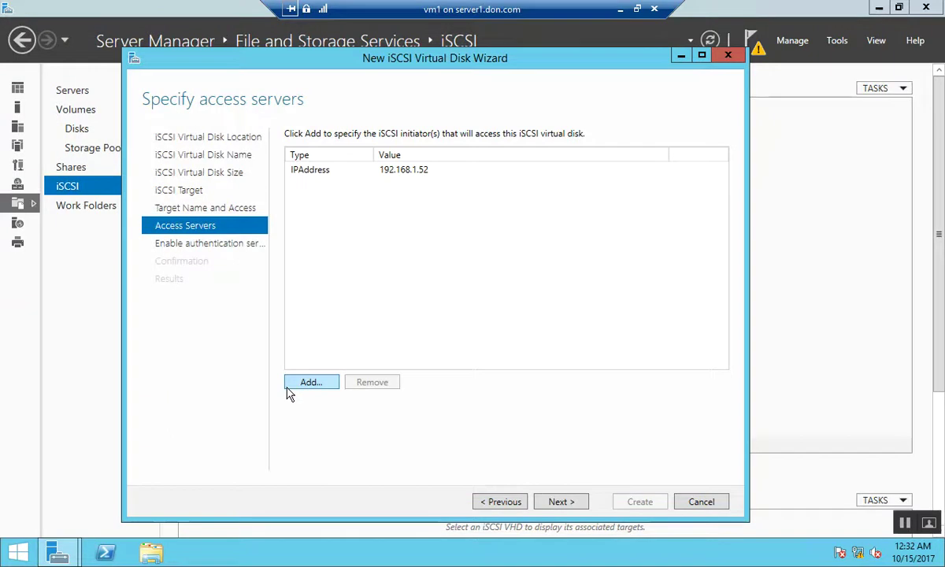
# Leave CHAP authentication disabled and create the iSCSI virtual disk and target
pyautogui.click(567, 503)
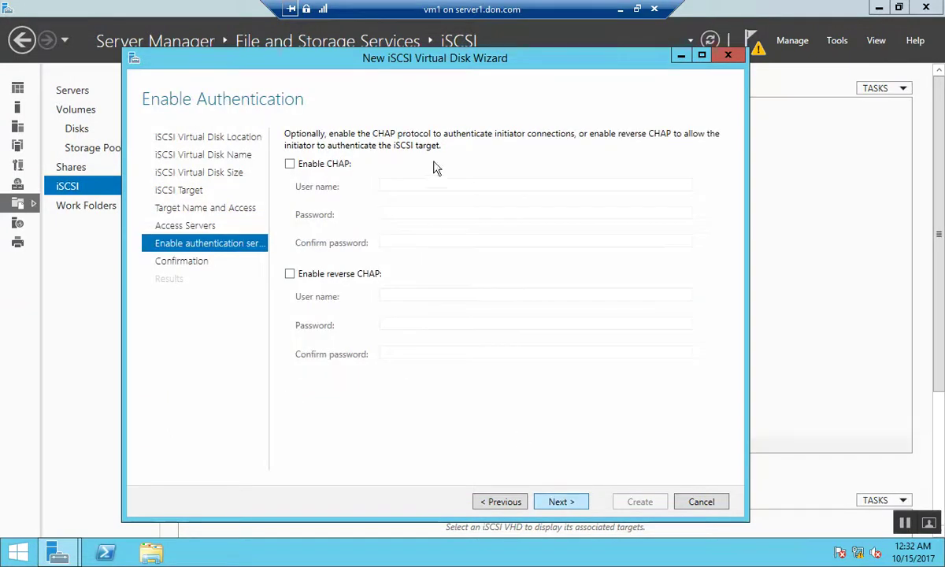
pyautogui.click(556, 503)
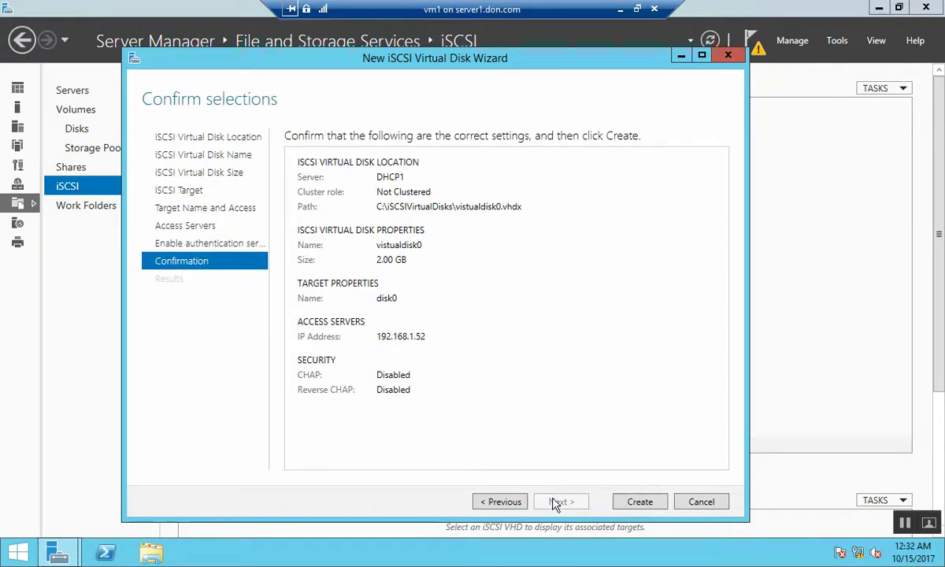
pyautogui.click(641, 504)
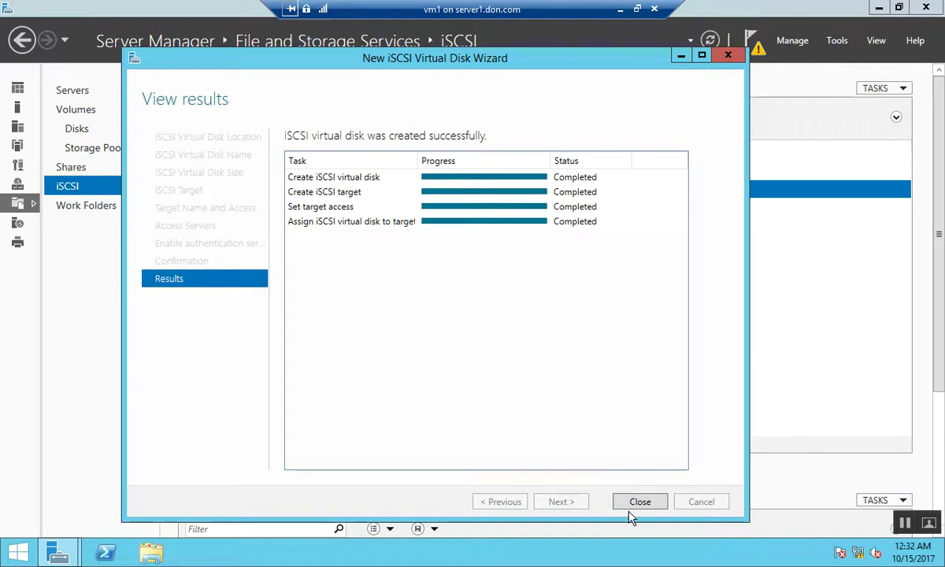
# Close the wizard, confirm target disk0 shows Not Connected, and minimise Server Manager
pyautogui.click(638, 507)
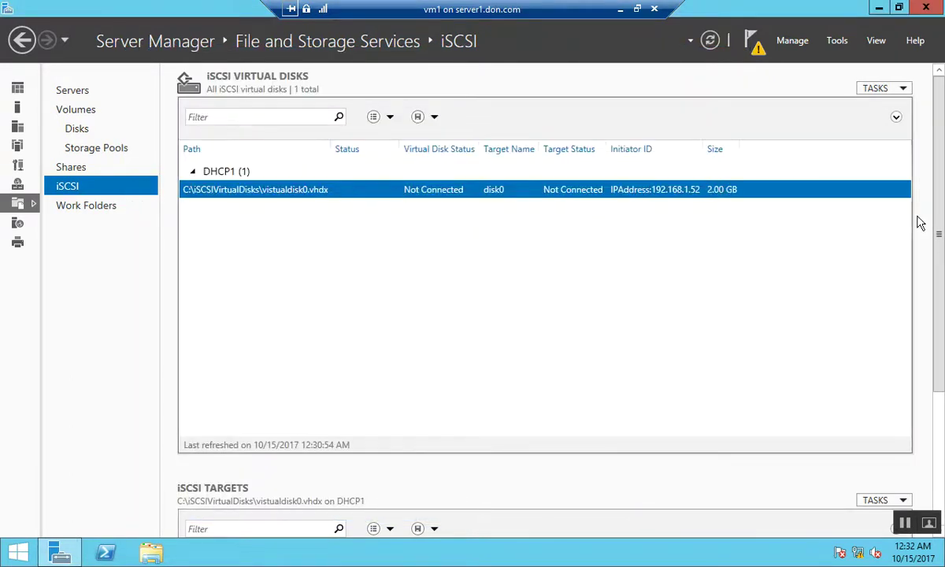
pyautogui.moveTo(943, 203); pyautogui.dragTo(942, 337)
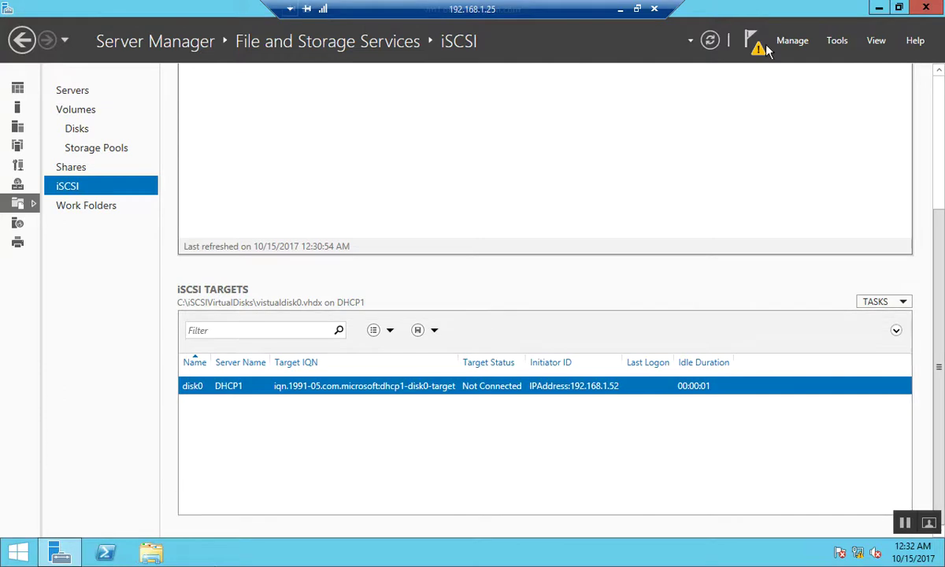
pyautogui.click(879, 8)
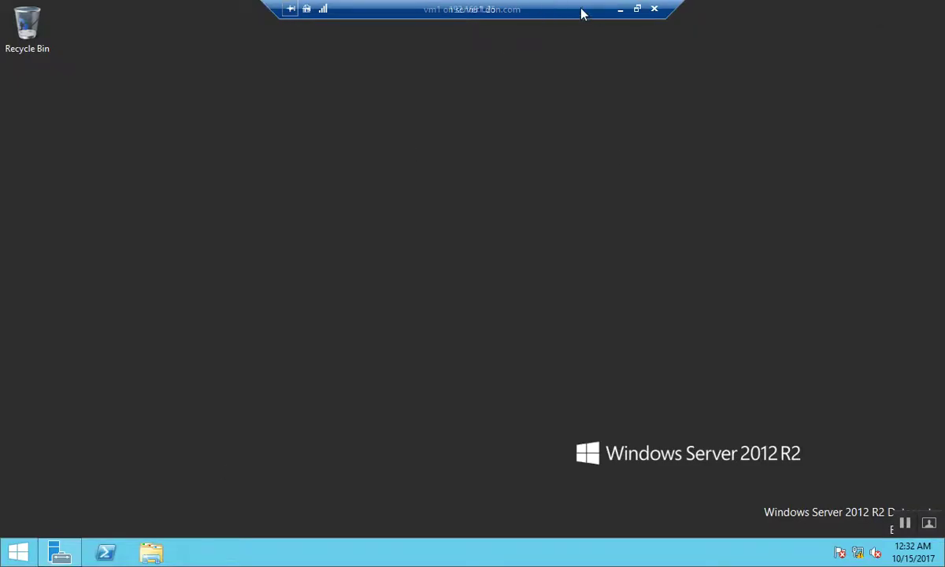
# Toggle vm1's full-screen view and return to its desktop from the Start screen
pyautogui.click(640, 10)
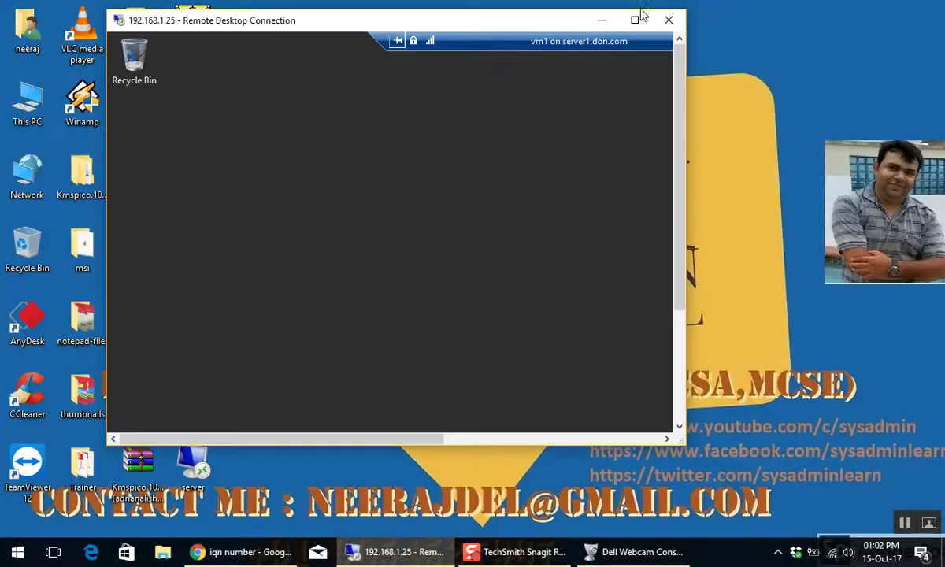
pyautogui.doubleClick(317, 27)
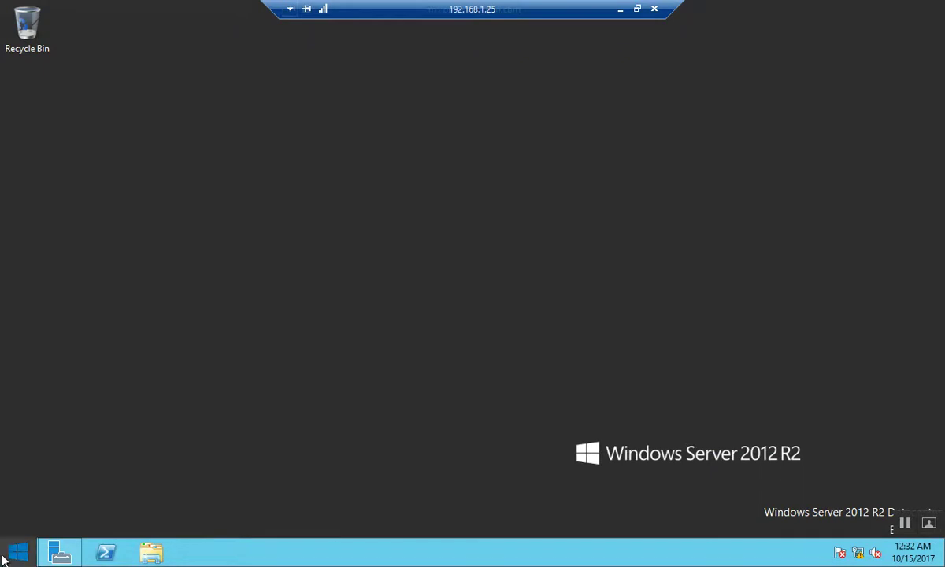
pyautogui.click(12, 554)
pyautogui.click(203, 472)
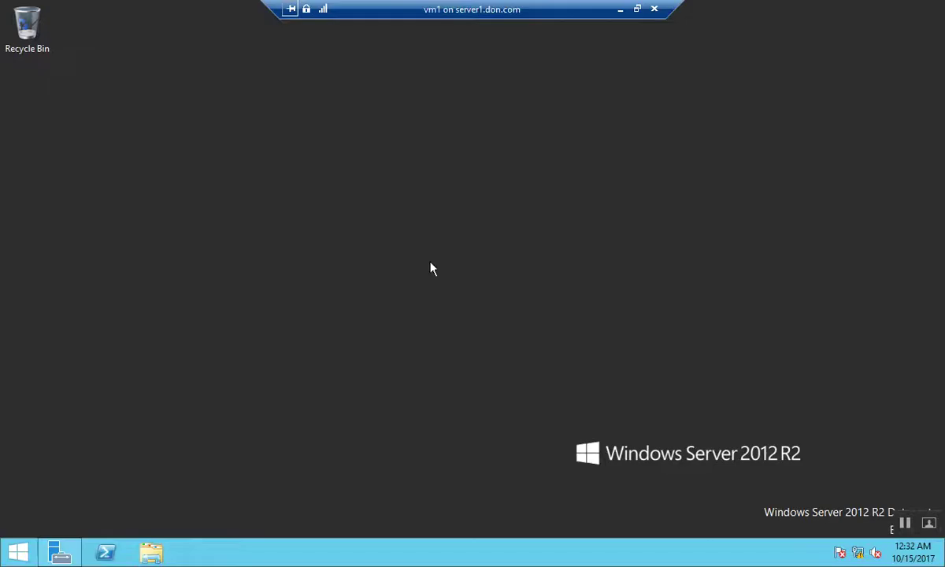
# Refresh vm1's desktop, then take its connection out of full screen and minimize it
pyautogui.rightClick(693, 65)
pyautogui.click(727, 101)
pyautogui.doubleClick(482, 17)
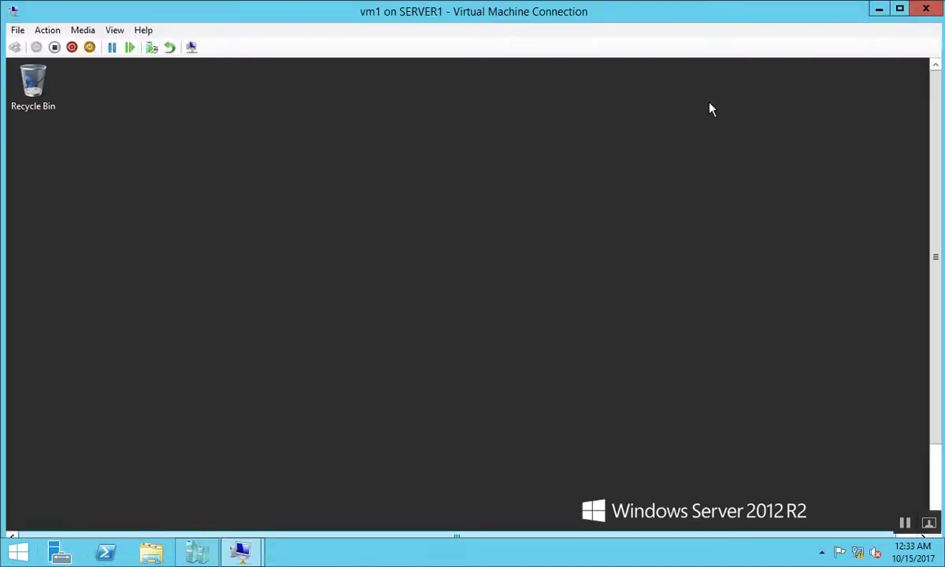
pyautogui.click(881, 11)
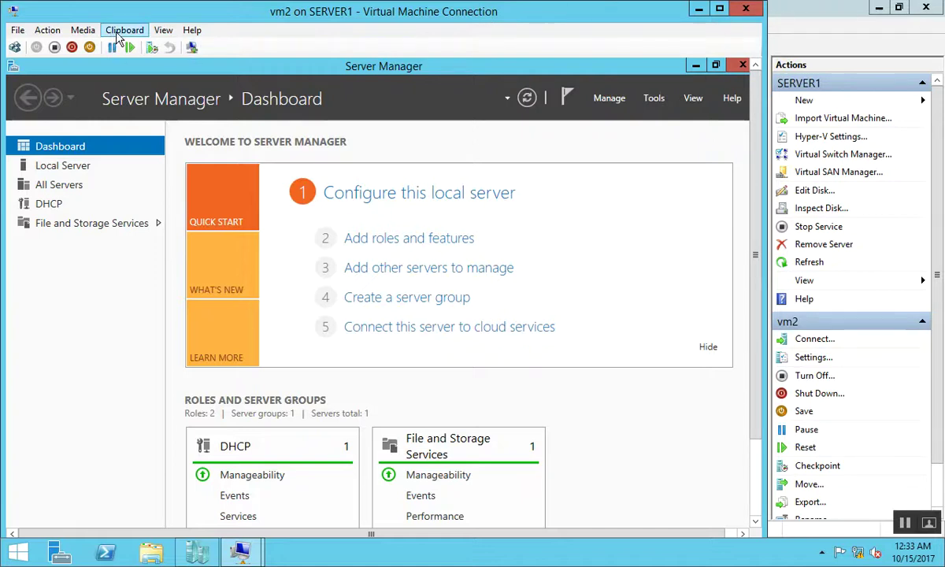
# Make the vm2 connection full screen and launch iSCSI Initiator by searching 'isc'
pyautogui.click(161, 32)
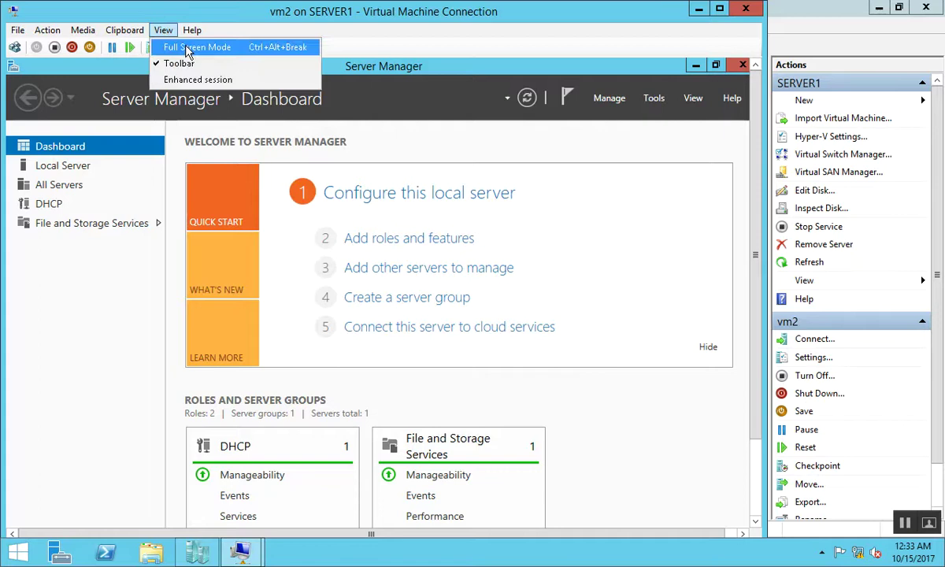
pyautogui.click(189, 49)
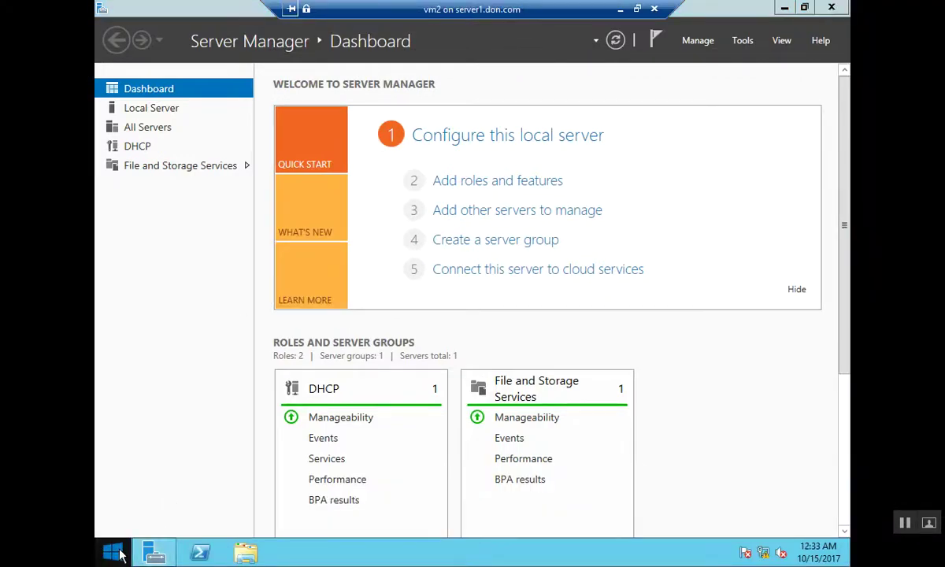
pyautogui.click(114, 553)
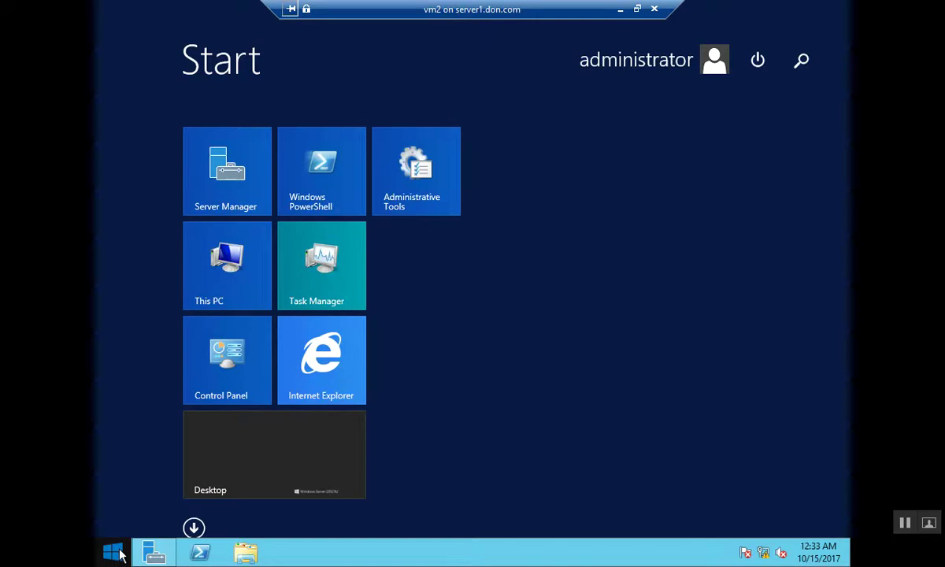
pyautogui.write('isci')
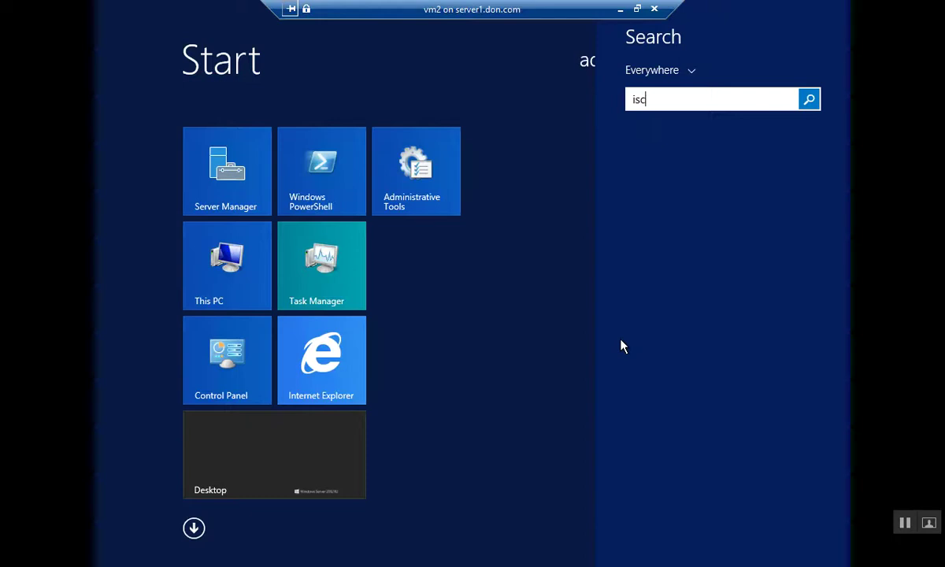
pyautogui.press('BackSpace')
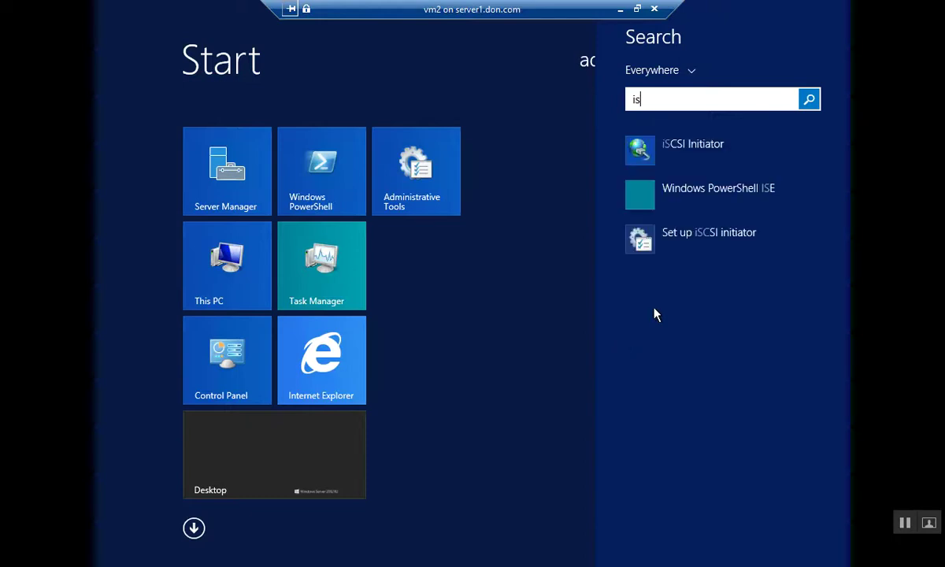
pyautogui.click(714, 156)
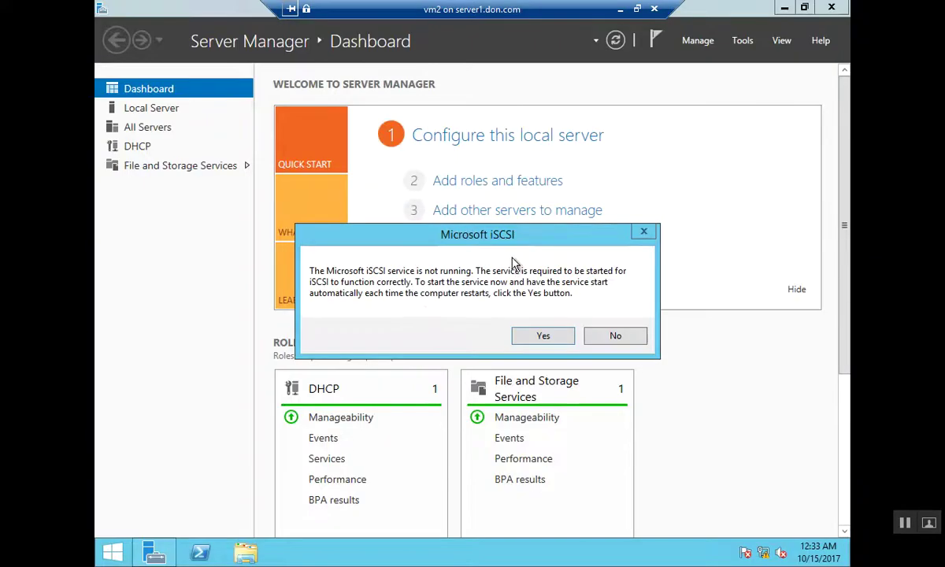
# Start the iSCSI service and quick-connect to the target at 192.168.1.51
pyautogui.click(526, 342)
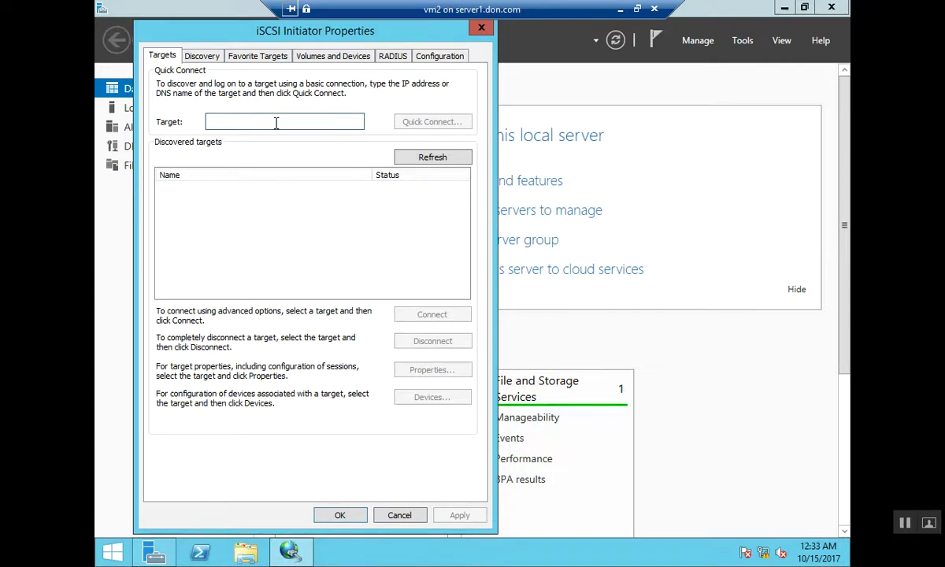
pyautogui.write('192.168.1.')
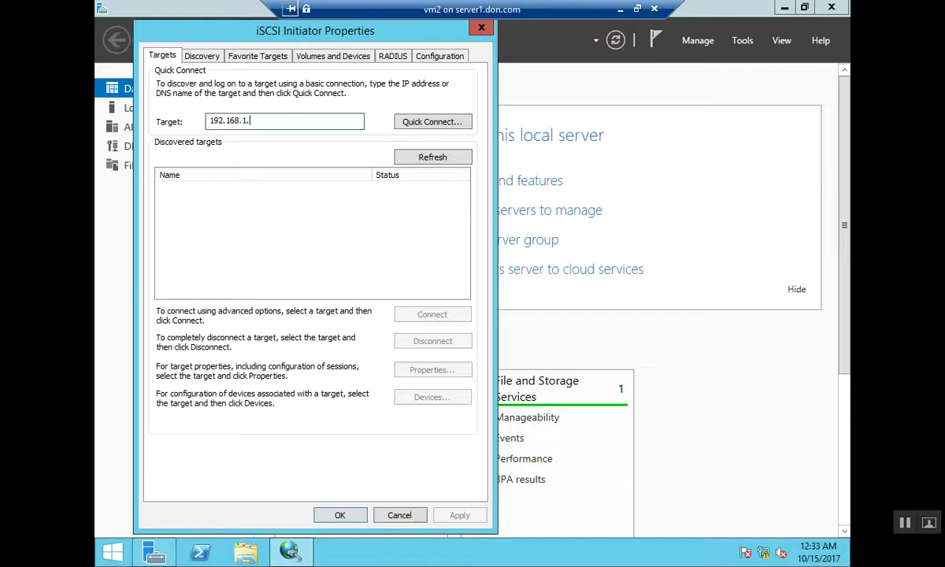
pyautogui.write('51')
pyautogui.click(427, 128)
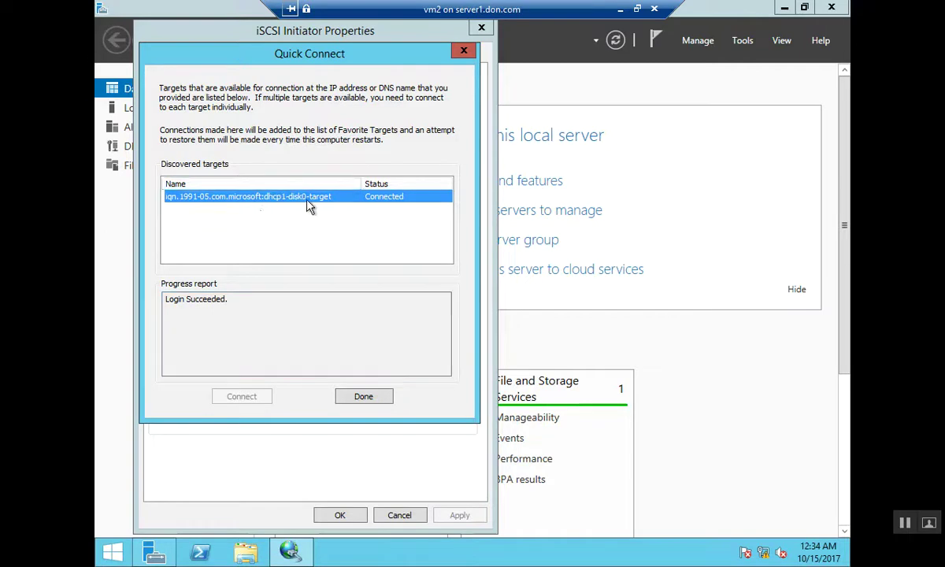
pyautogui.click(364, 397)
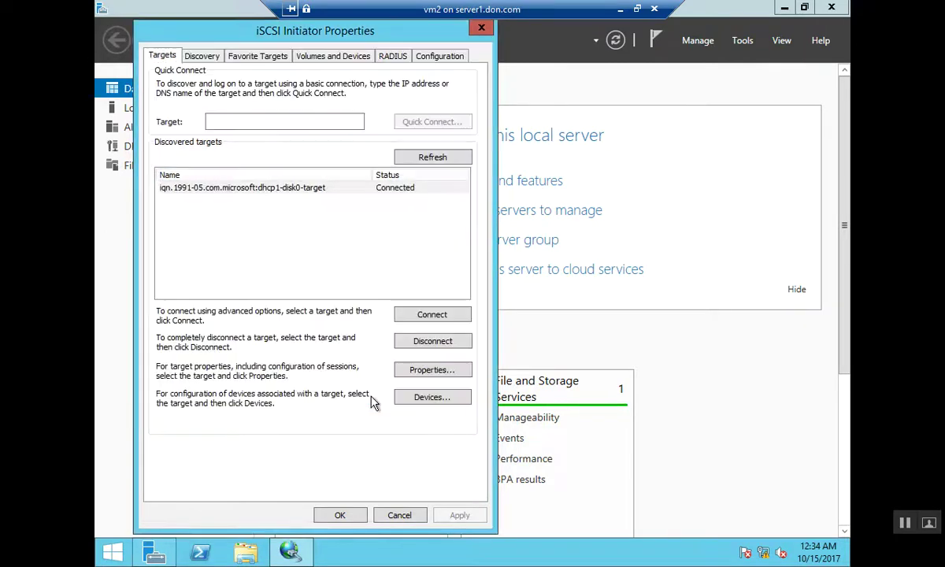
# Auto-configure dhcp1-disk0-target's disk into Volumes and Devices and save with OK
pyautogui.click(302, 197)
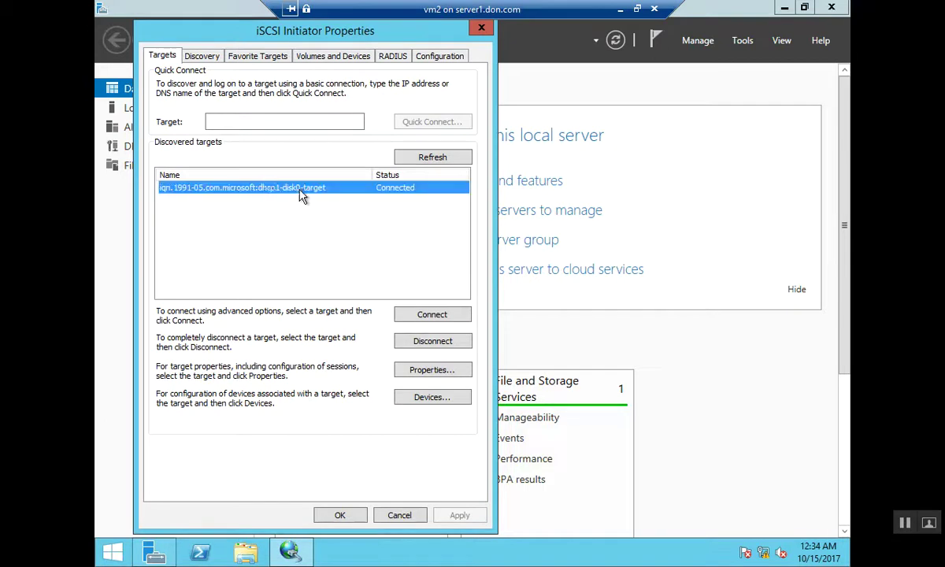
pyautogui.click(307, 57)
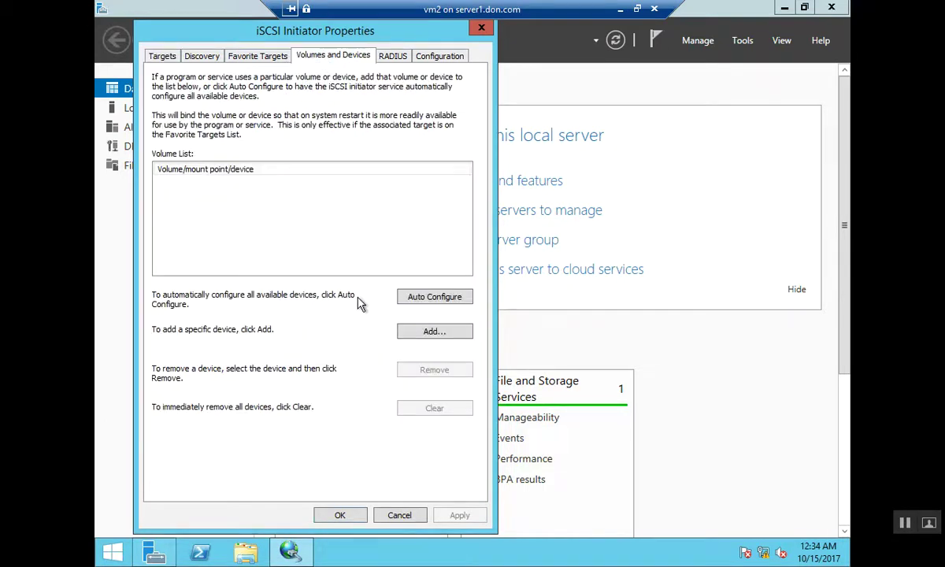
pyautogui.click(424, 298)
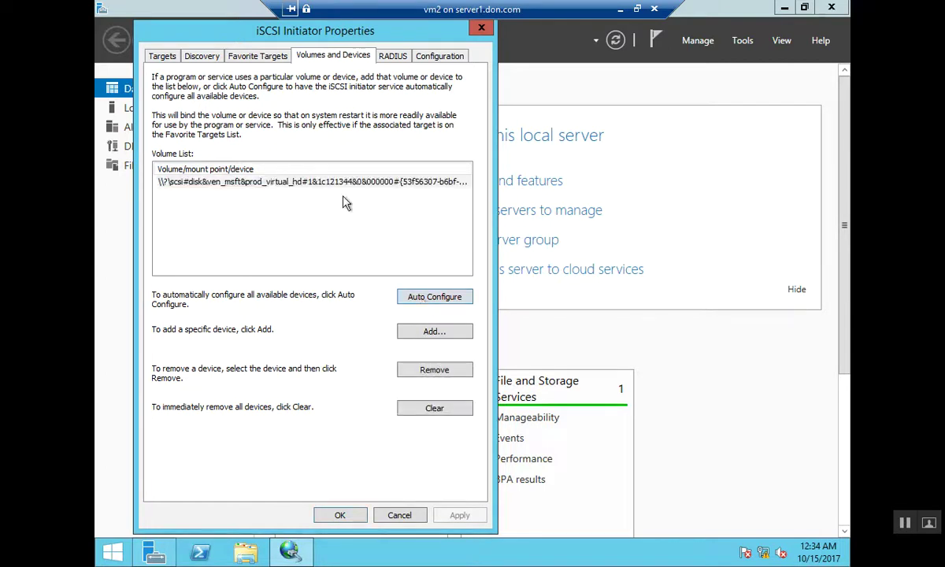
pyautogui.click(295, 180)
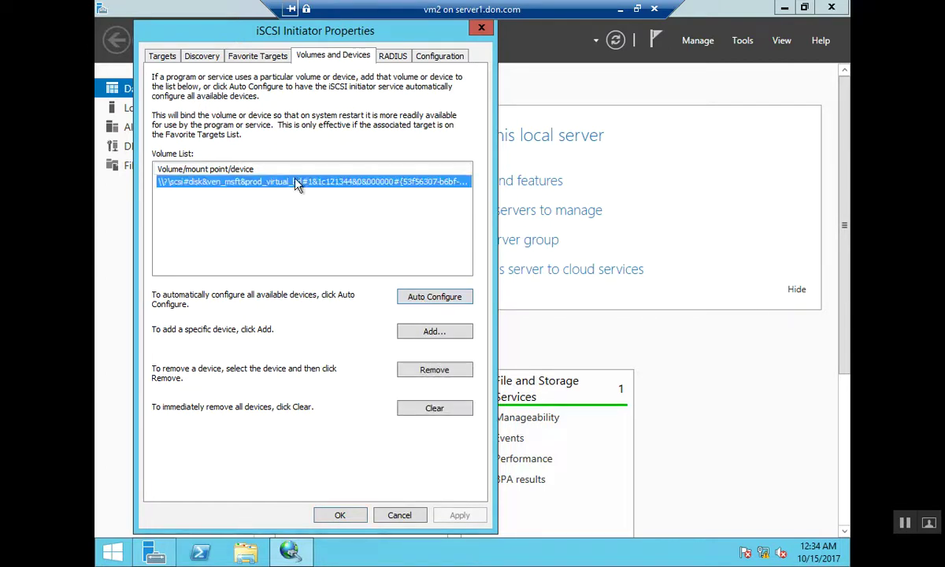
pyautogui.click(347, 516)
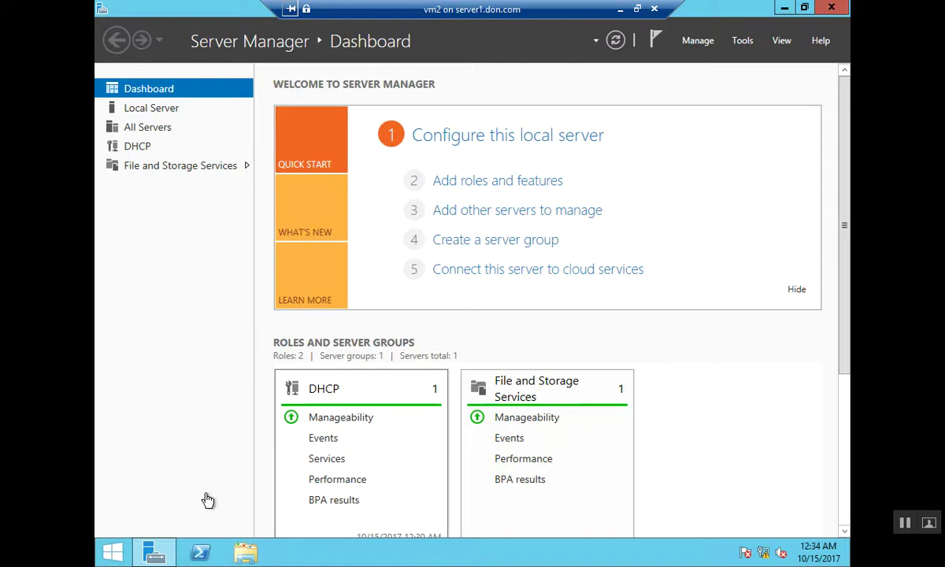
pyautogui.rightClick(120, 556)
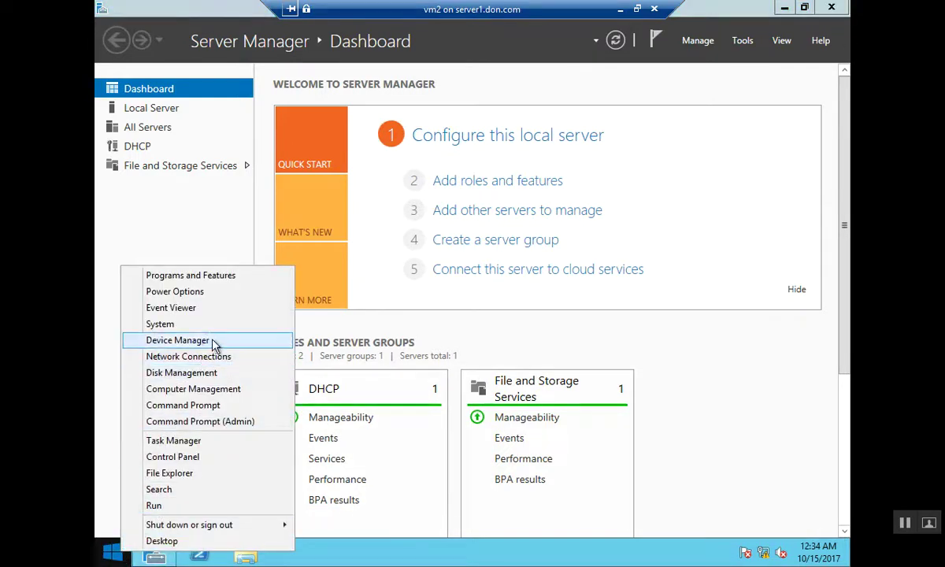
# In Disk Management, bring the offline 2 GB Disk 1 online and initialize it
pyautogui.click(193, 375)
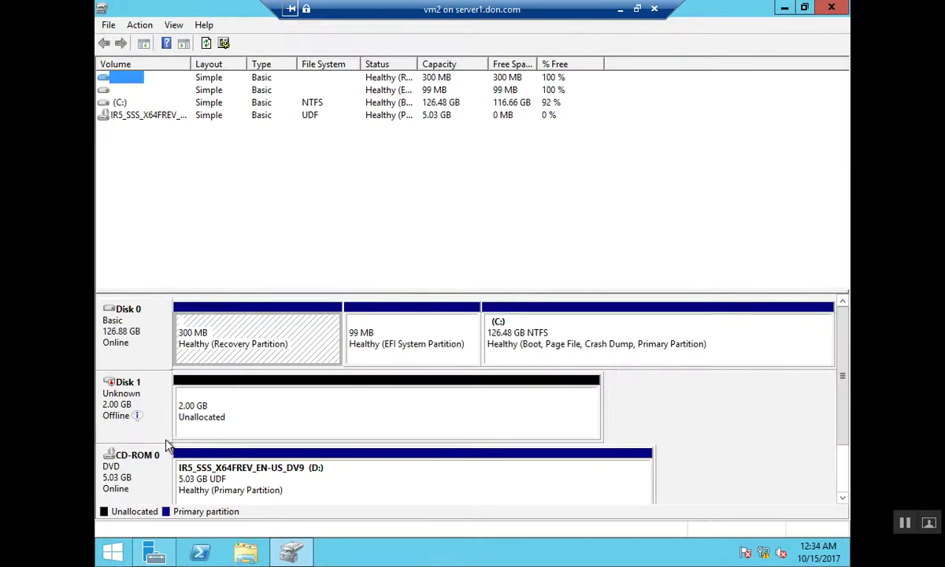
pyautogui.click(125, 377)
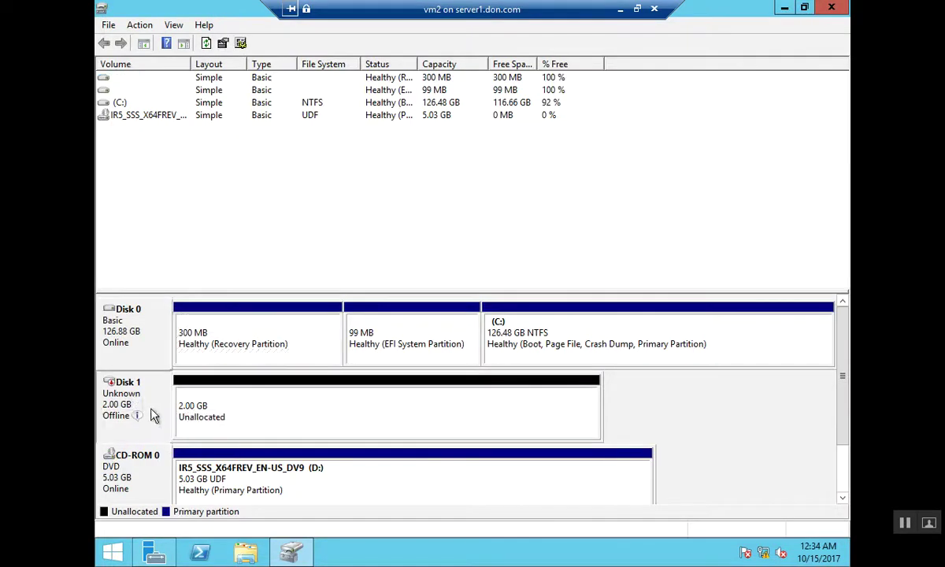
pyautogui.rightClick(151, 399)
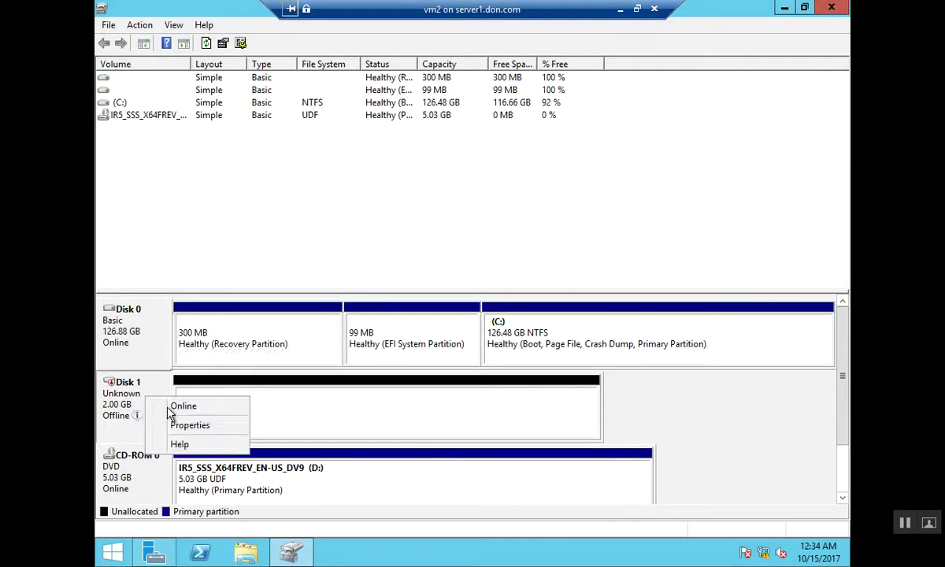
pyautogui.click(170, 413)
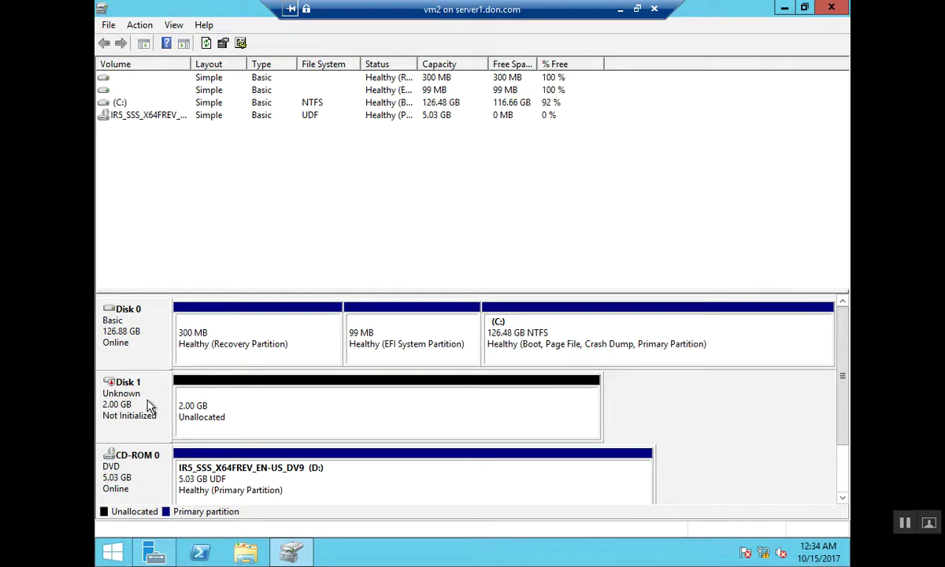
pyautogui.rightClick(150, 406)
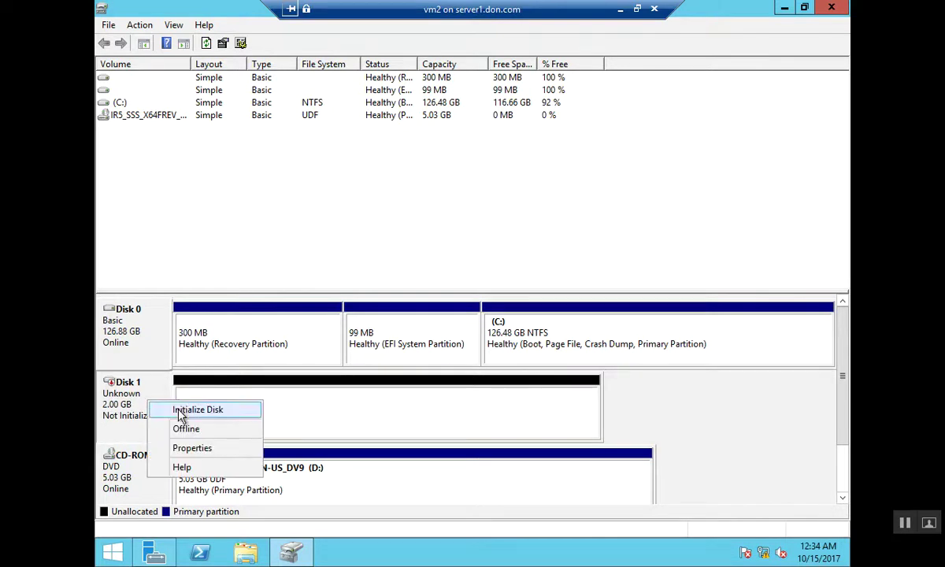
pyautogui.click(180, 411)
pyautogui.press('Return')
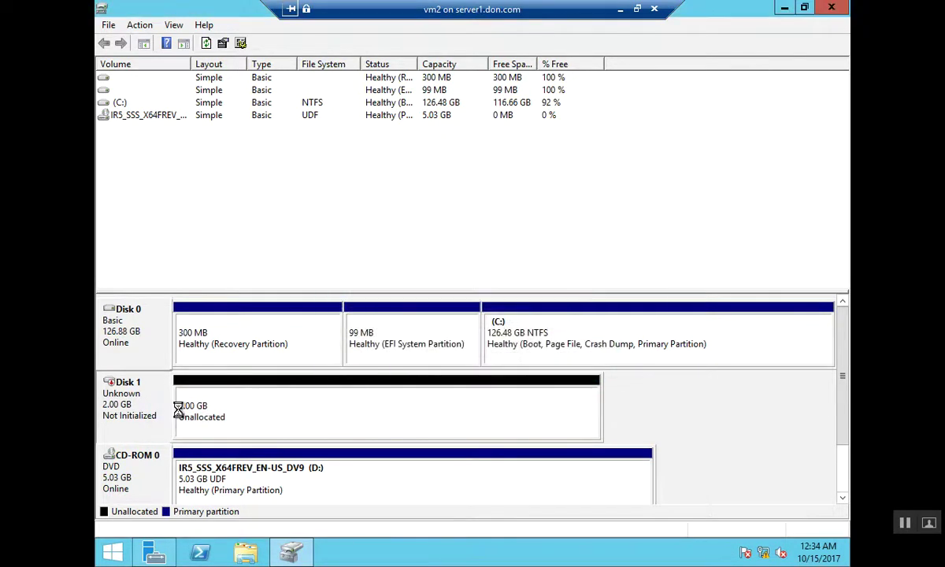
# Create a default NTFS simple volume, New Volume (E:), on Disk 1's unallocated space
pyautogui.rightClick(234, 429)
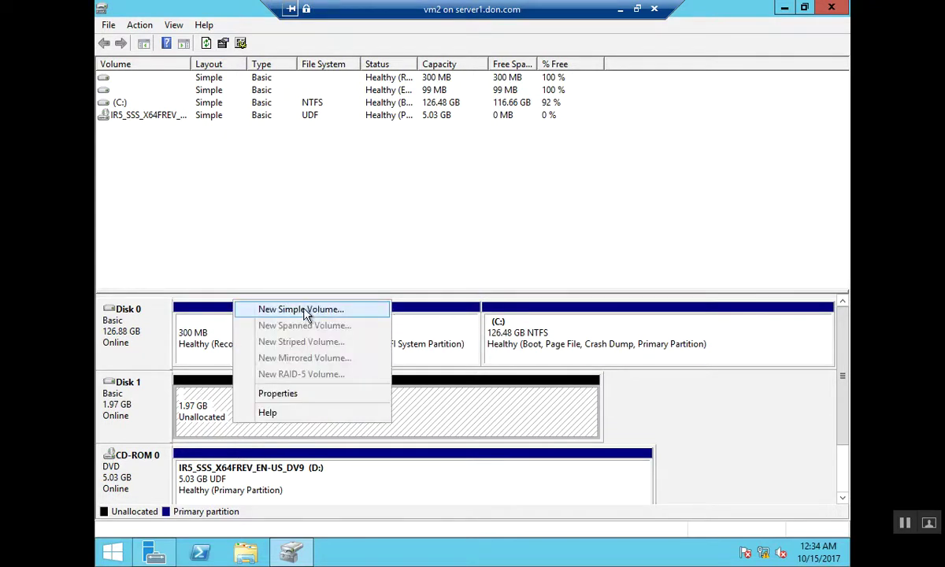
pyautogui.click(306, 312)
pyautogui.press('Return')
pyautogui.press('Return')
pyautogui.press('Return')
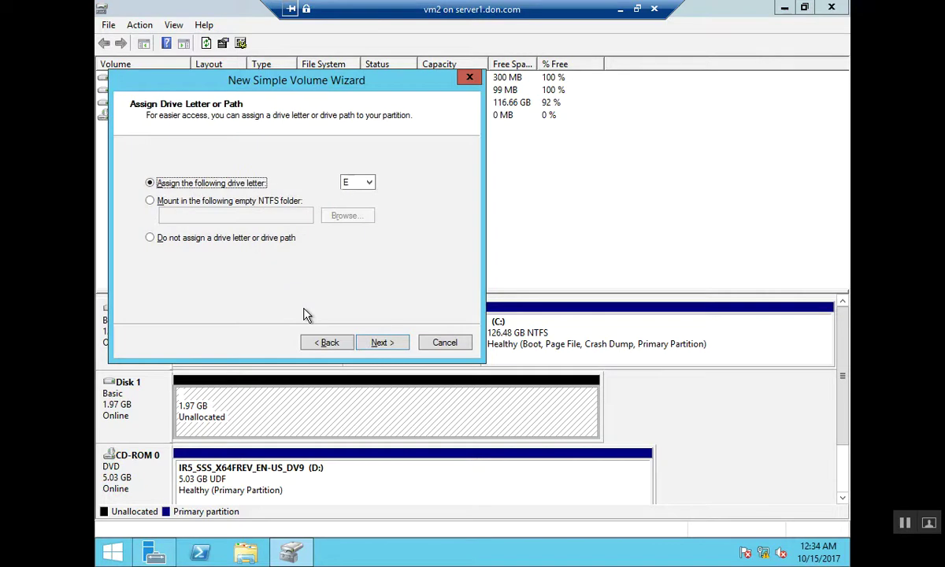
pyautogui.press('Return')
pyautogui.press('Return')
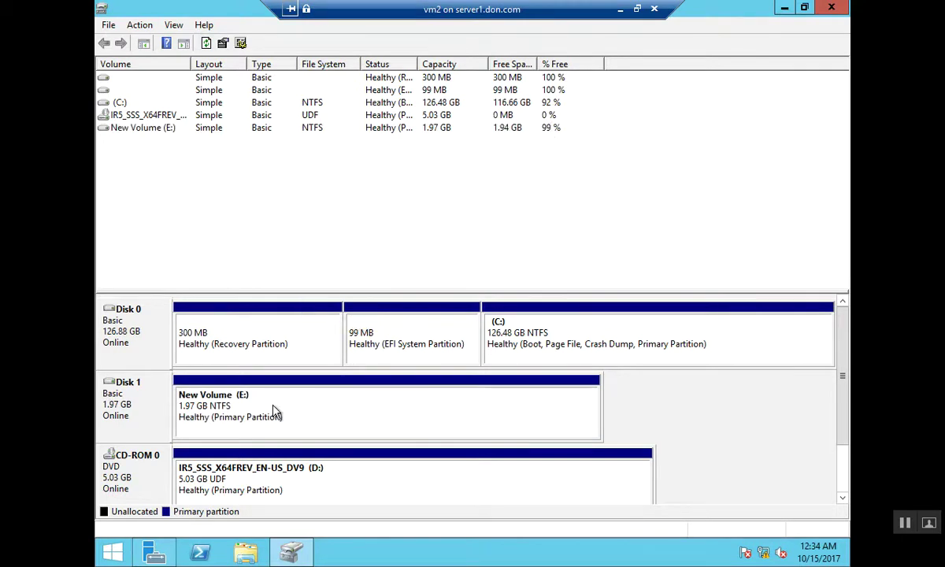
pyautogui.click(831, 9)
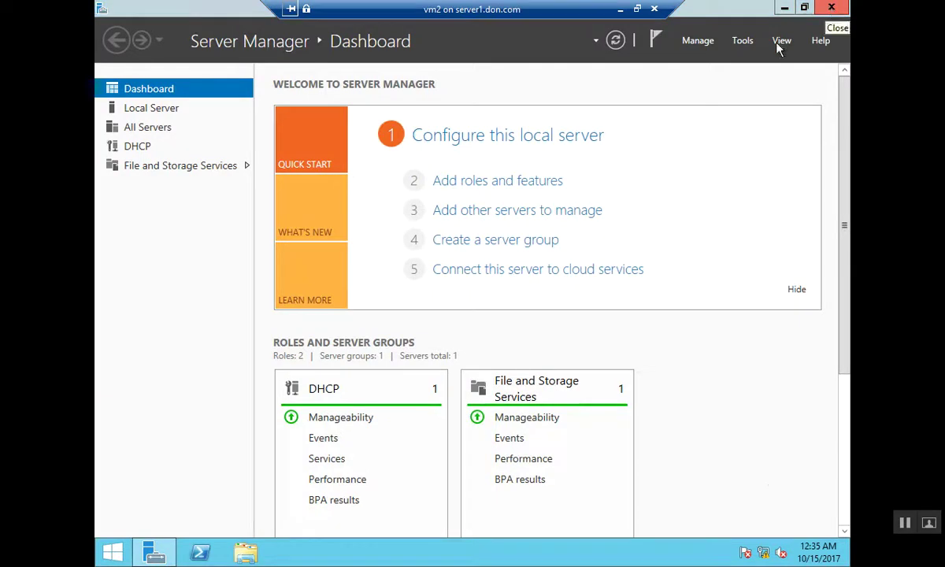
# Open the empty New Volume (E:) drive from This PC using Win+E
pyautogui.press('super+e')
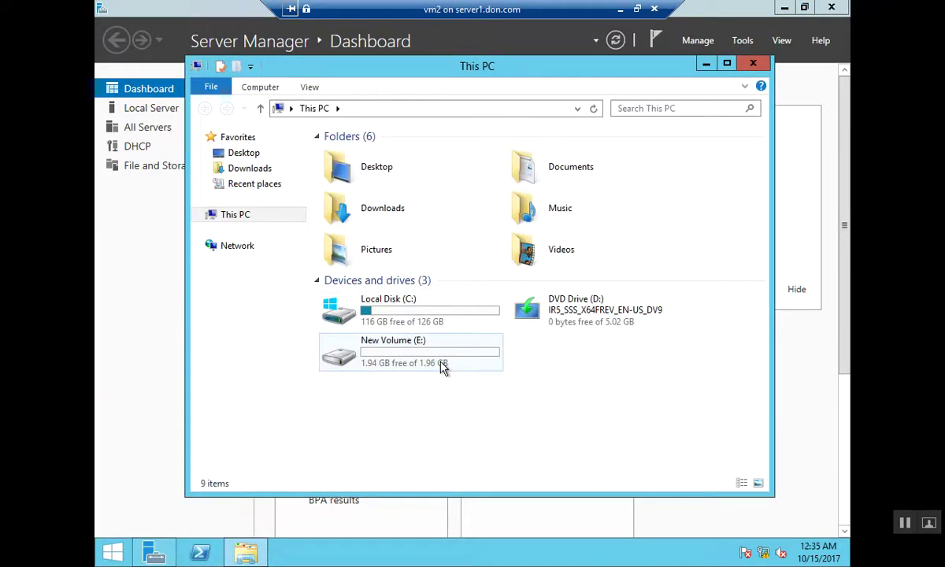
pyautogui.click(441, 365)
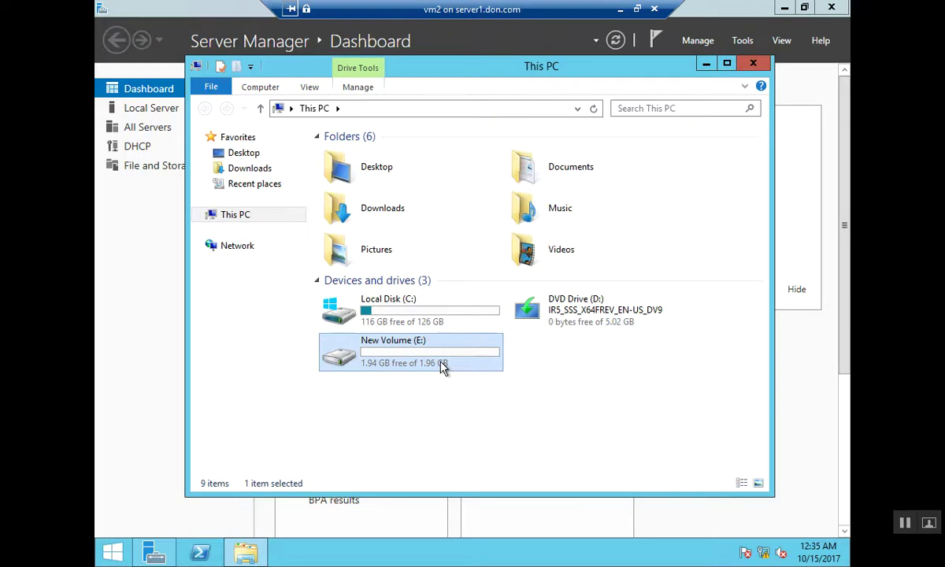
pyautogui.doubleClick(442, 365)
pyautogui.rightClick(441, 366)
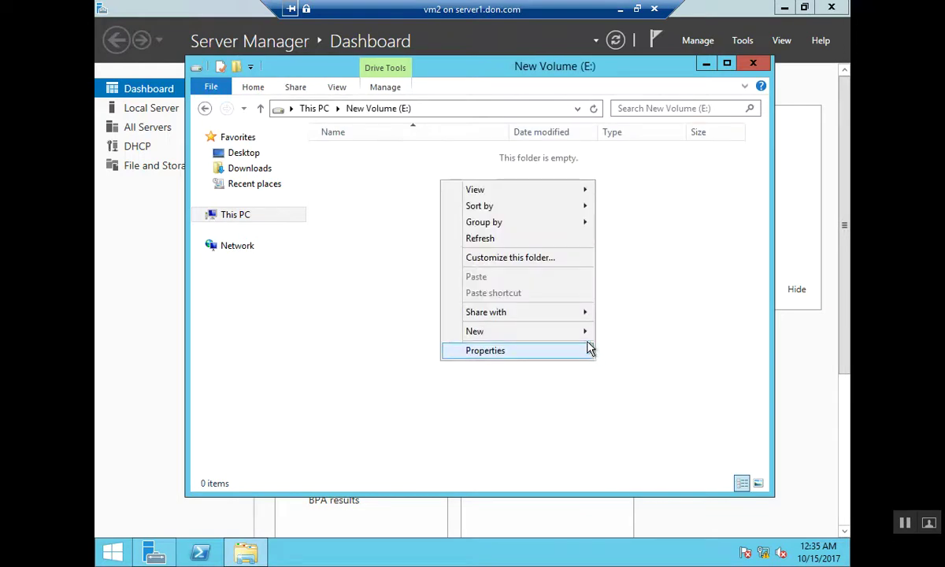
pyautogui.moveTo(588, 332)
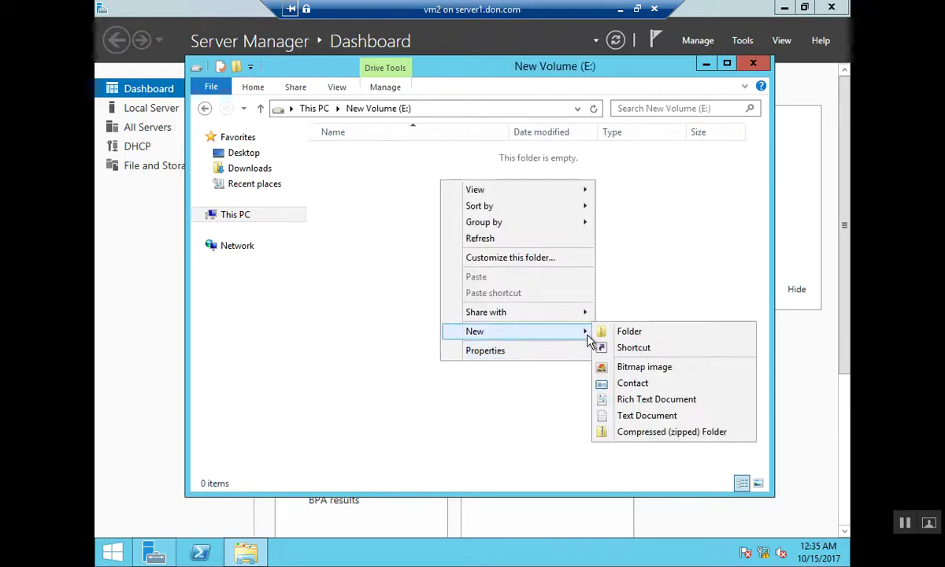
# Create text documents named ewewr and werew on New Volume (E:), then close the window
pyautogui.click(626, 416)
pyautogui.write('ewewr')
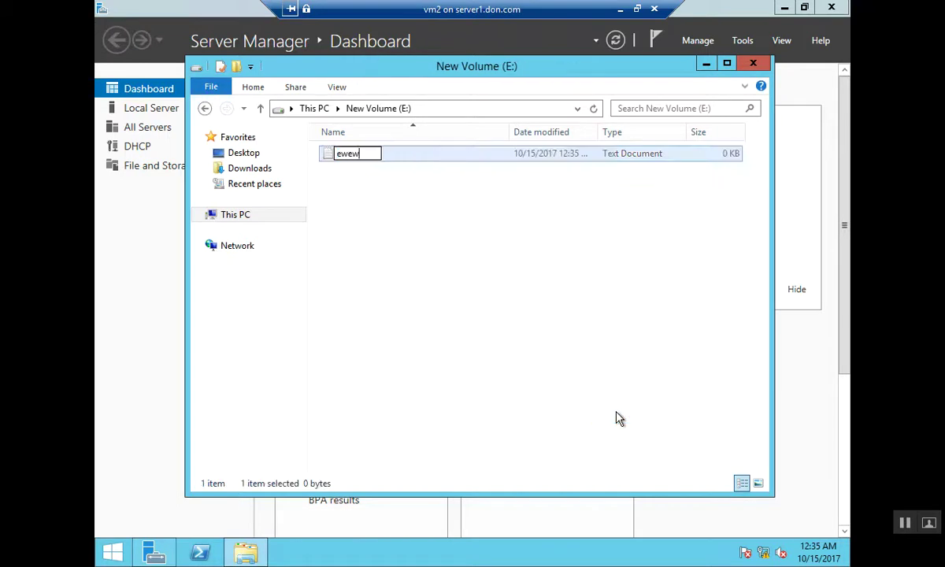
pyautogui.rightClick(455, 308)
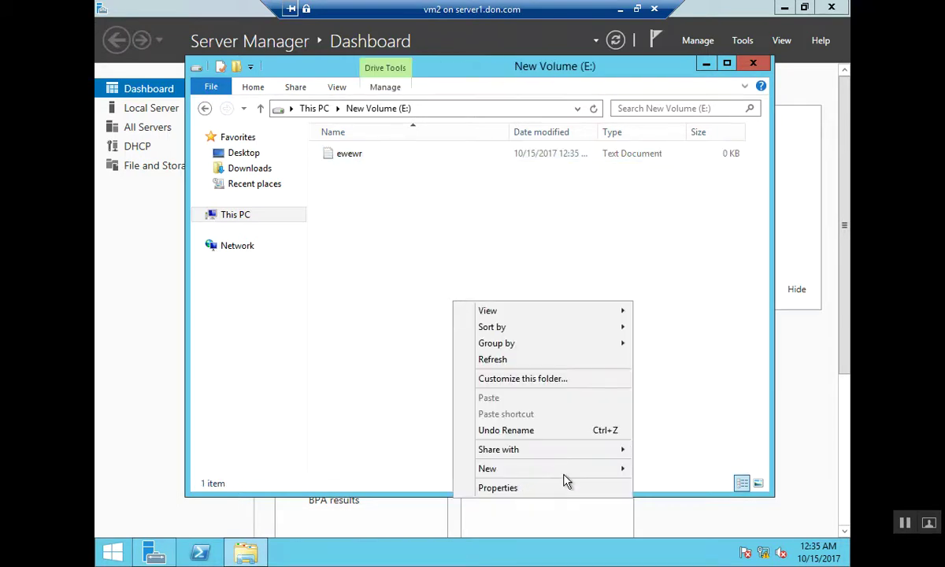
pyautogui.moveTo(583, 471)
pyautogui.click(673, 452)
pyautogui.write('werew')
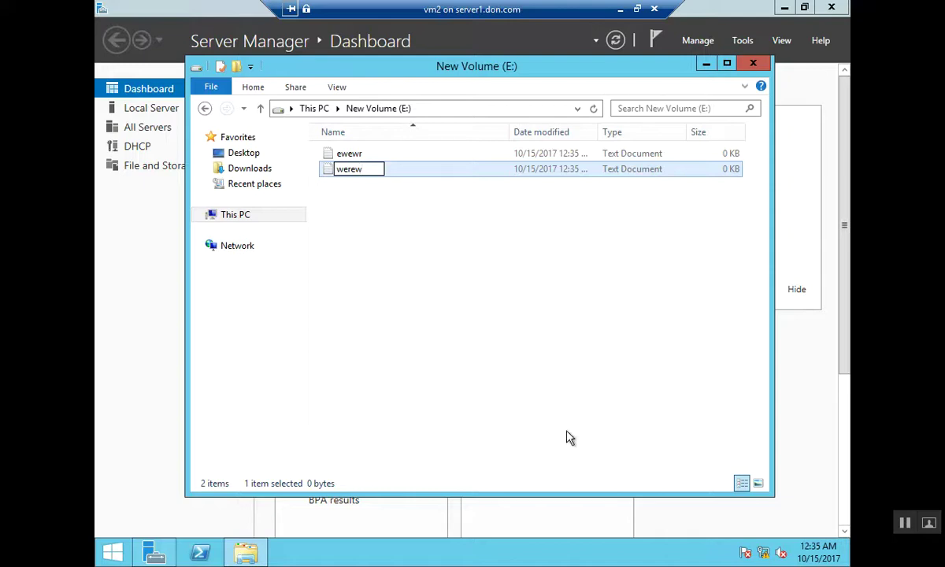
pyautogui.click(502, 394)
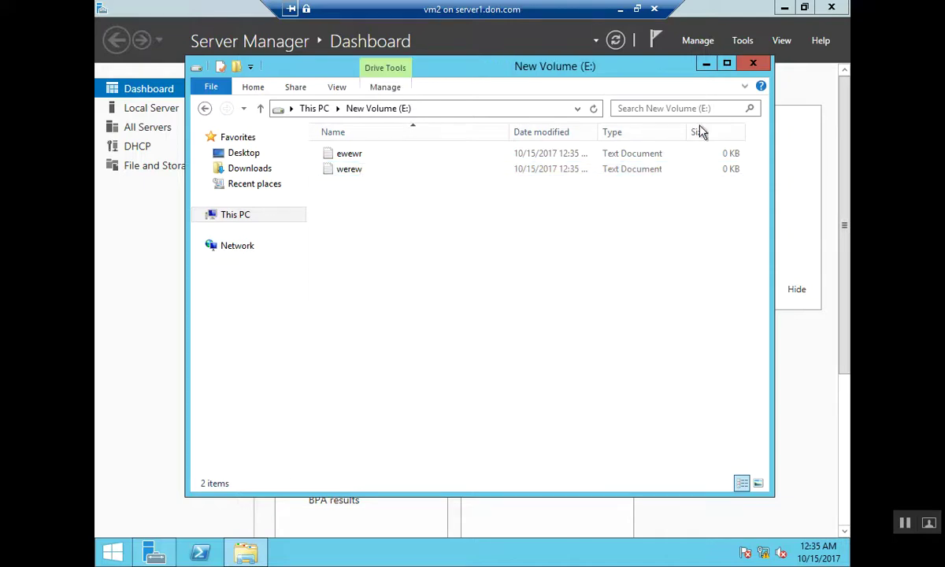
pyautogui.click(754, 66)
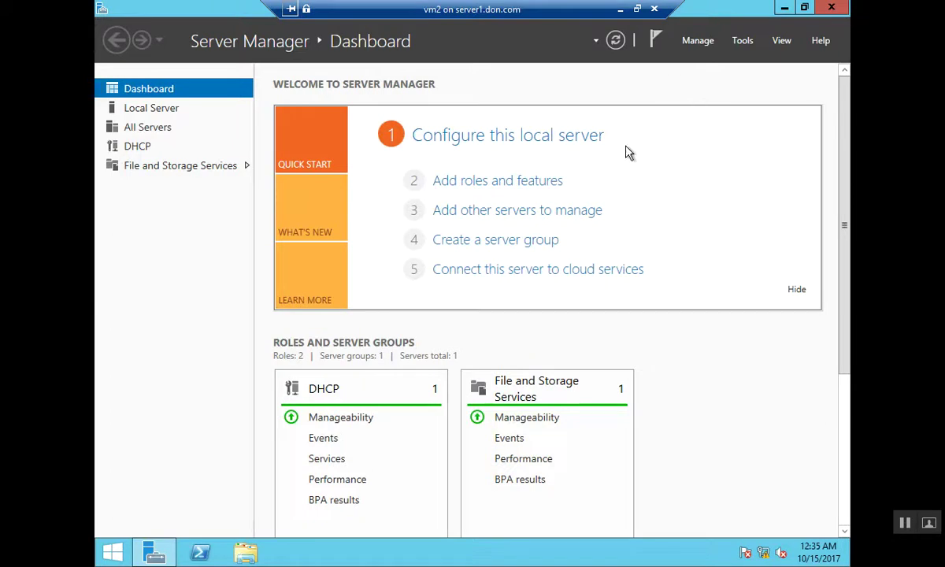
# Switch to the vm1 connection, bring its Server Manager forward, and make the display full screen
pyautogui.click(804, 10)
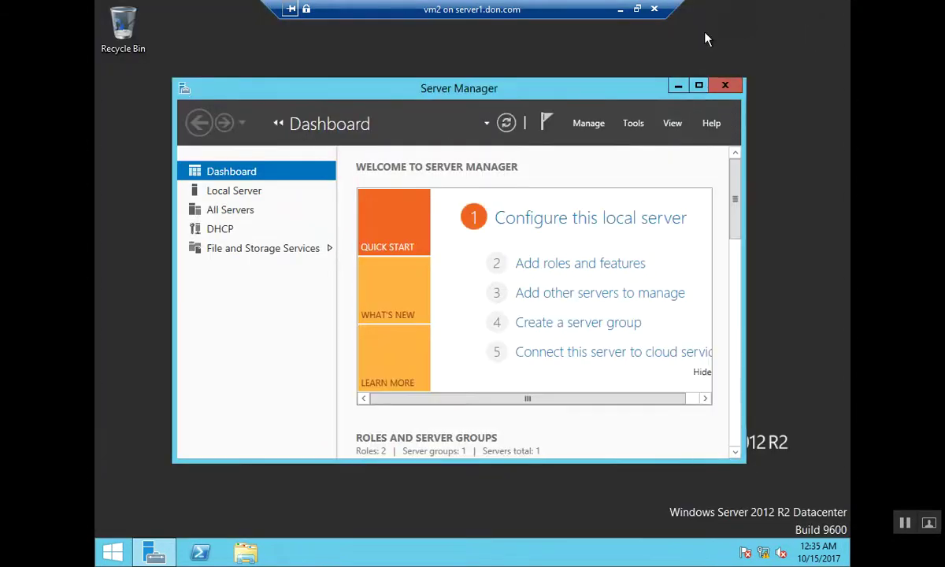
pyautogui.click(638, 10)
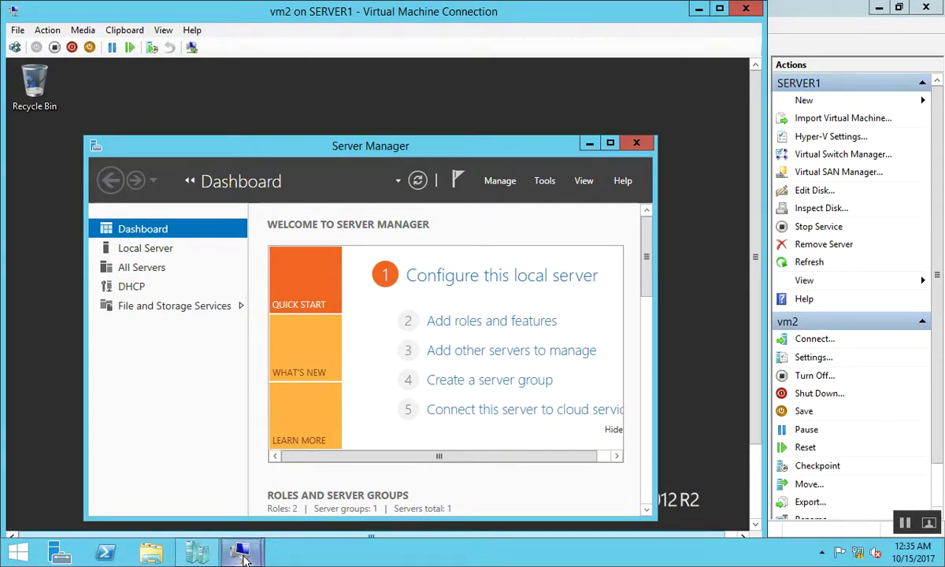
pyautogui.moveTo(239, 551)
pyautogui.click(173, 492)
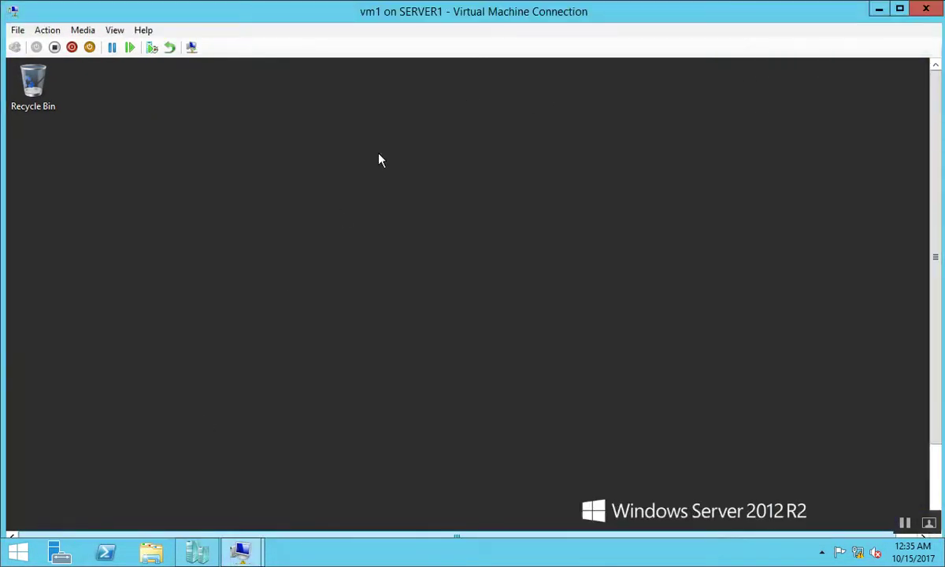
pyautogui.click(934, 501)
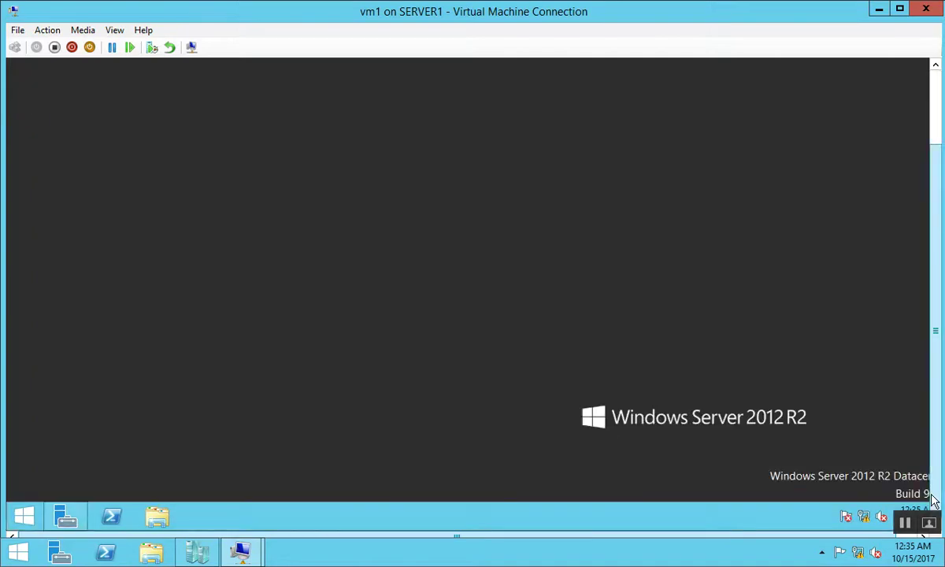
pyautogui.click(65, 516)
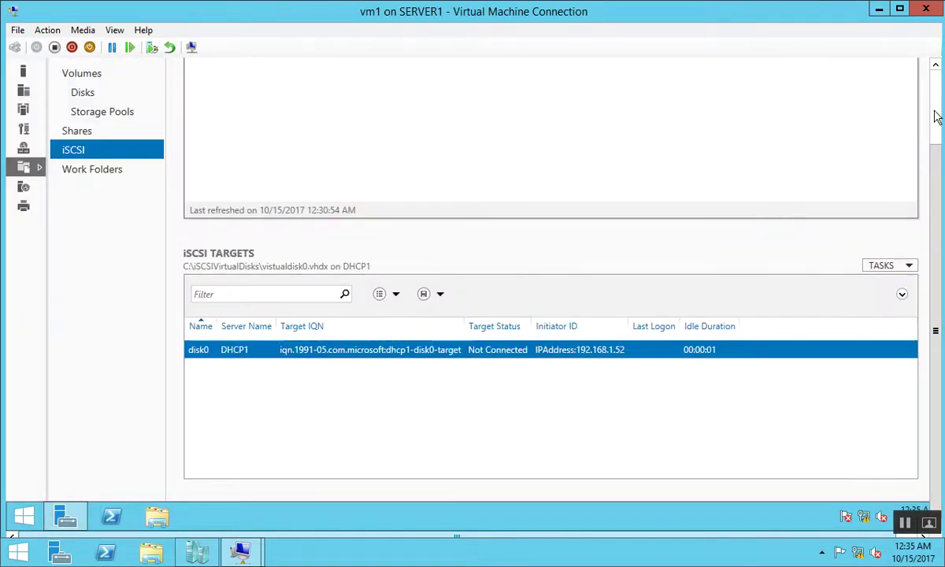
pyautogui.scroll(2, 673, 142)
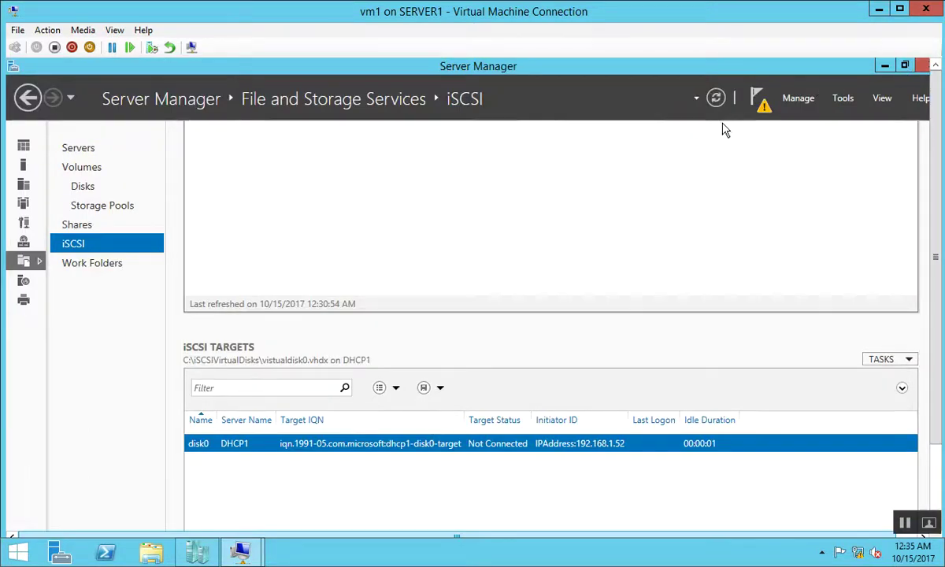
pyautogui.click(126, 35)
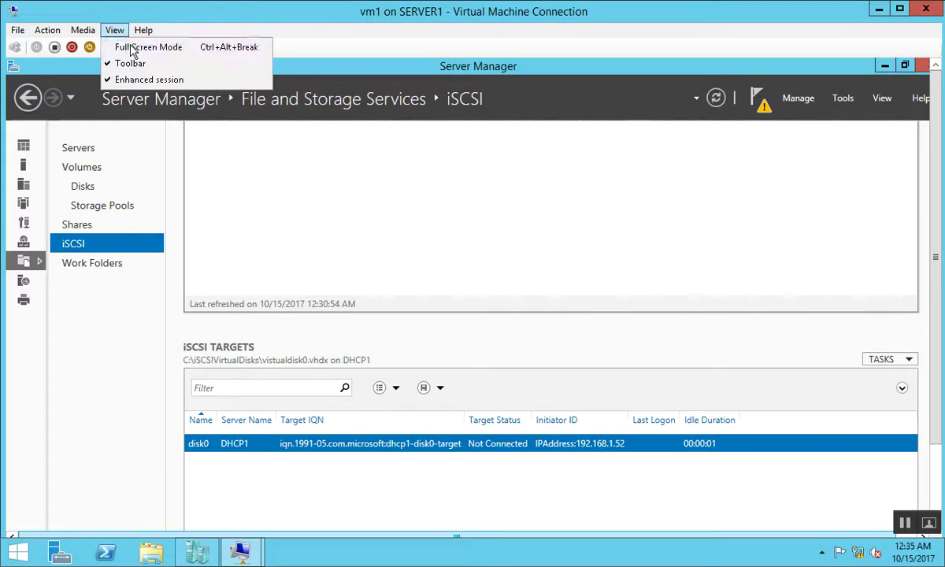
pyautogui.click(134, 45)
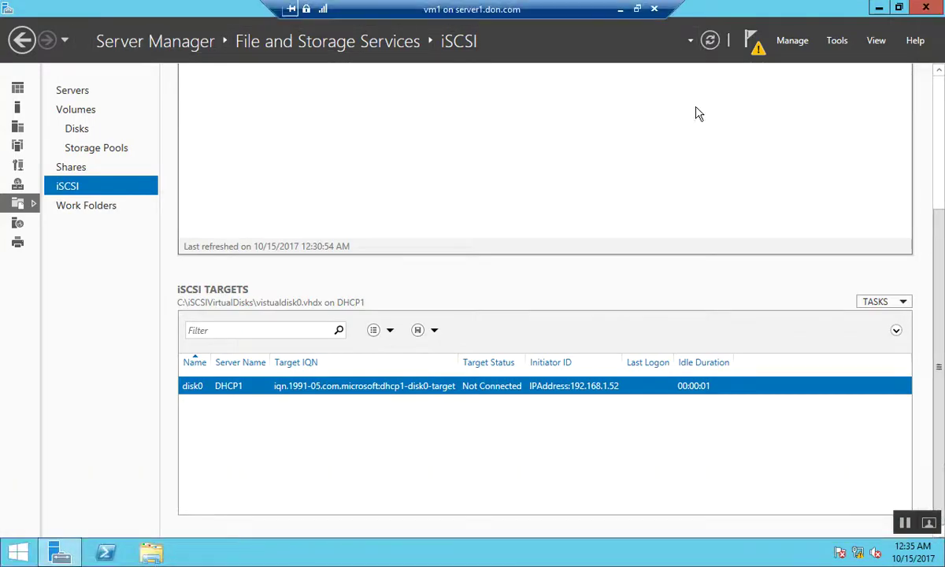
# Start a new iSCSI virtual disk on DHCP1's C: drive named disk1
pyautogui.click(939, 100)
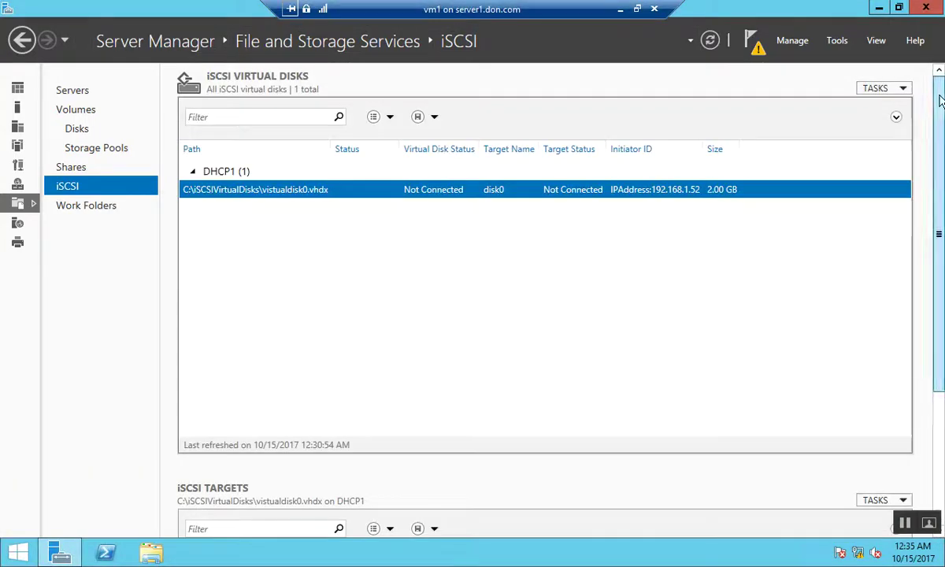
pyautogui.click(895, 93)
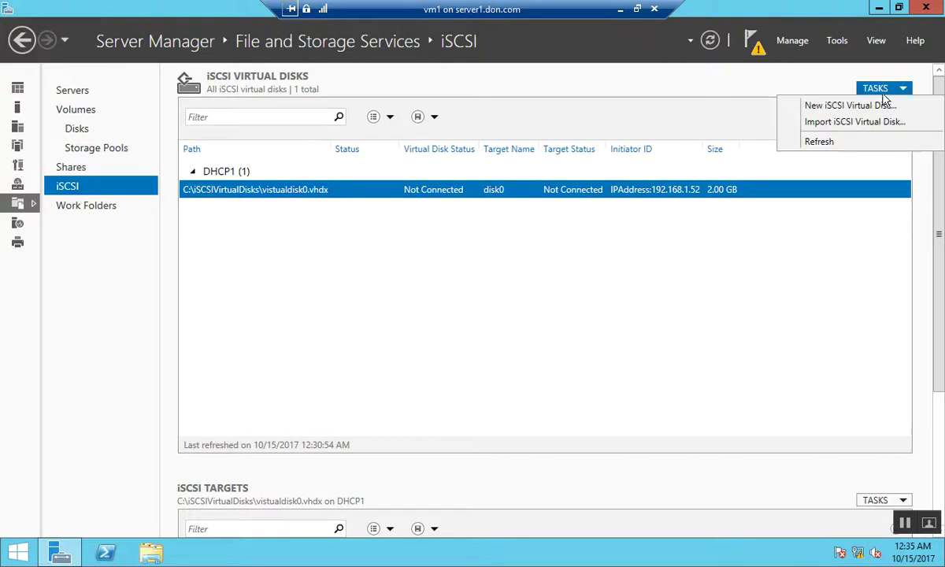
pyautogui.click(839, 111)
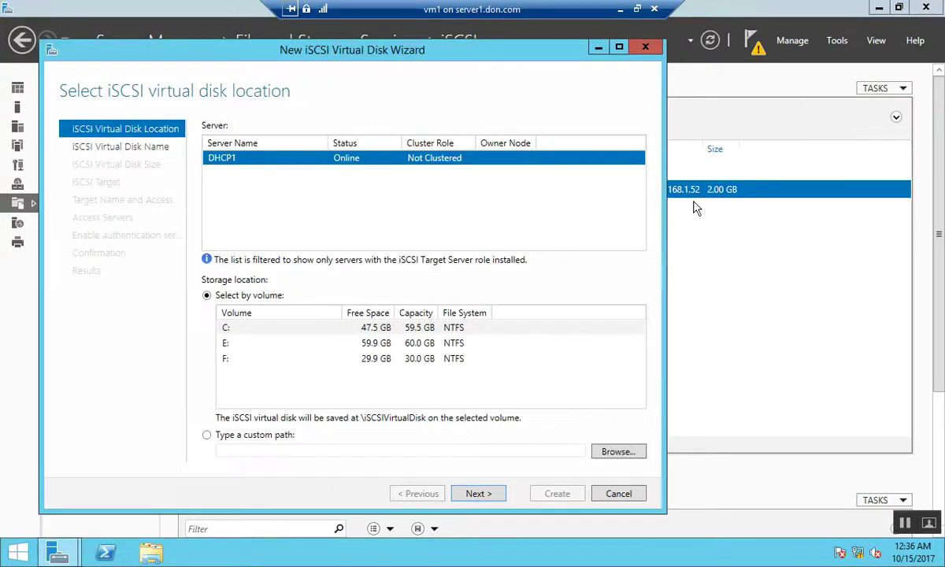
pyautogui.click(473, 495)
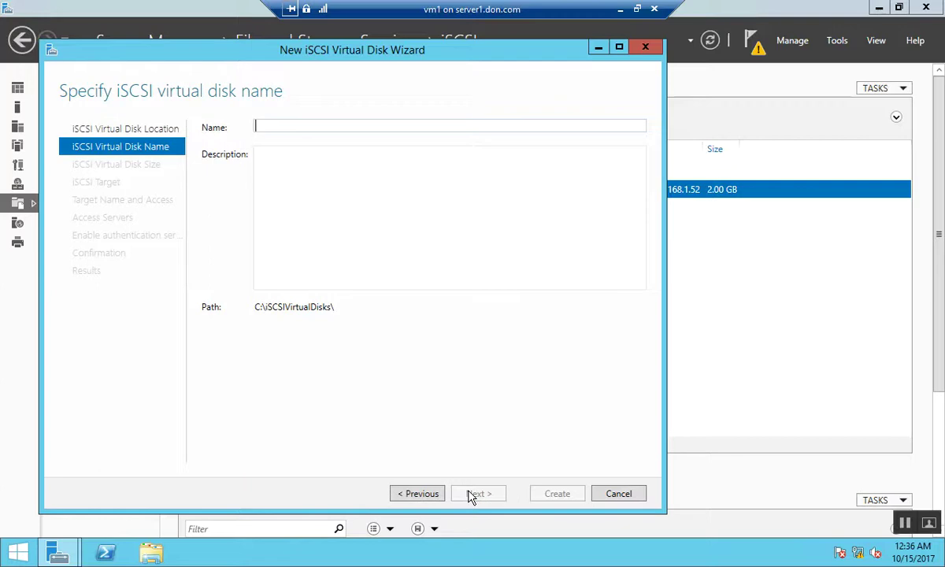
pyautogui.write('disk')
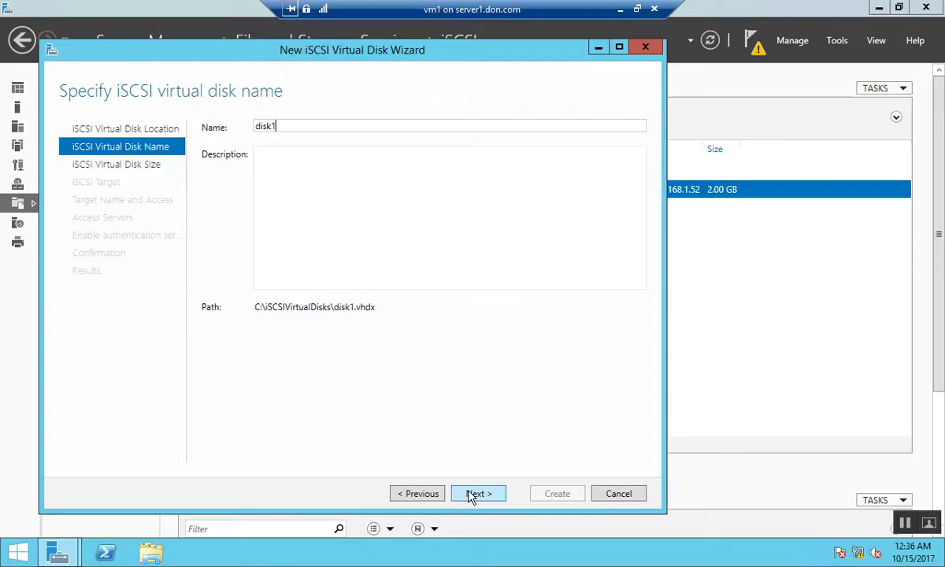
pyautogui.write('1')
pyautogui.click(481, 496)
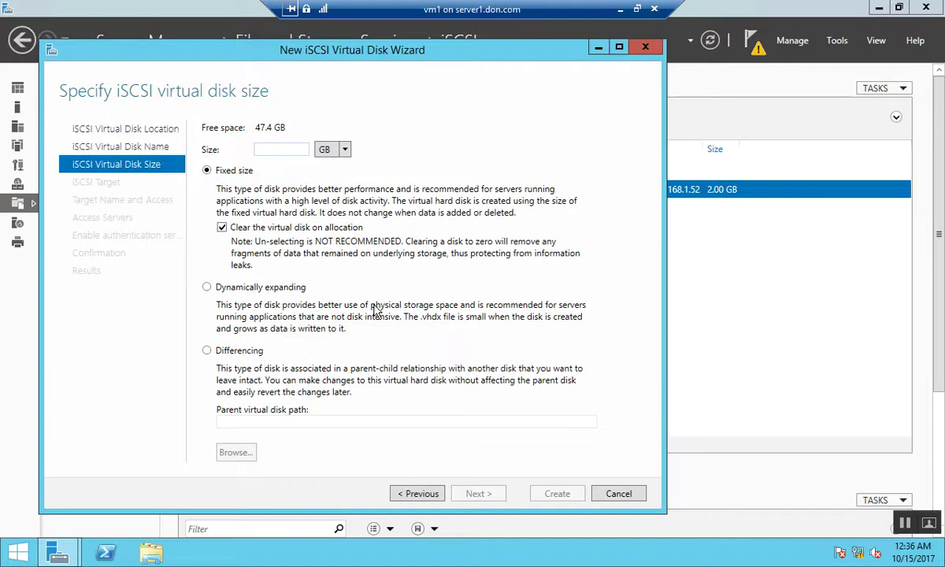
# Size disk1 at 3 GB, assign it to existing target disk0, and create it
pyautogui.write('3')
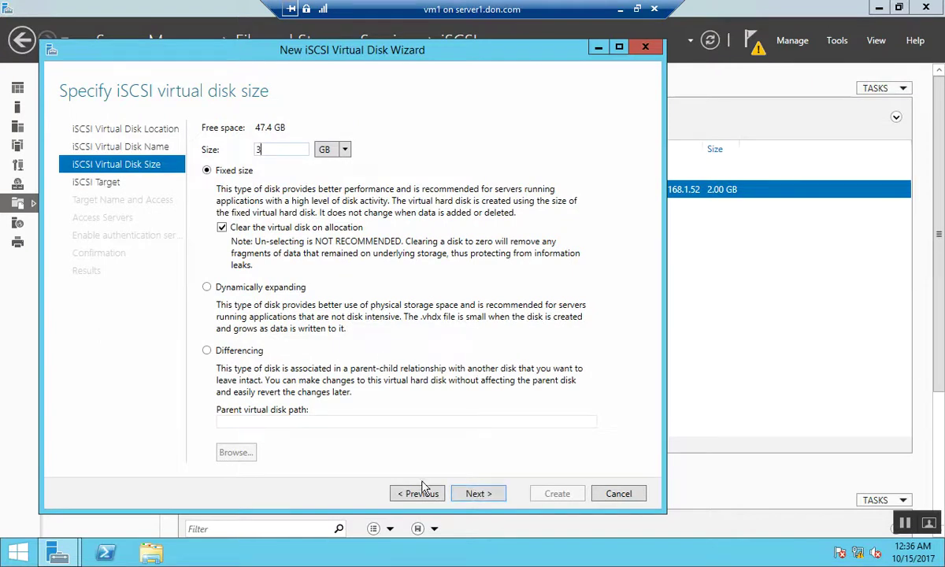
pyautogui.click(480, 493)
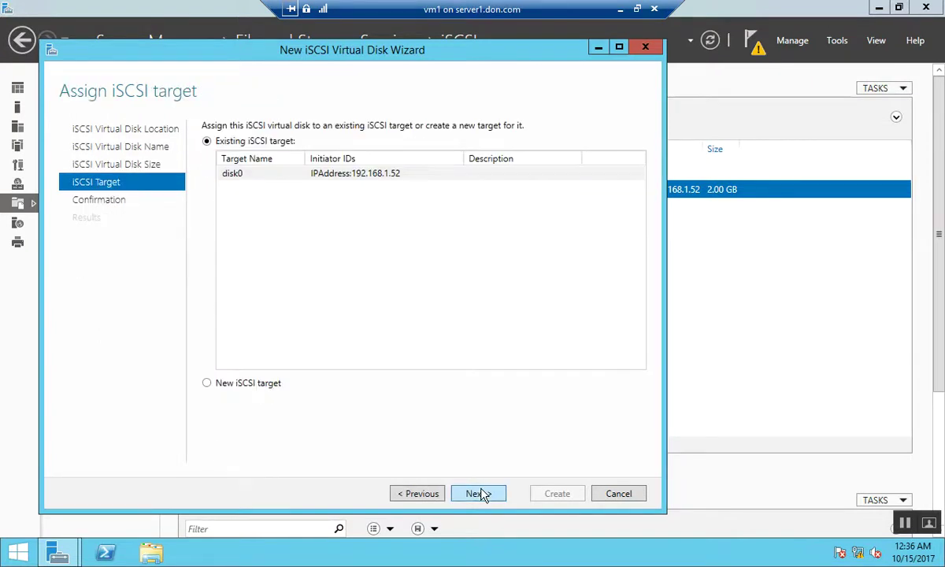
pyautogui.click(379, 175)
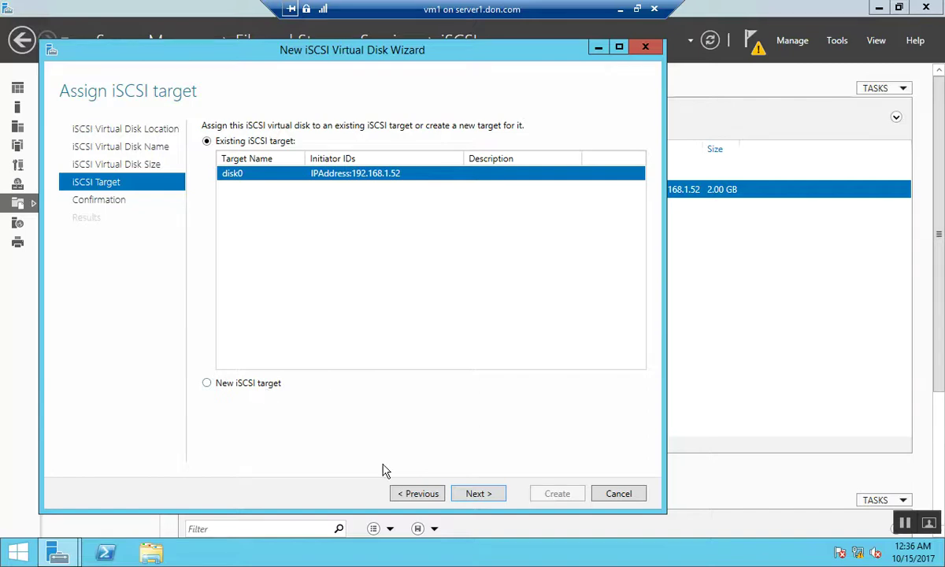
pyautogui.click(479, 494)
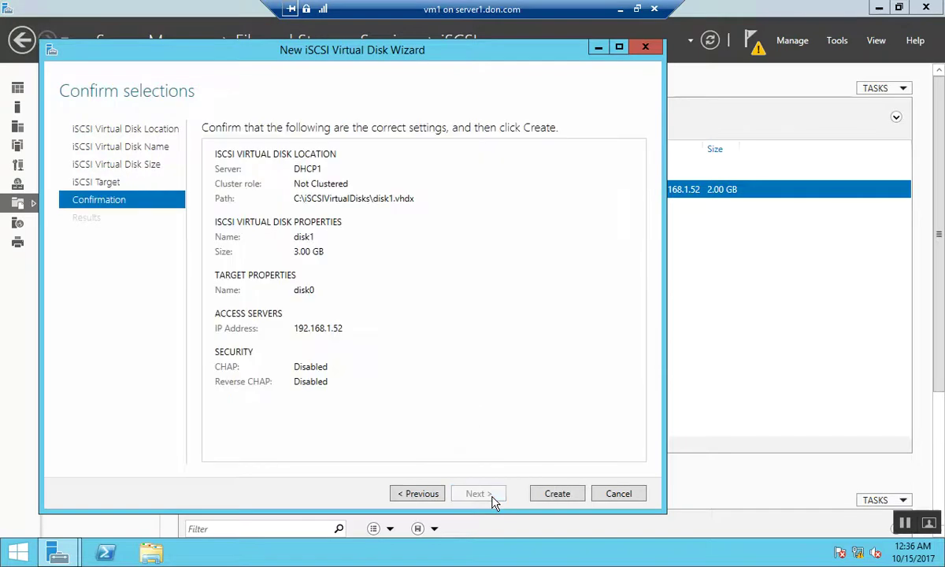
pyautogui.click(556, 494)
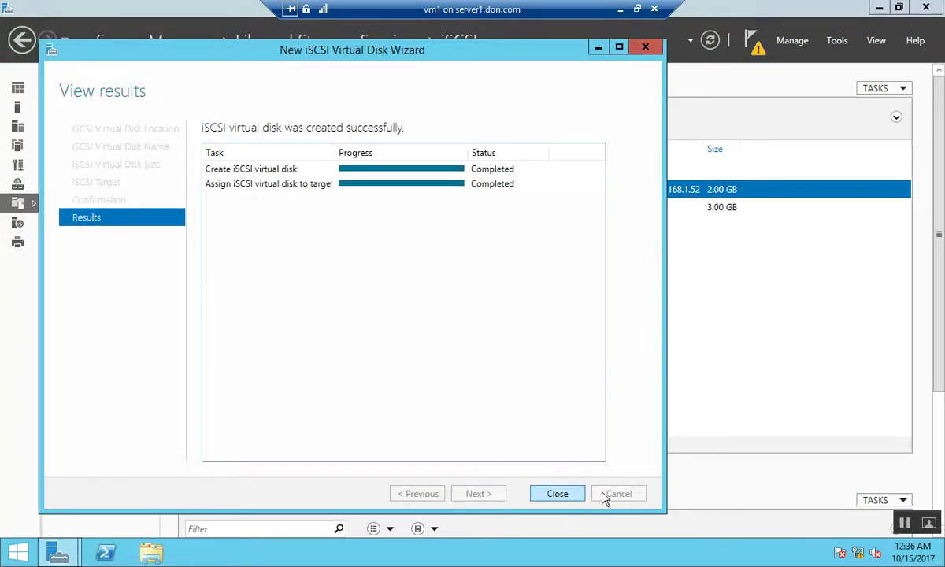
pyautogui.click(557, 494)
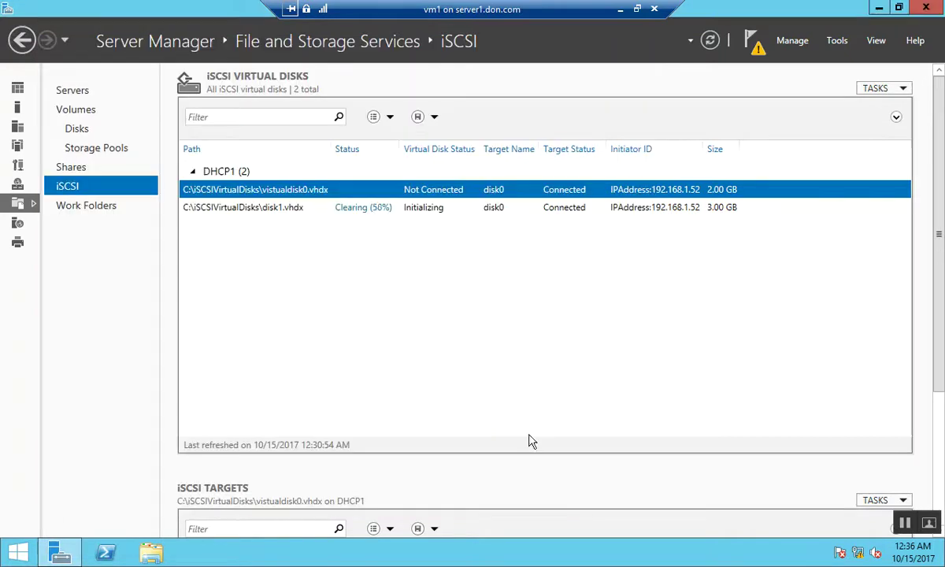
# Refresh the iSCSI virtual disk list so disk0 and disk1 show Connected
pyautogui.click(383, 211)
pyautogui.rightClick(401, 301)
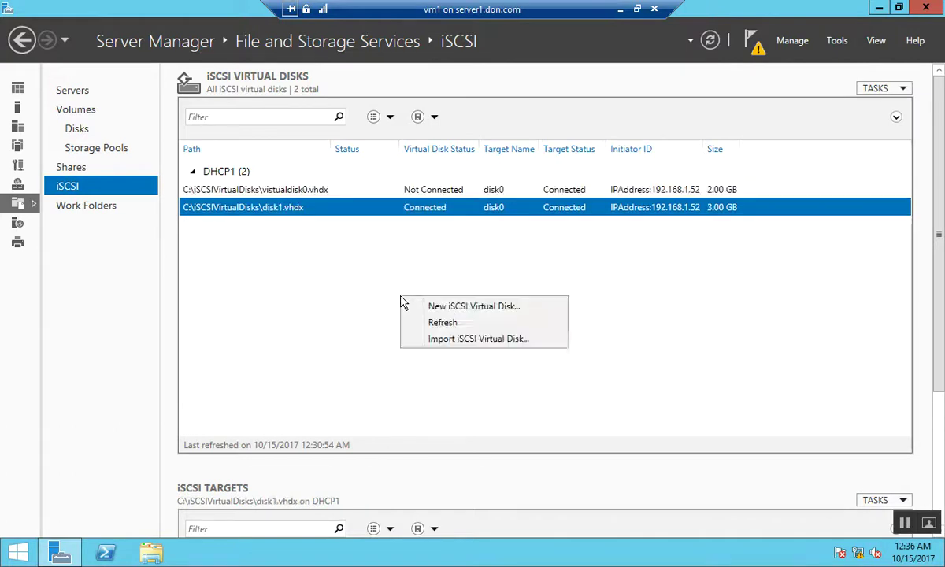
pyautogui.click(448, 324)
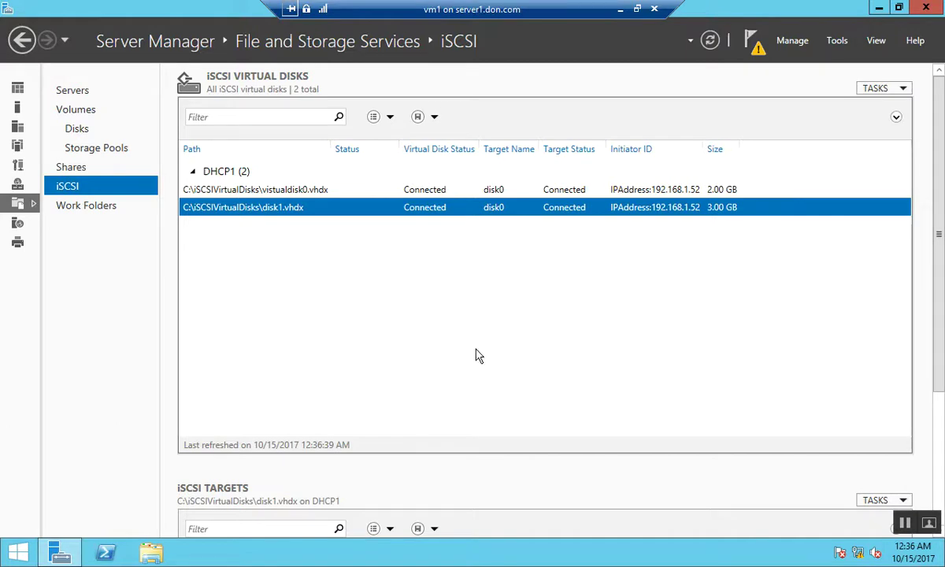
# Leave vm1's full-screen view and switch to the vm2 connection window
pyautogui.click(637, 9)
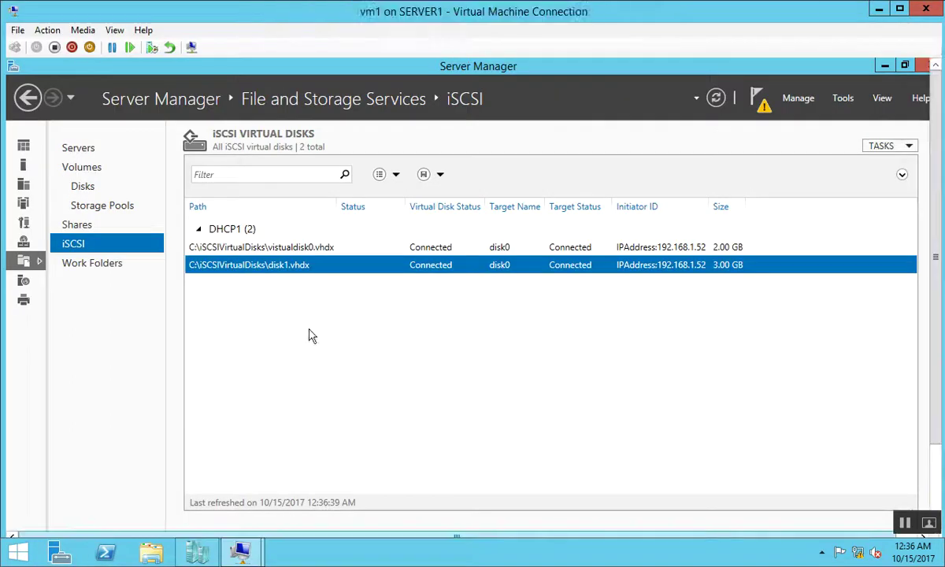
pyautogui.moveTo(248, 555)
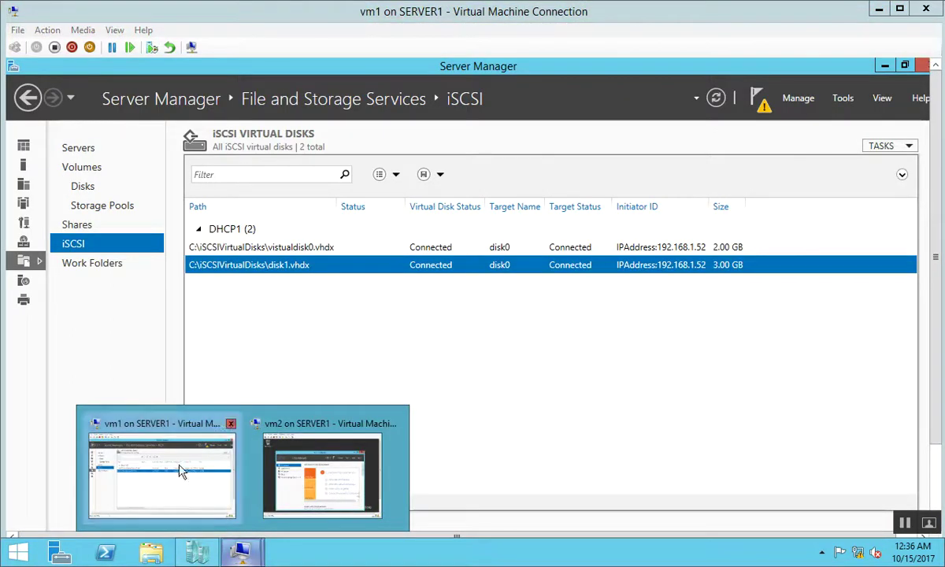
pyautogui.click(276, 442)
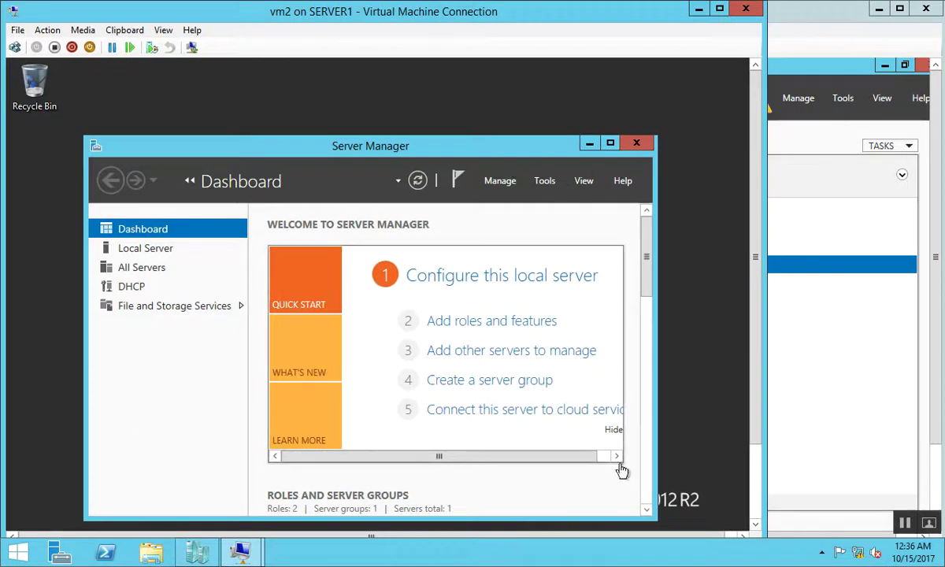
pyautogui.click(753, 496)
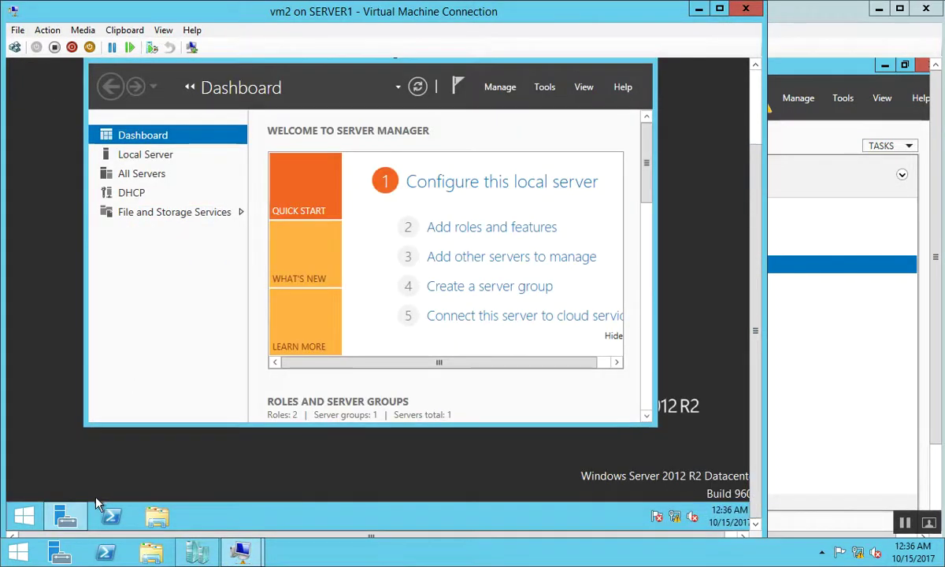
# Open Disk Management on vm2 and scroll past Disk 1 to the DVD drive and back to Disk 0
pyautogui.rightClick(17, 517)
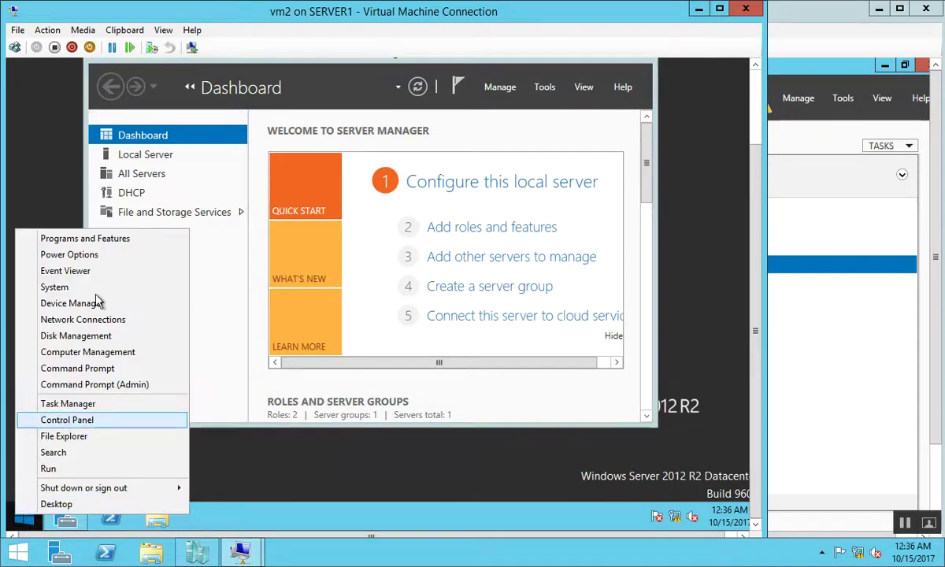
pyautogui.click(76, 337)
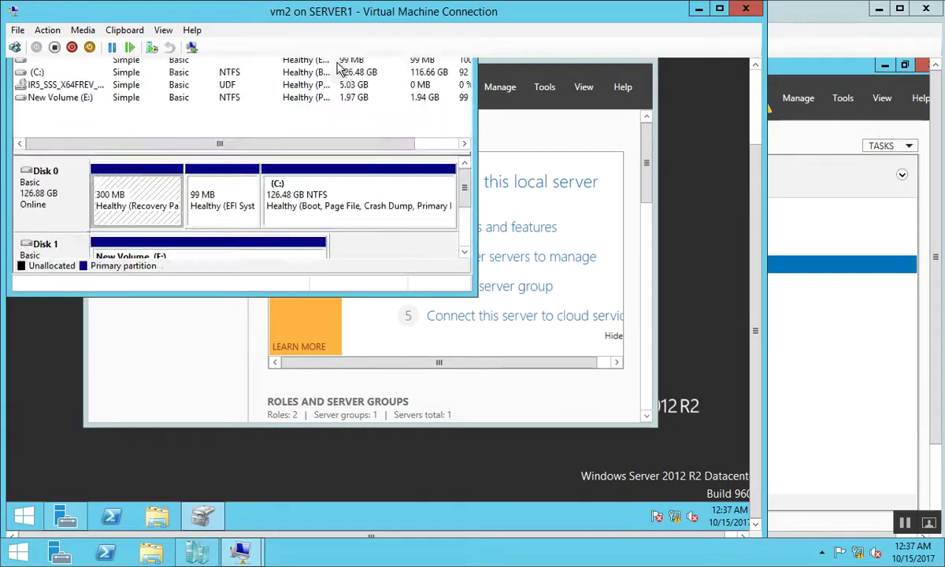
pyautogui.click(465, 255)
pyautogui.click(464, 254)
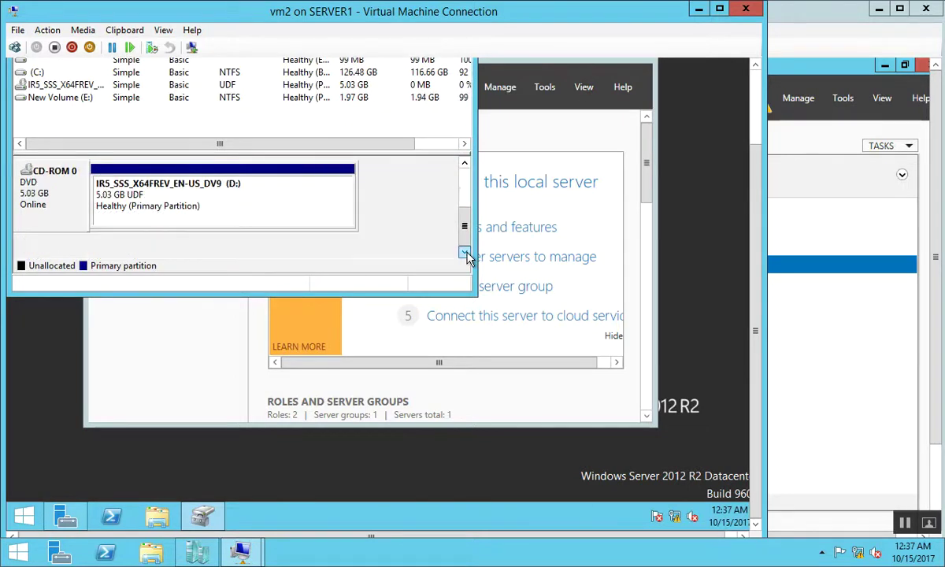
pyautogui.click(464, 168)
pyautogui.click(465, 168)
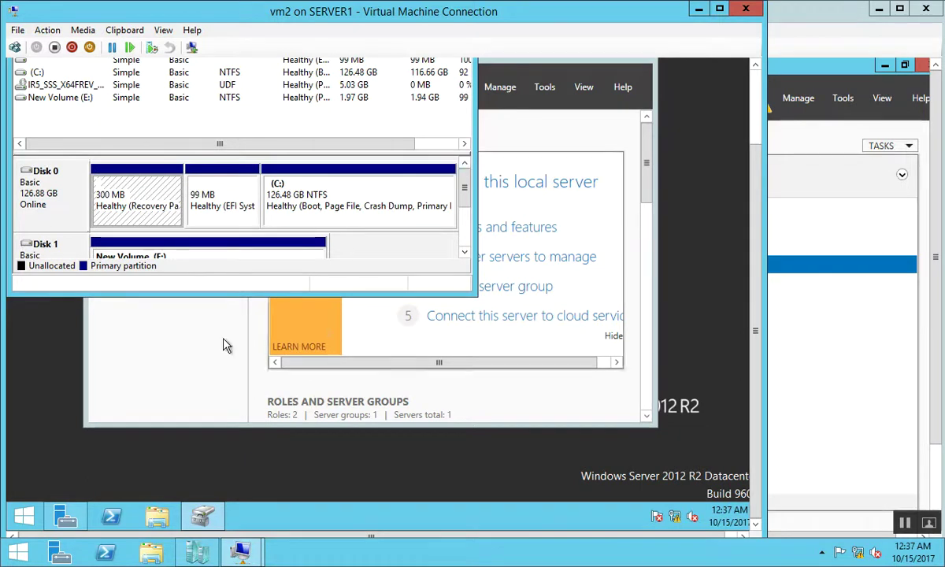
pyautogui.click(196, 318)
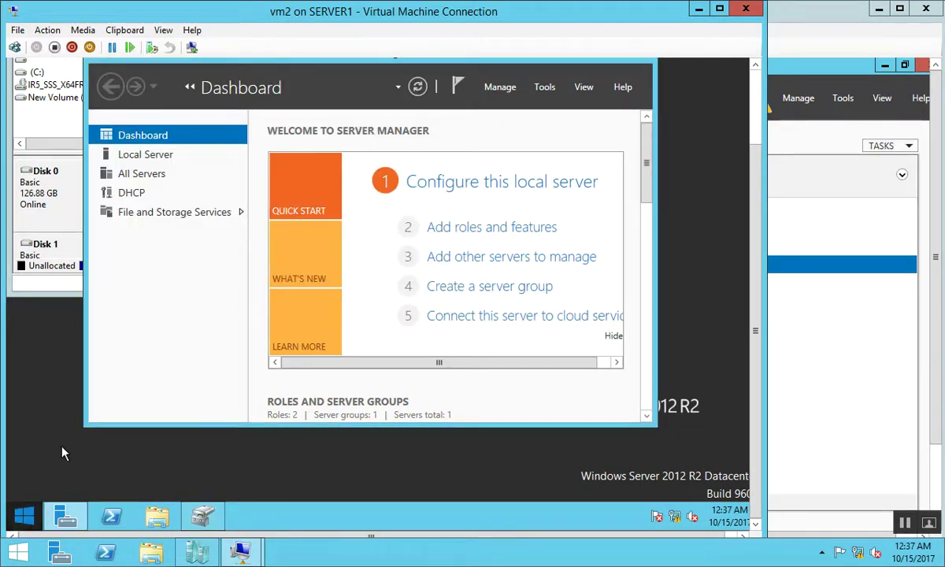
# Quick Connect the iSCSI Initiator on vm2 to target portal 192.168.1.172
pyautogui.press('super')
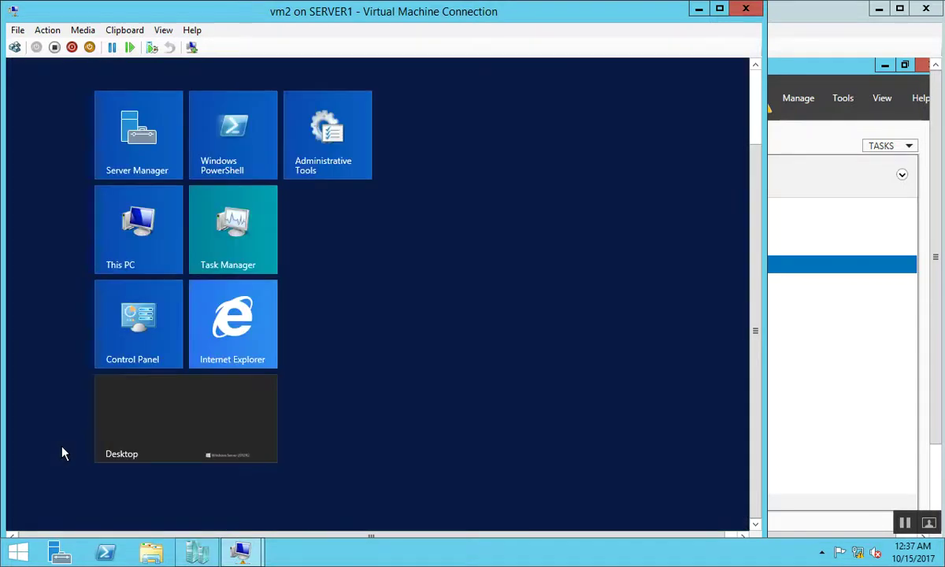
pyautogui.write('iscSI Initiator')
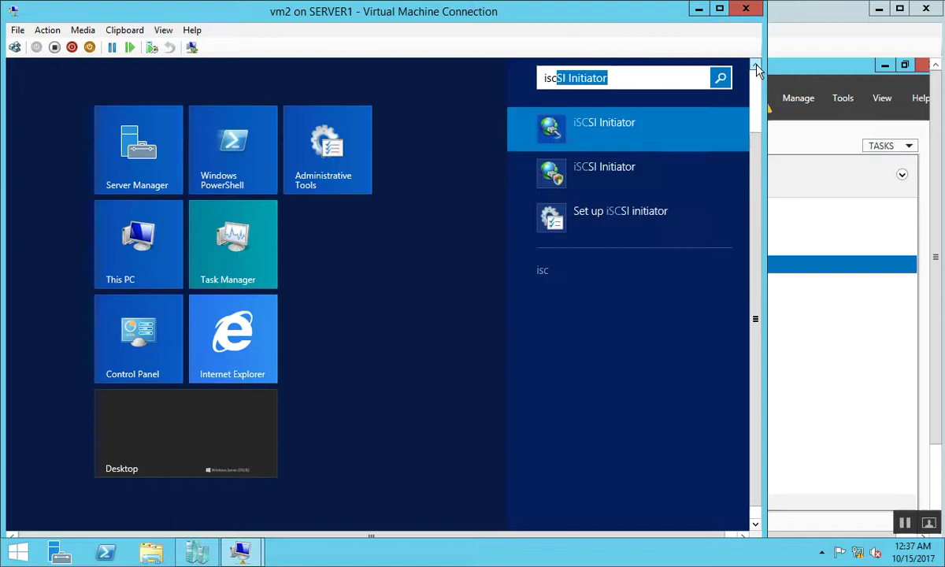
pyautogui.click(609, 141)
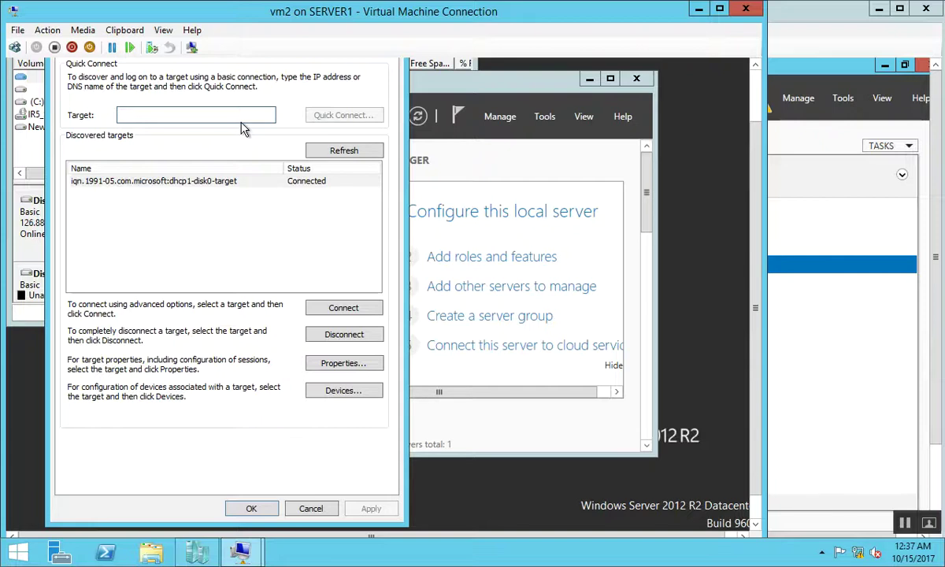
pyautogui.write('192.1')
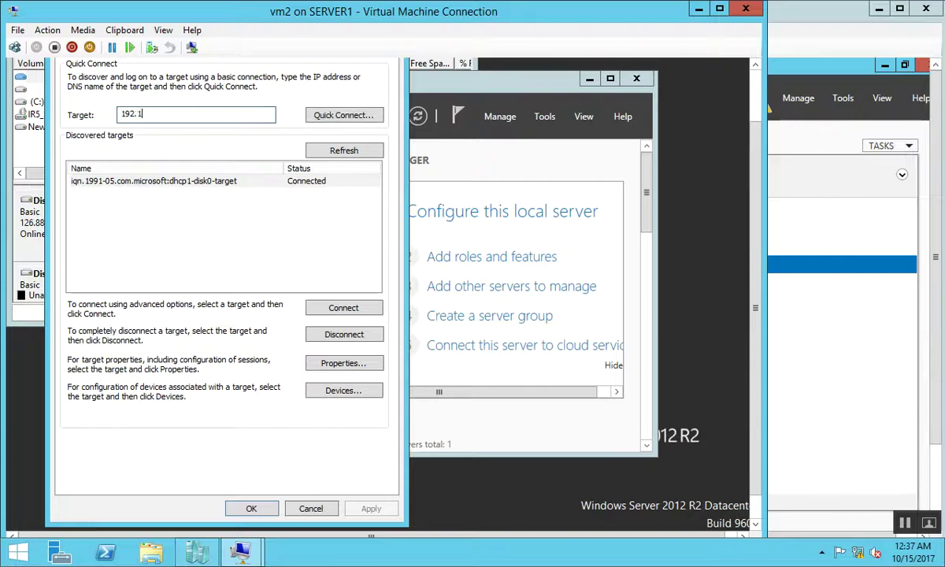
pyautogui.write('68.1.172')
pyautogui.press('Return')
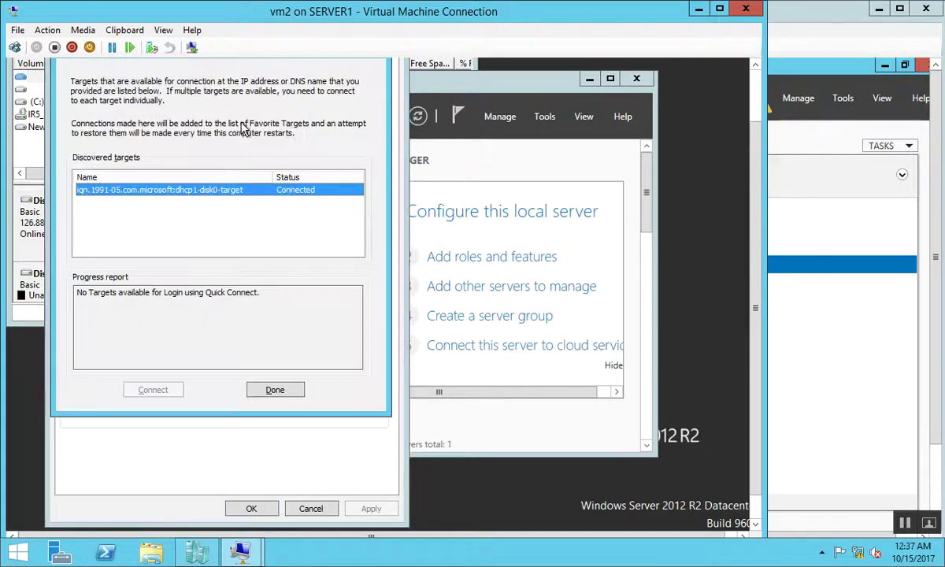
pyautogui.click(272, 390)
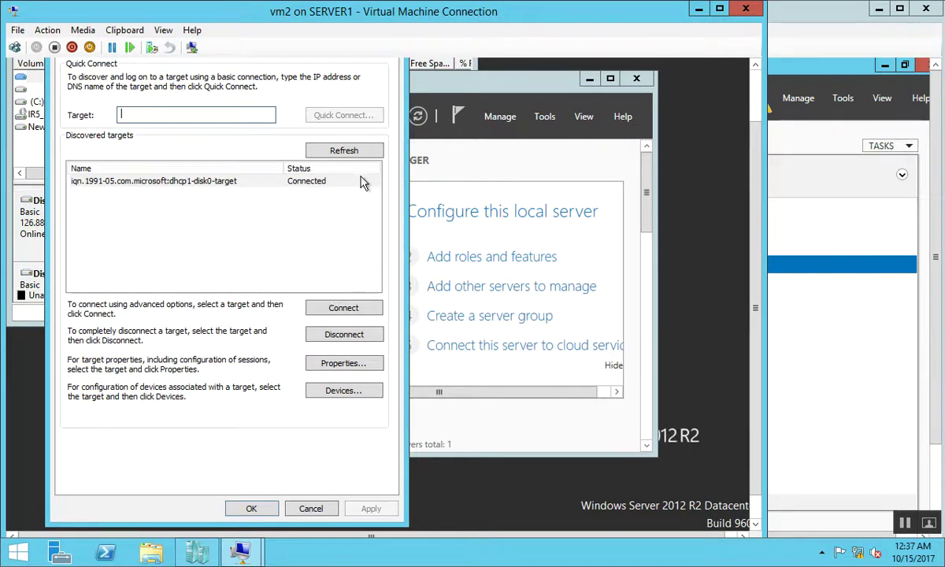
# Show the VM full screen and auto-configure the iSCSI volume list to bind E:\
pyautogui.click(716, 10)
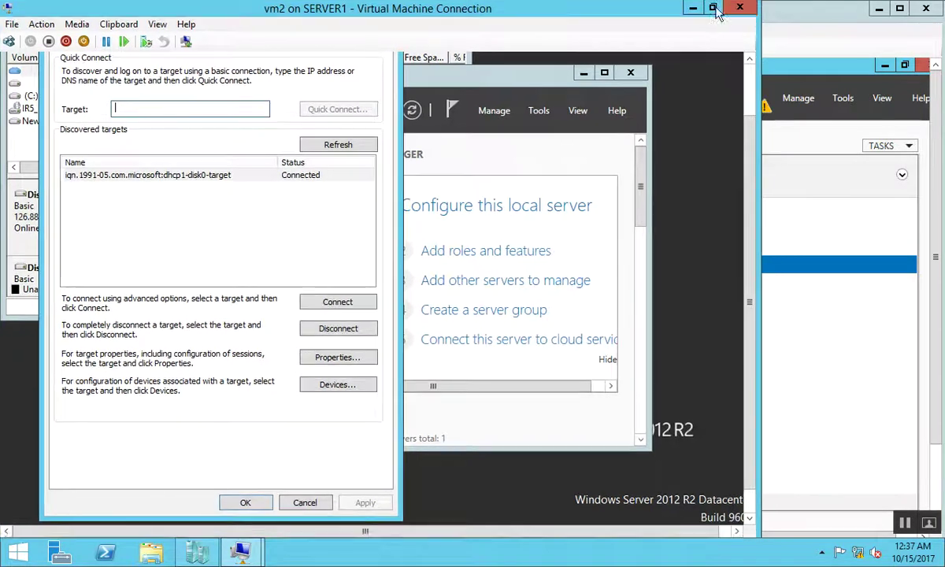
pyautogui.click(147, 29)
pyautogui.click(161, 40)
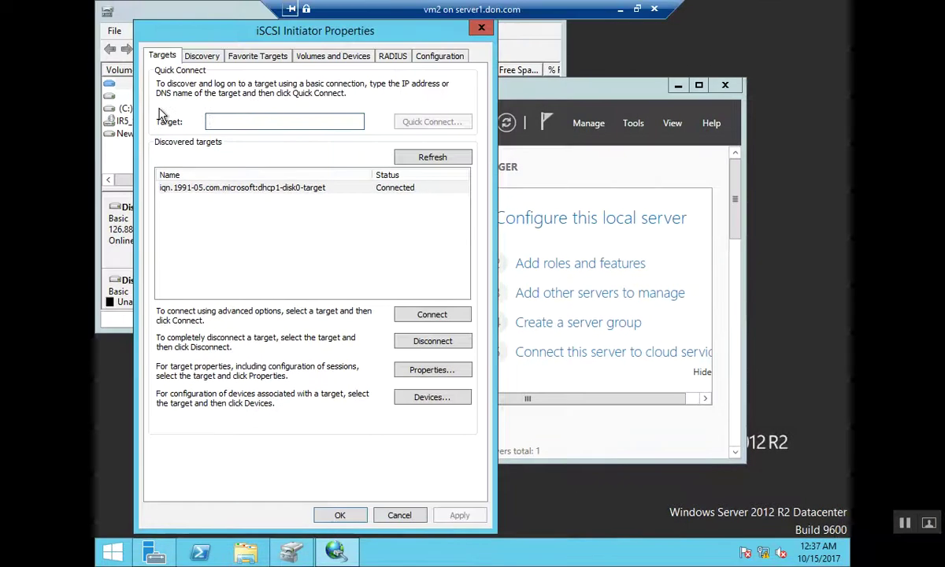
pyautogui.click(297, 57)
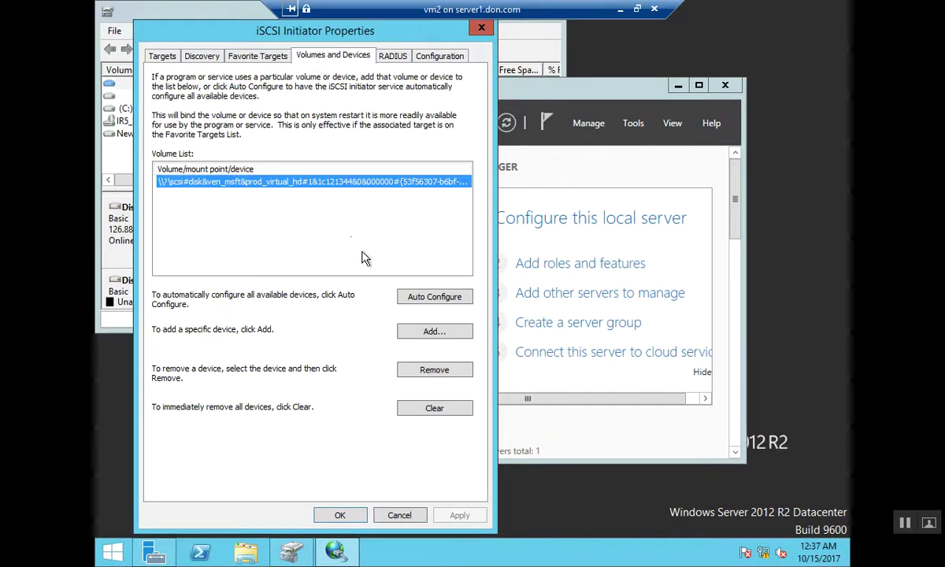
pyautogui.click(433, 298)
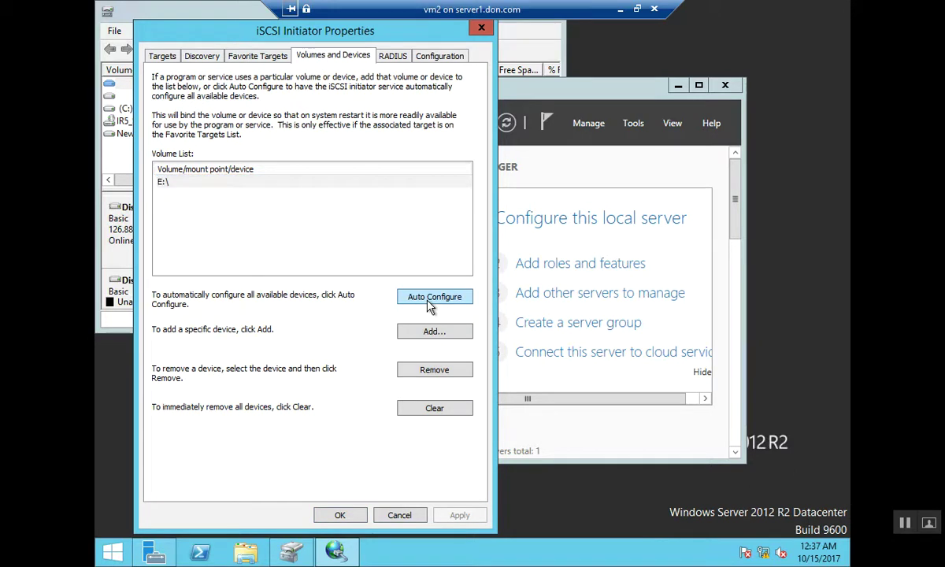
pyautogui.click(340, 518)
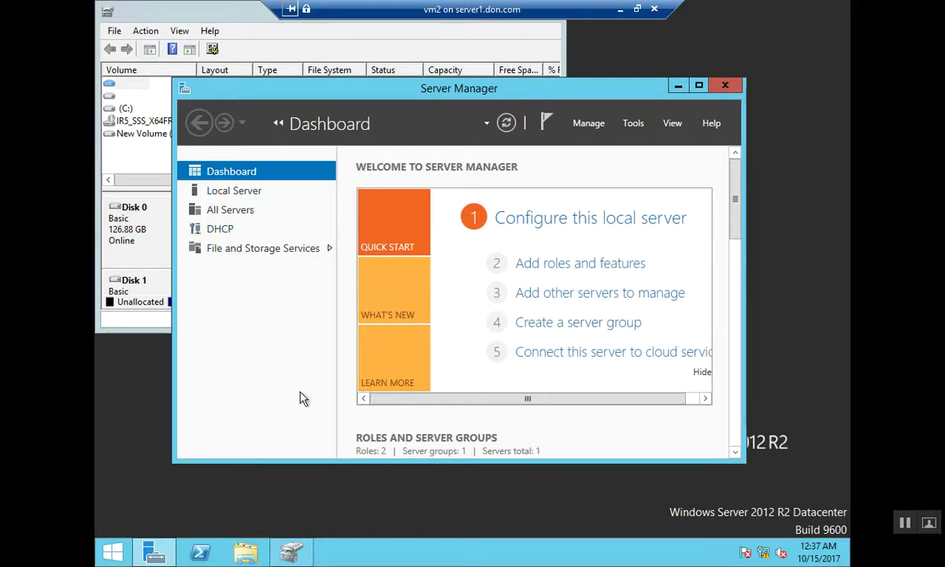
# Maximize Disk Management to review Disk 0, Disk 1 (E:) and the DVD, then exit it
pyautogui.click(635, 125)
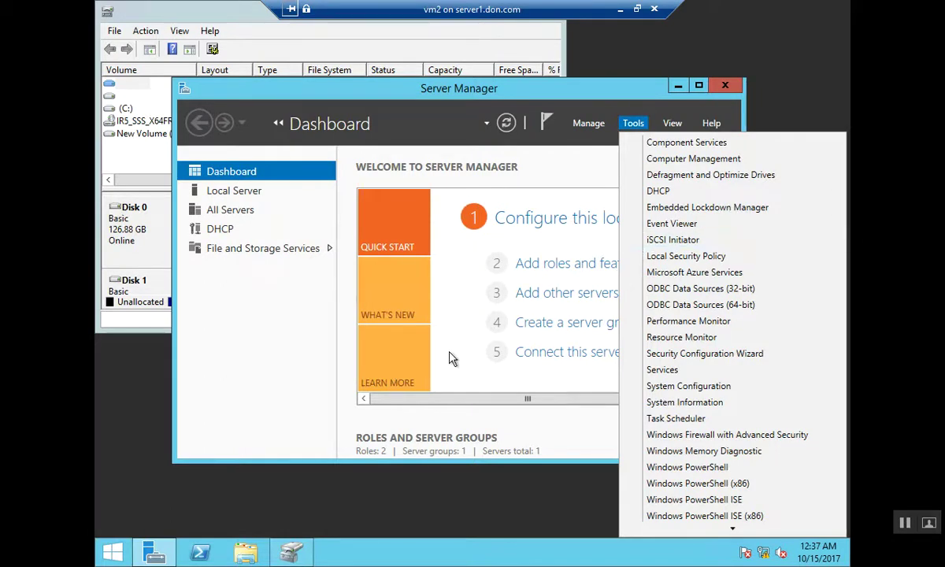
pyautogui.click(291, 552)
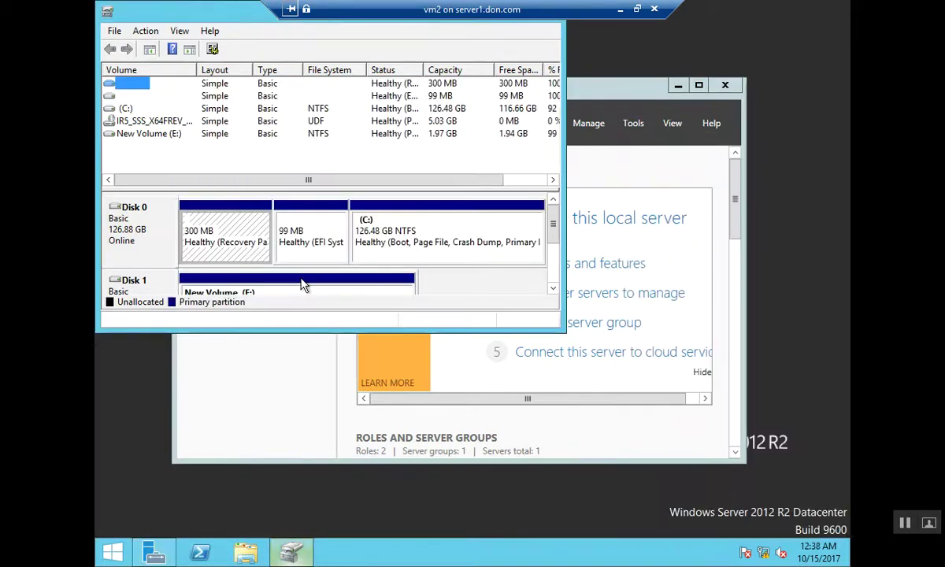
pyautogui.doubleClick(216, 13)
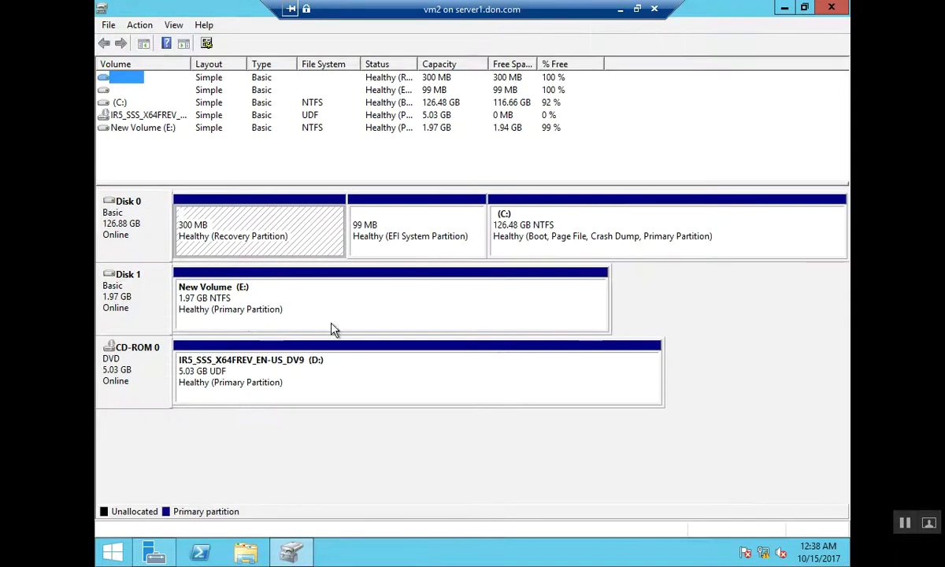
pyautogui.click(685, 317)
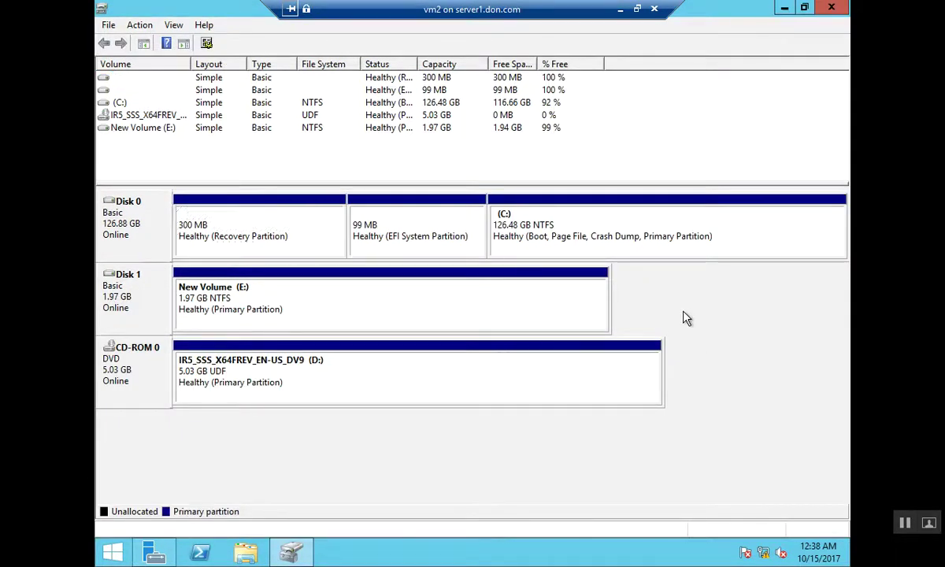
pyautogui.click(112, 25)
pyautogui.click(129, 63)
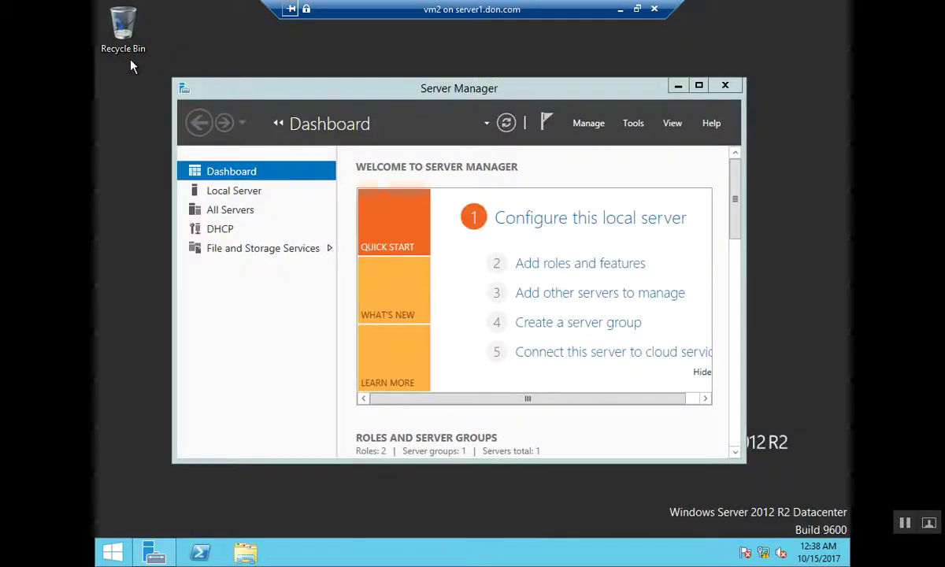
# Reopen iSCSI Initiator and disconnect, then reconnect, the dhcp1-disk0 target
pyautogui.press('super+r')
pyautogui.press('BackSpace')
pyautogui.press('Escape')
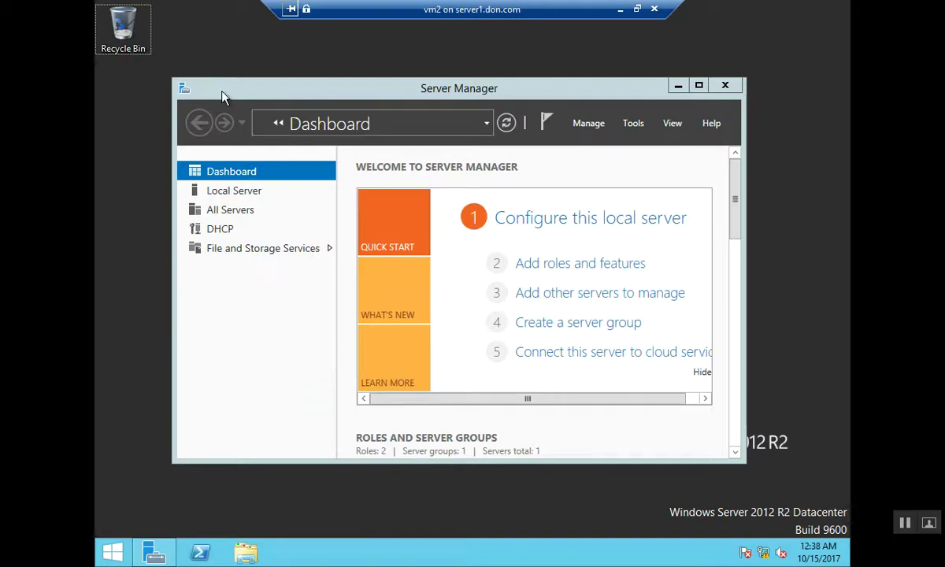
pyautogui.click(635, 123)
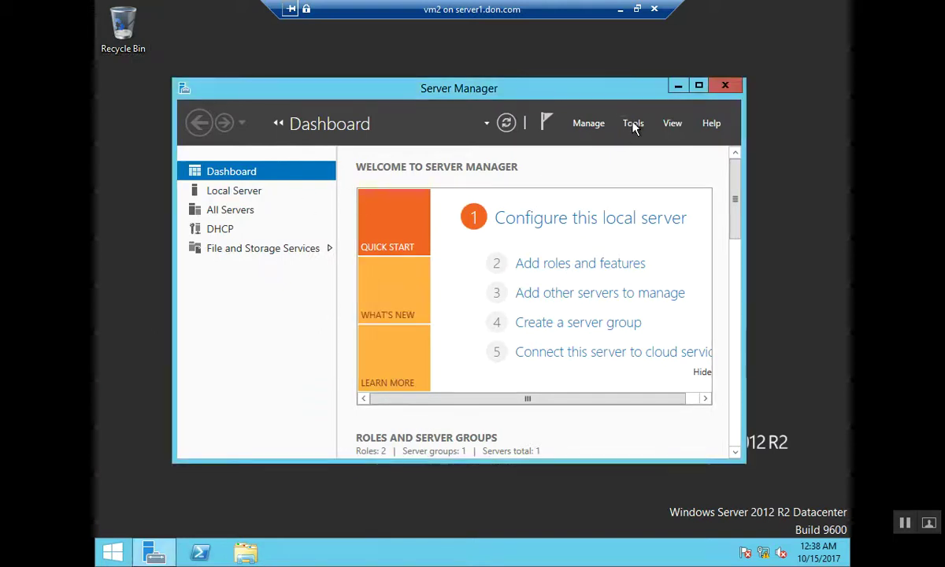
pyautogui.click(634, 123)
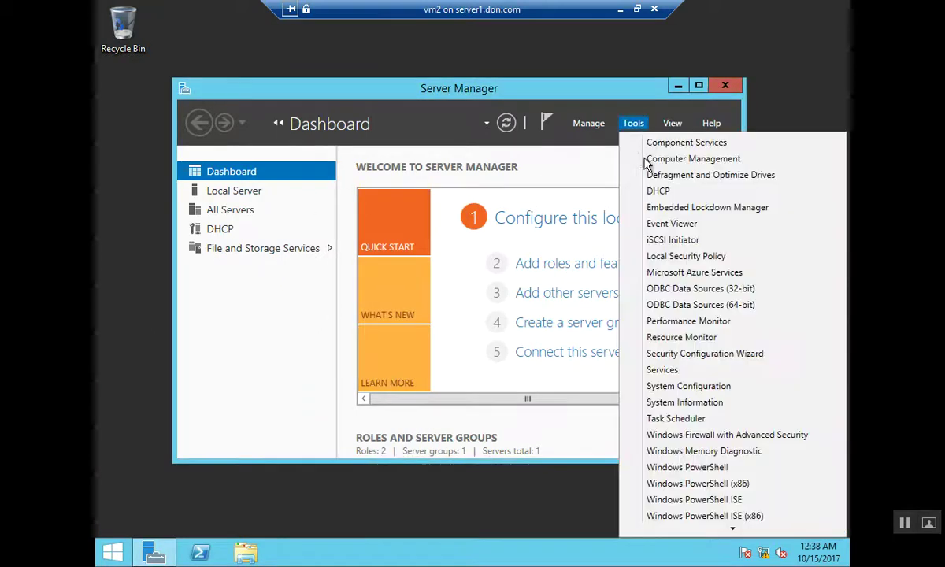
pyautogui.click(674, 239)
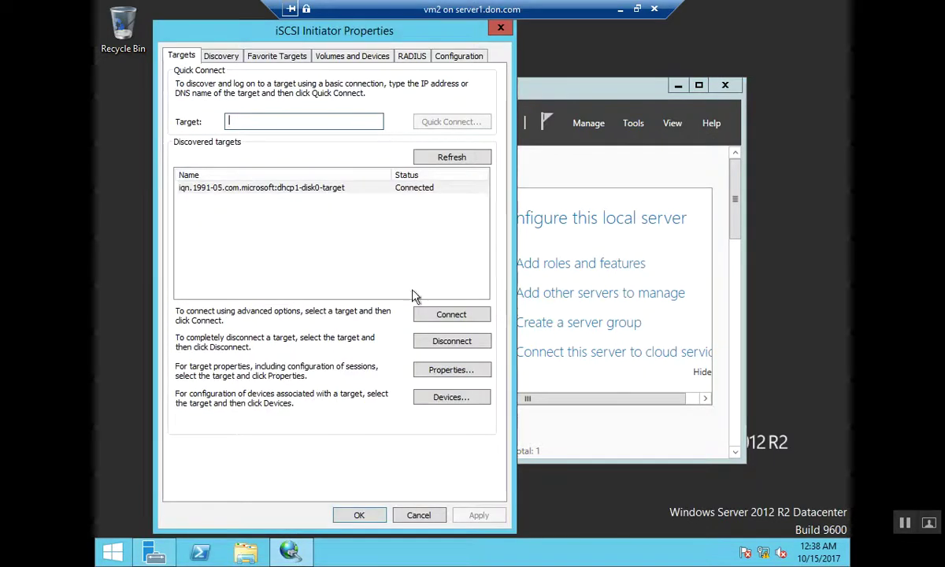
pyautogui.click(451, 341)
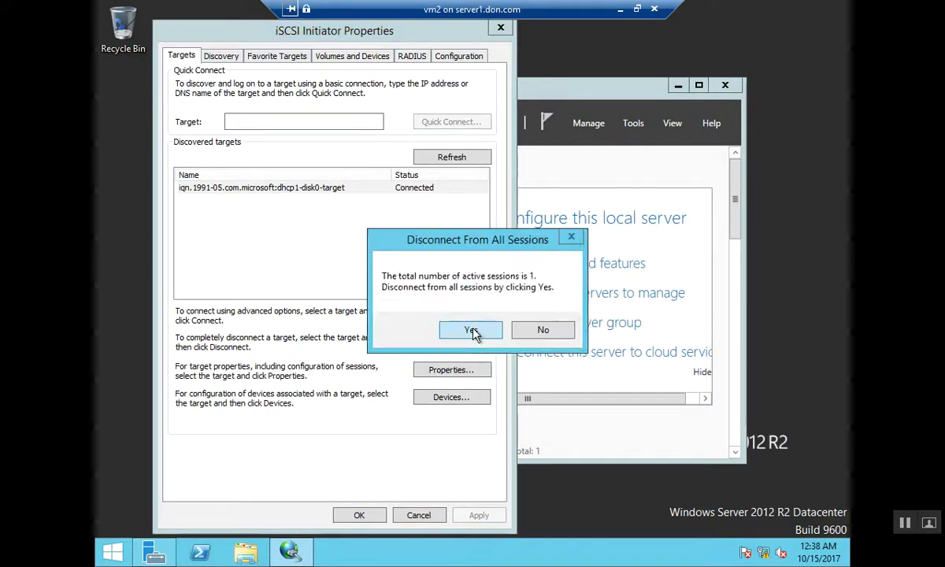
pyautogui.click(473, 332)
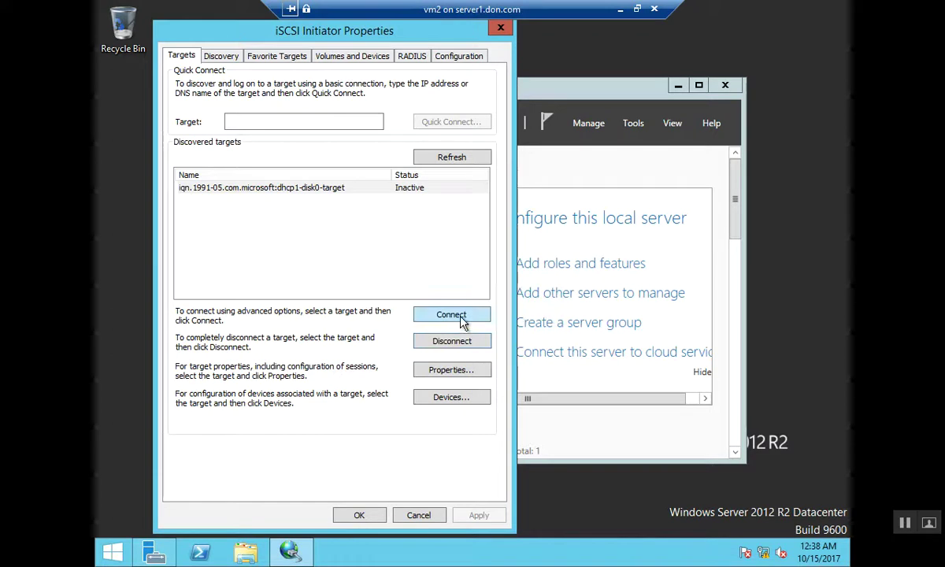
pyautogui.click(463, 321)
pyautogui.click(377, 189)
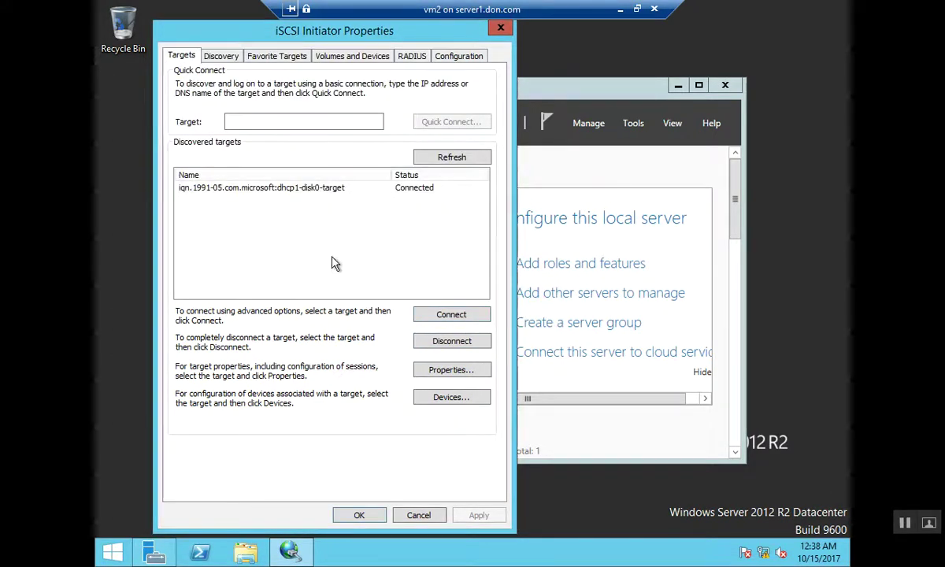
# Check Discovery and Favorite Targets, then auto-configure Volumes and Devices to bind the new disk
pyautogui.click(233, 57)
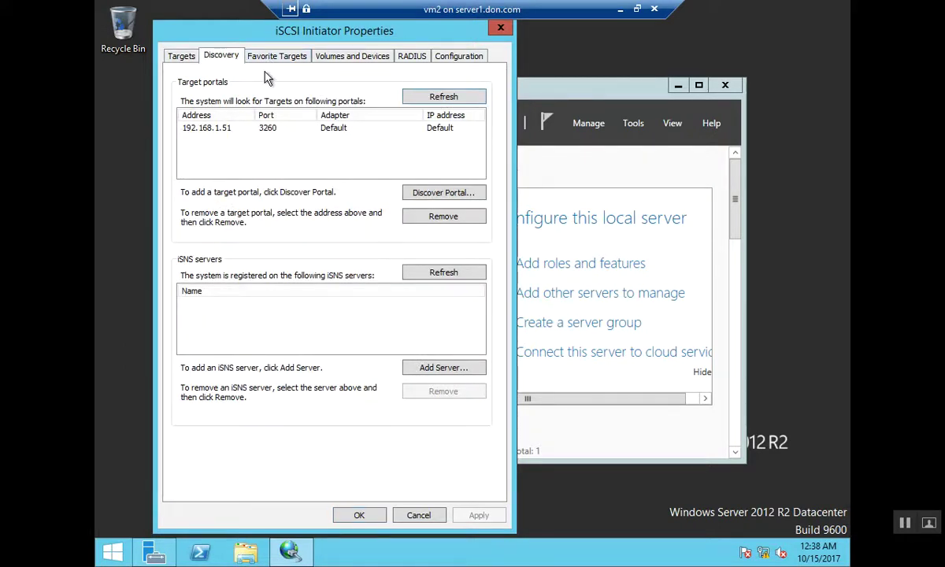
pyautogui.click(277, 56)
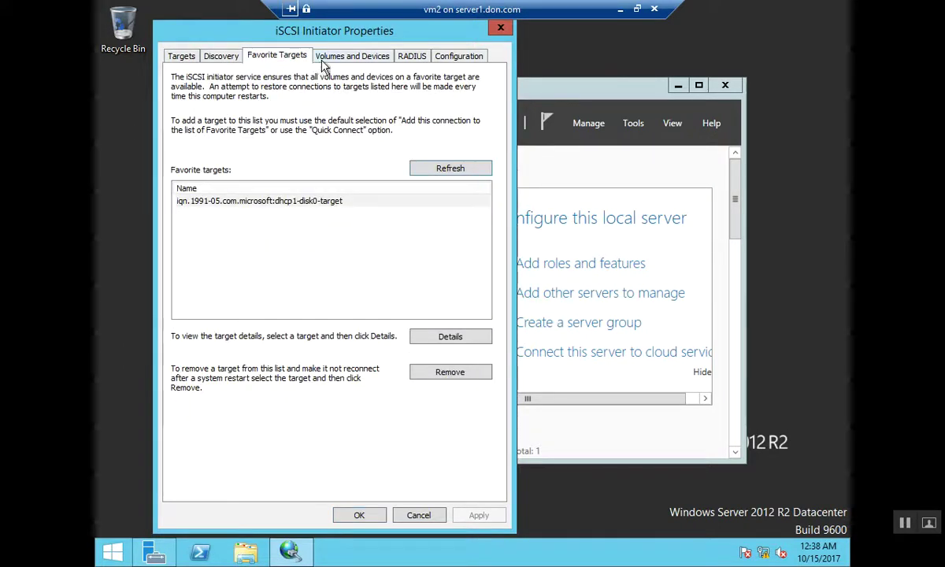
pyautogui.click(322, 60)
pyautogui.click(264, 58)
pyautogui.click(352, 56)
pyautogui.click(455, 297)
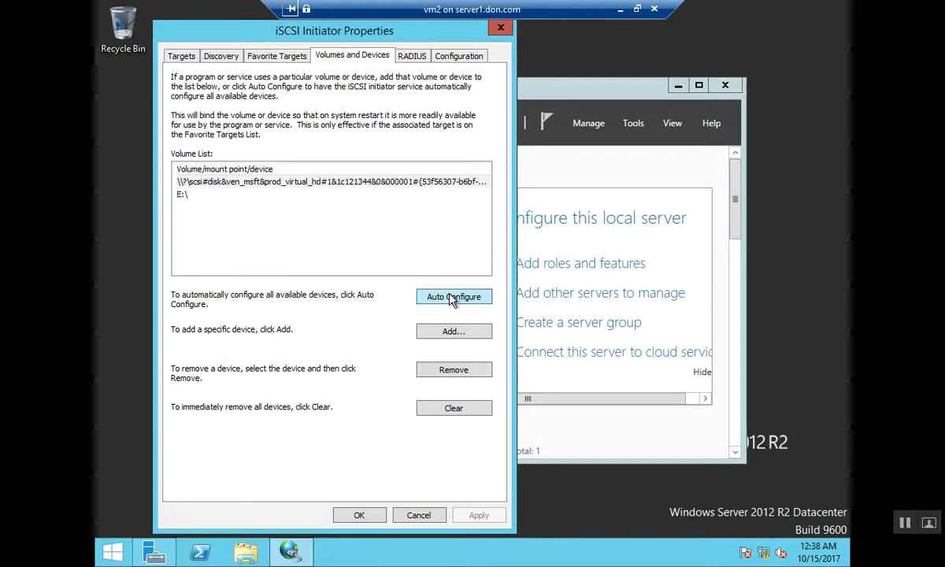
pyautogui.click(359, 515)
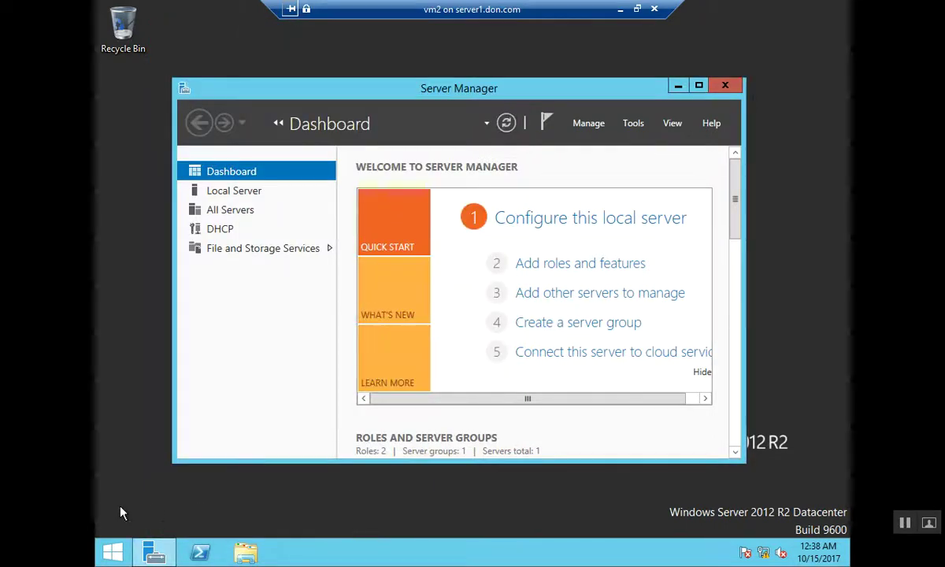
# Open Disk Management, bring Disk 2 online and initialize it as GPT
pyautogui.click(112, 556)
pyautogui.rightClick(112, 556)
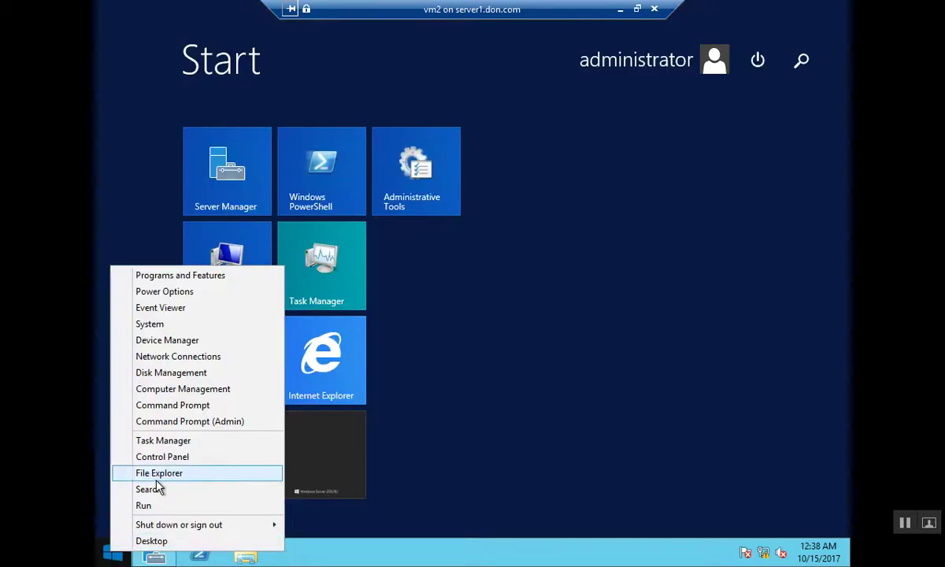
pyautogui.click(226, 375)
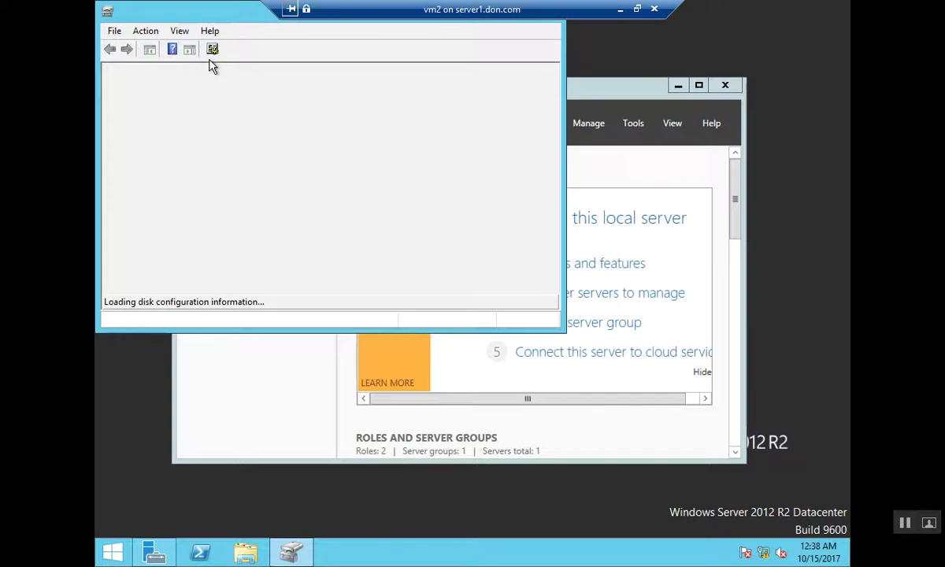
pyautogui.doubleClick(221, 19)
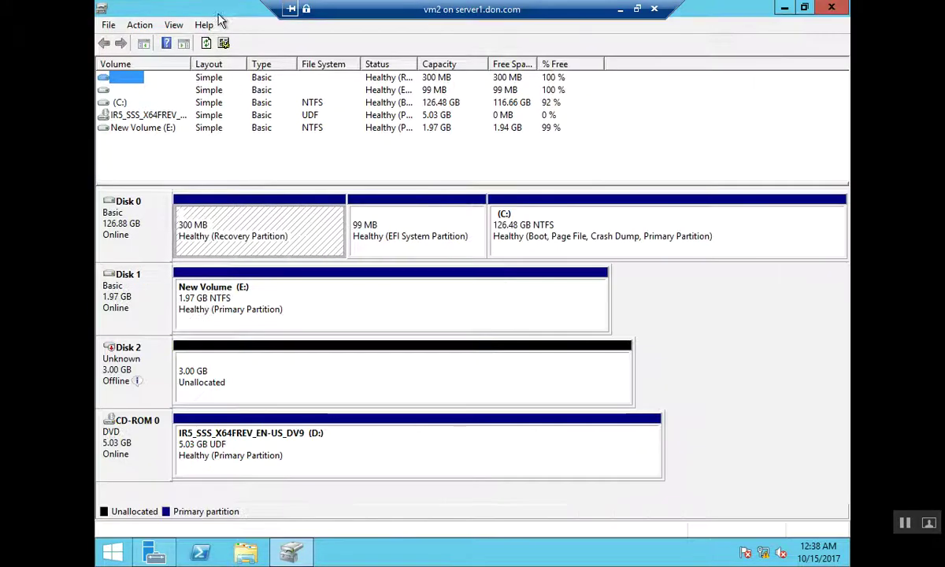
pyautogui.rightClick(124, 364)
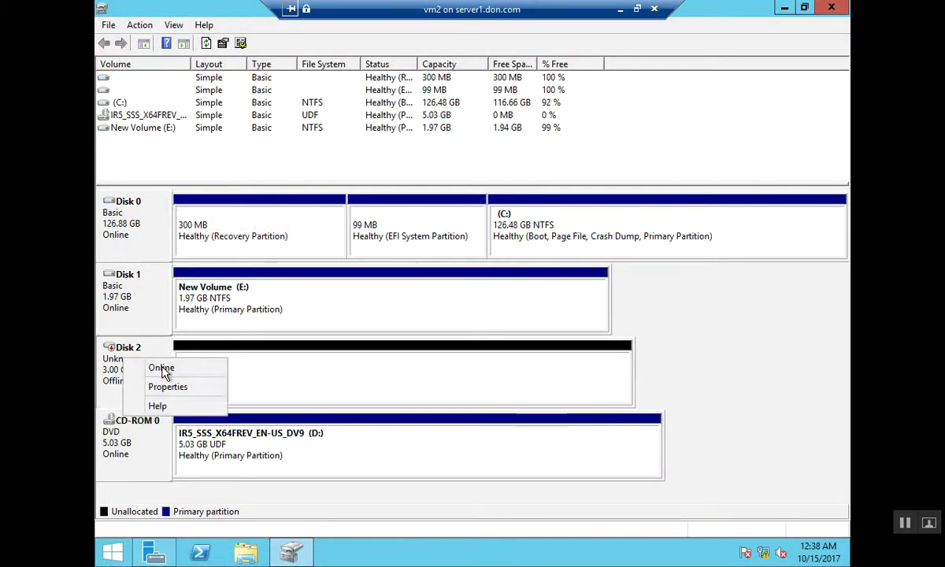
pyautogui.click(160, 367)
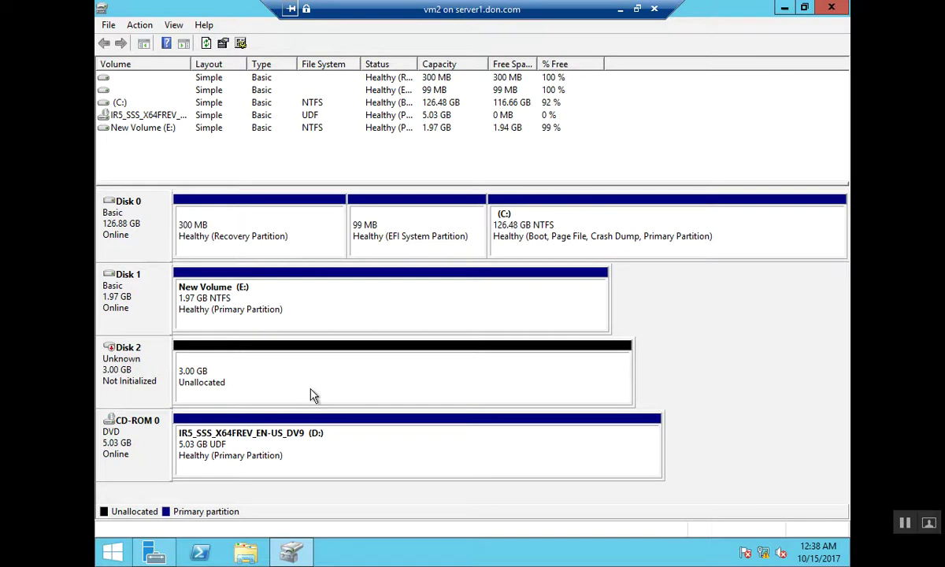
pyautogui.rightClick(142, 359)
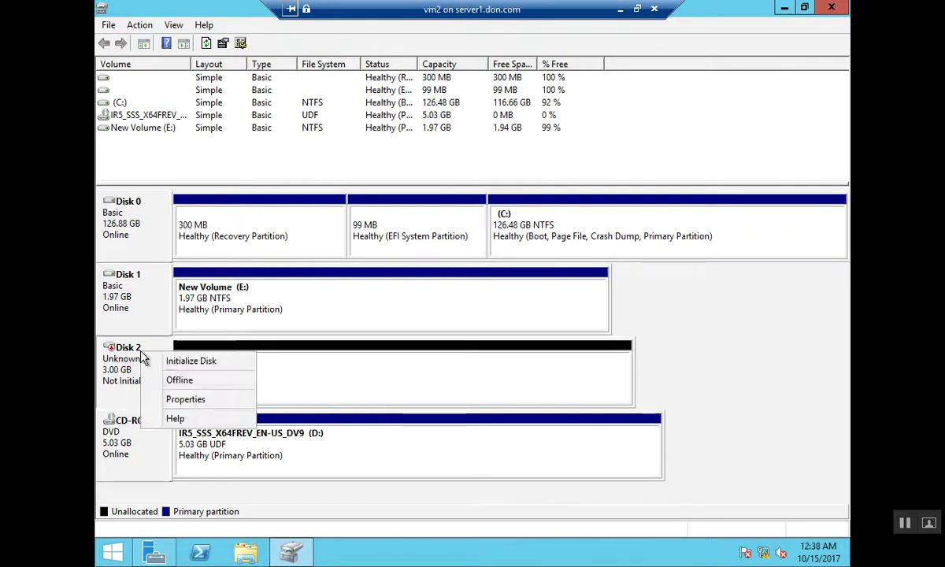
pyautogui.click(167, 362)
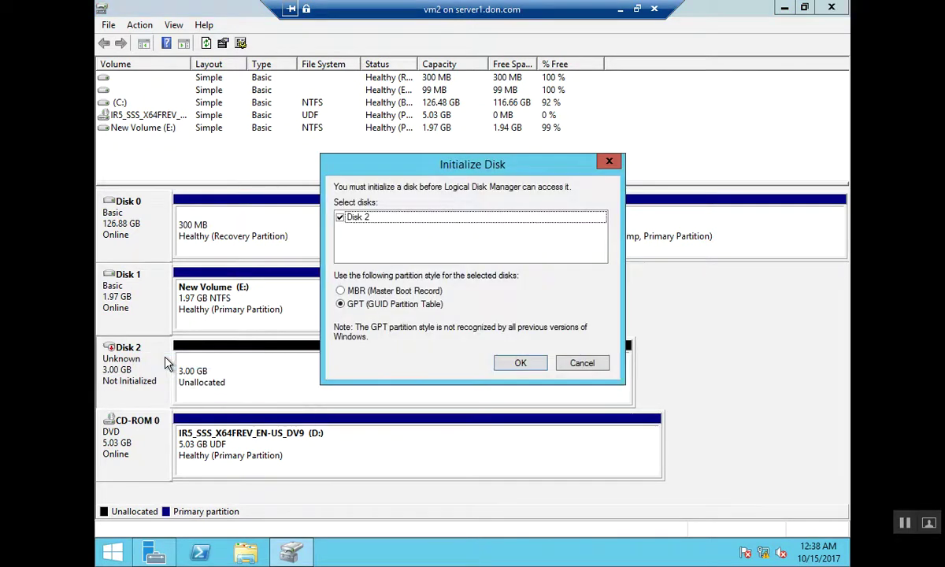
pyautogui.press('Return')
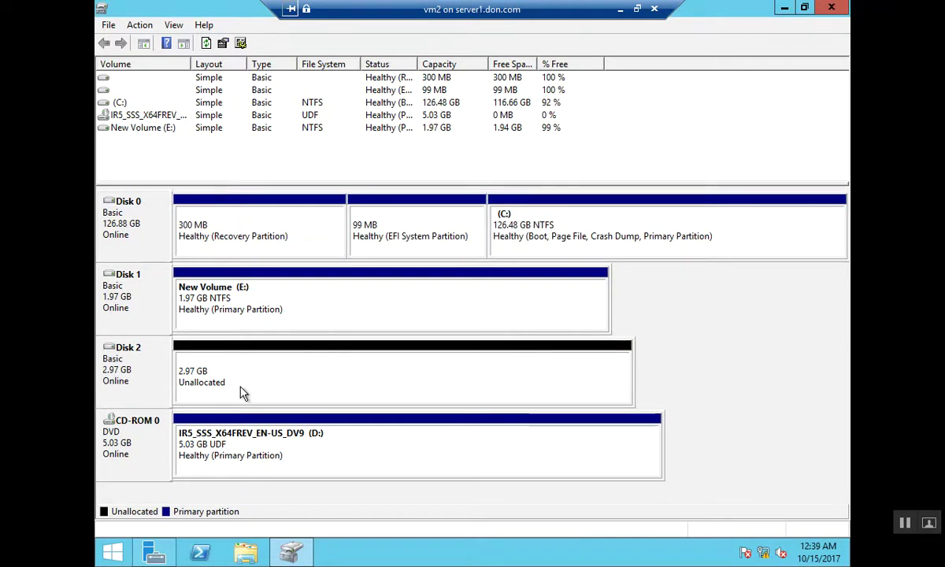
# Create a 2.97 GB NTFS simple volume, New Volume (F:), on Disk 2's unallocated space
pyautogui.click(242, 389)
pyautogui.rightClick(242, 389)
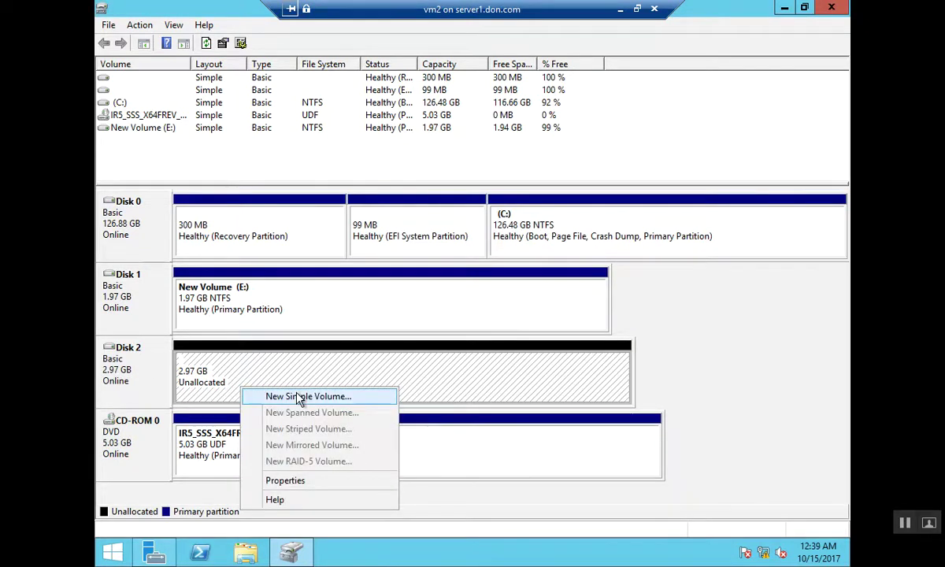
pyautogui.click(298, 396)
pyautogui.press('Return')
pyautogui.press('Return')
pyautogui.press('Return')
pyautogui.press('Return')
pyautogui.press('Return')
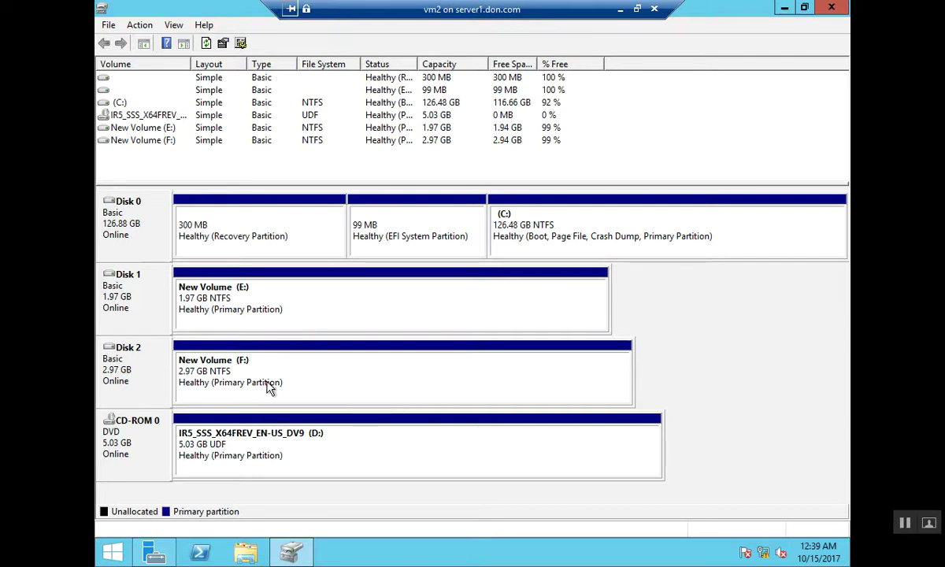
pyautogui.rightClick(268, 387)
# Create a folder named 'sadas' on New Volume (F:) and close the window
pyautogui.click(349, 211)
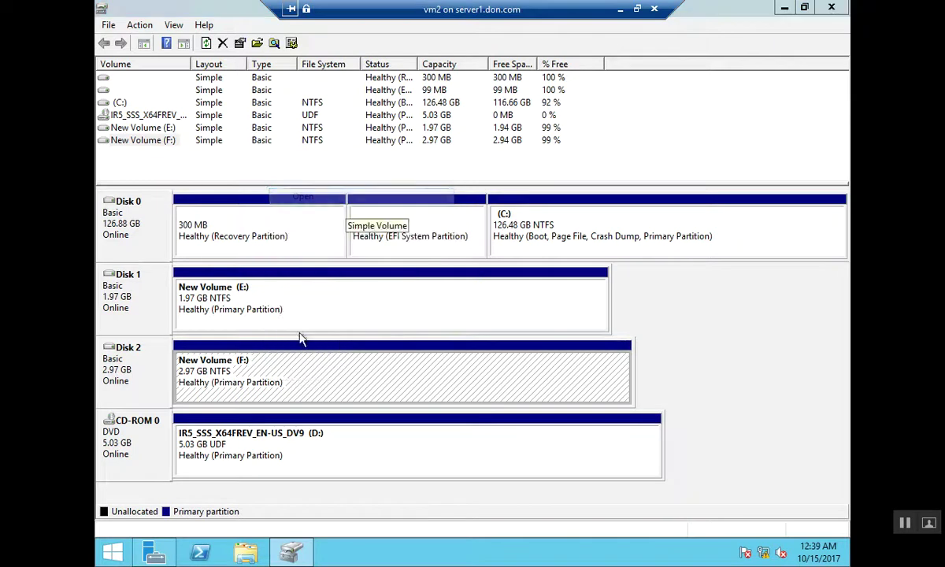
pyautogui.rightClick(406, 286)
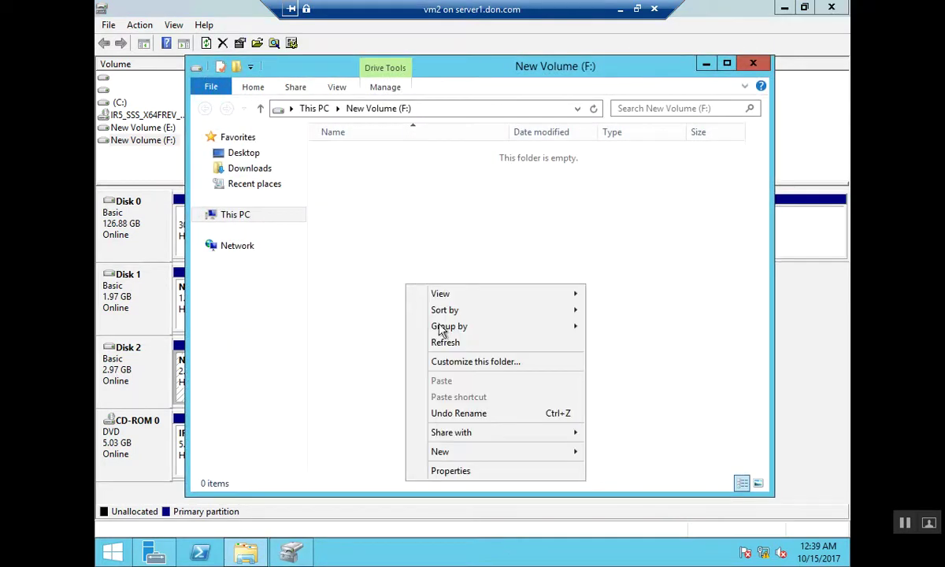
pyautogui.moveTo(552, 456)
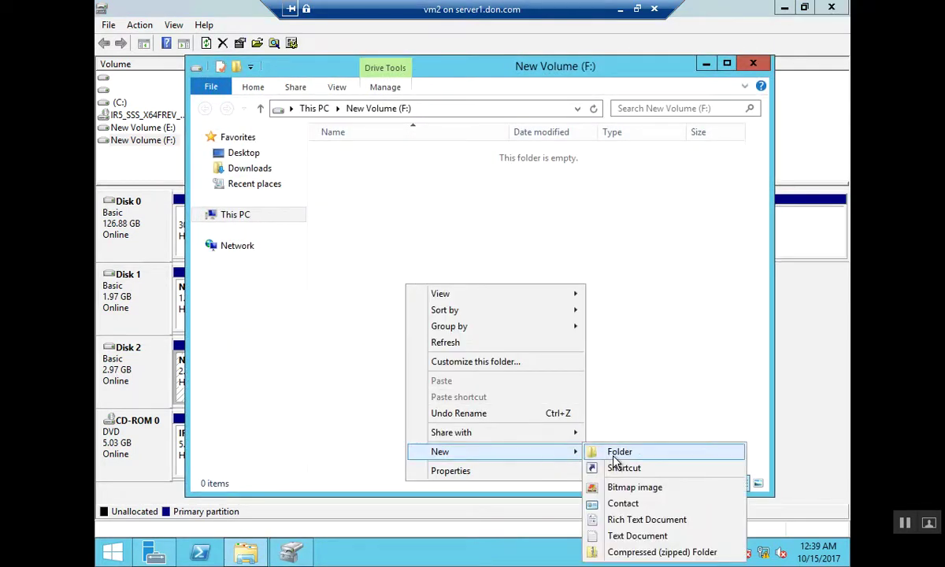
pyautogui.click(598, 453)
pyautogui.write('sadas')
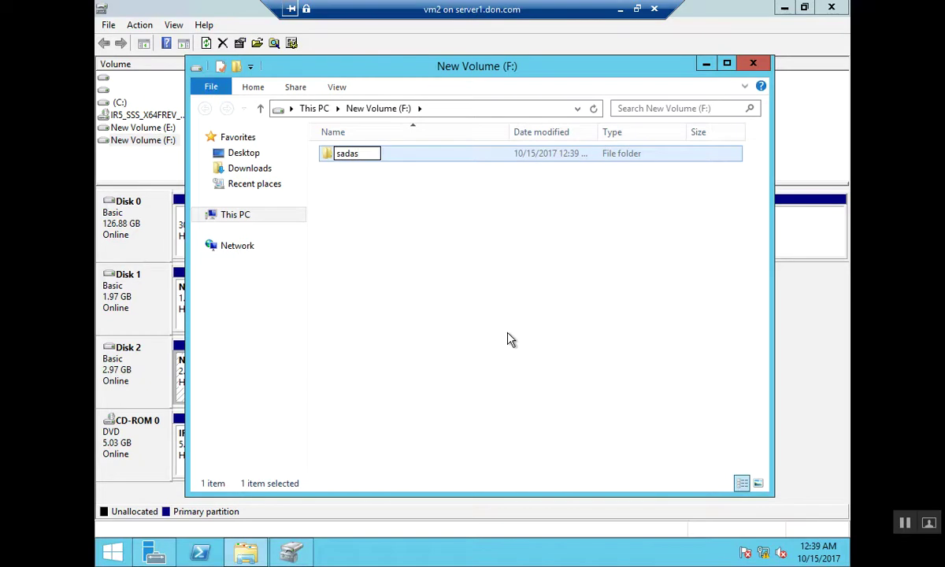
pyautogui.click(507, 340)
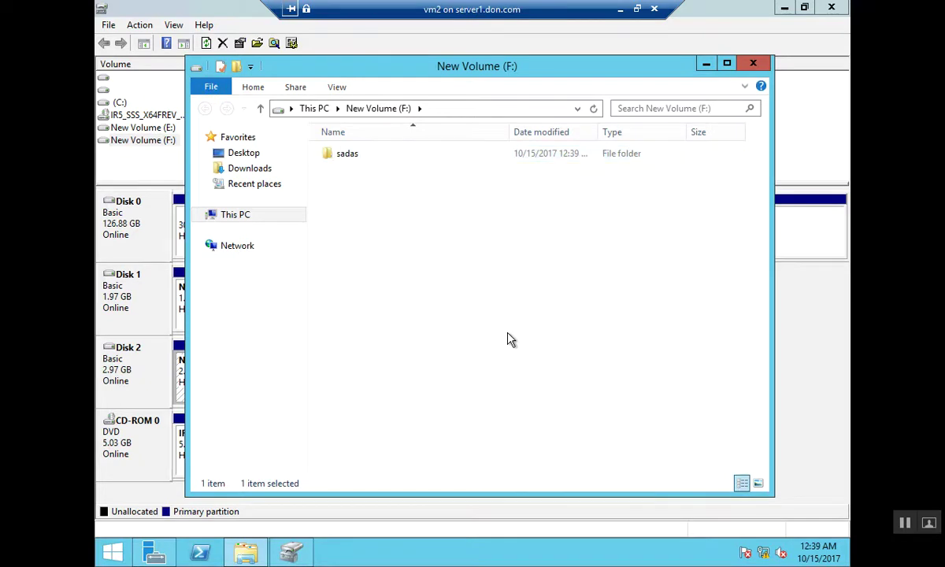
pyautogui.click(754, 64)
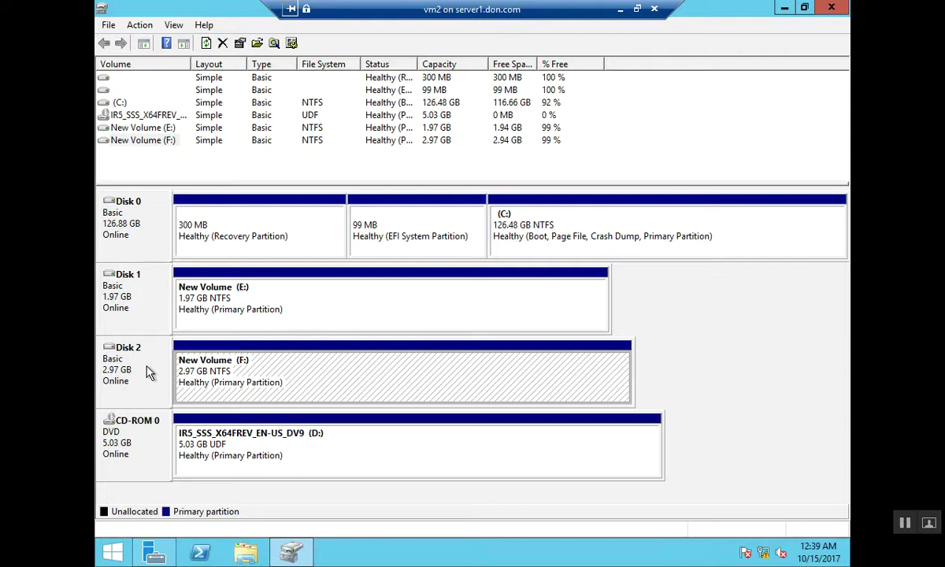
# Close Disk Management and disconnect the dhcp1-disk0 target in iSCSI Initiator
pyautogui.click(149, 373)
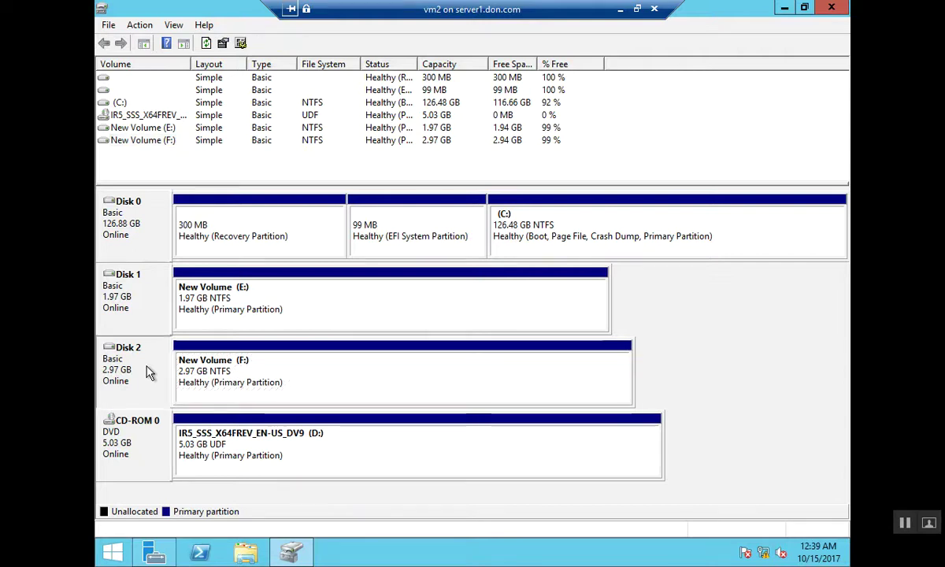
pyautogui.click(833, 9)
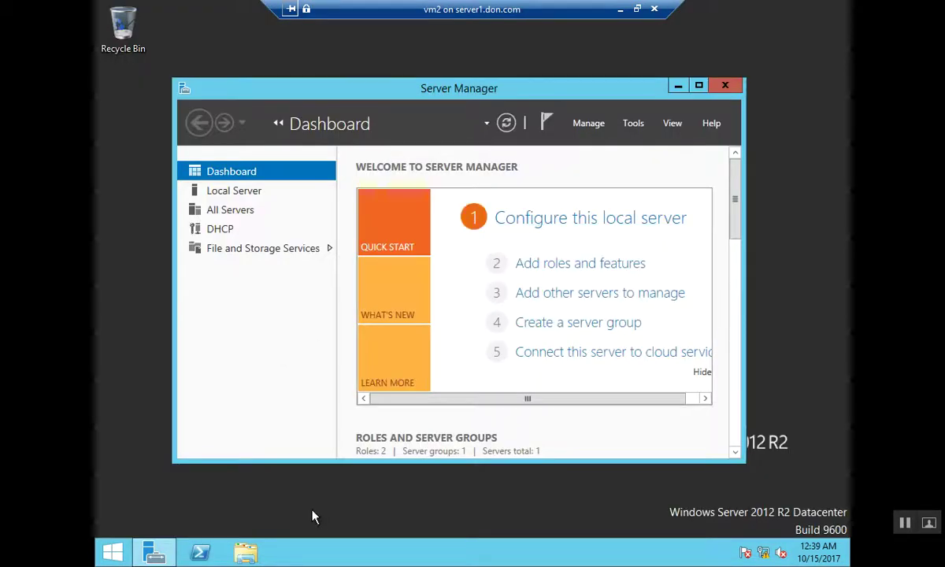
pyautogui.click(633, 123)
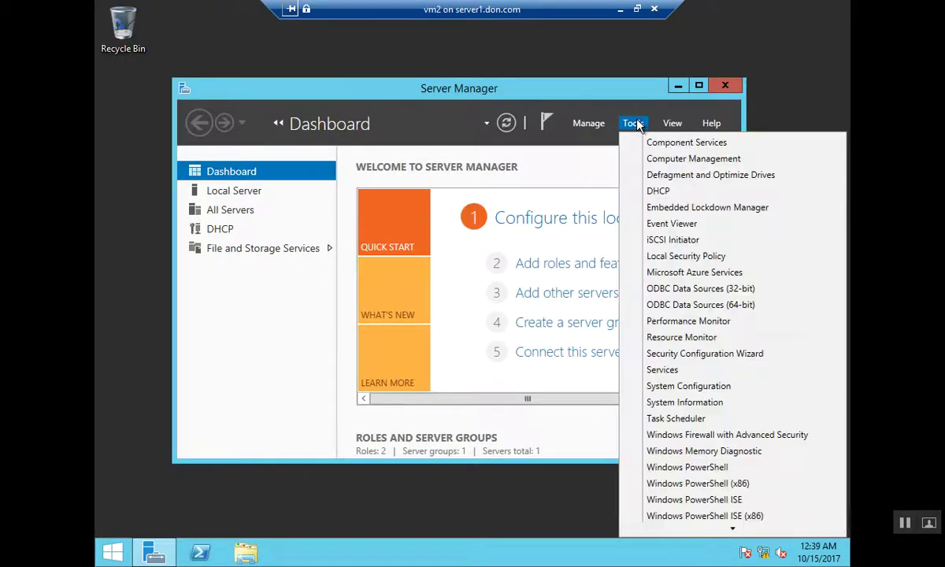
pyautogui.click(655, 240)
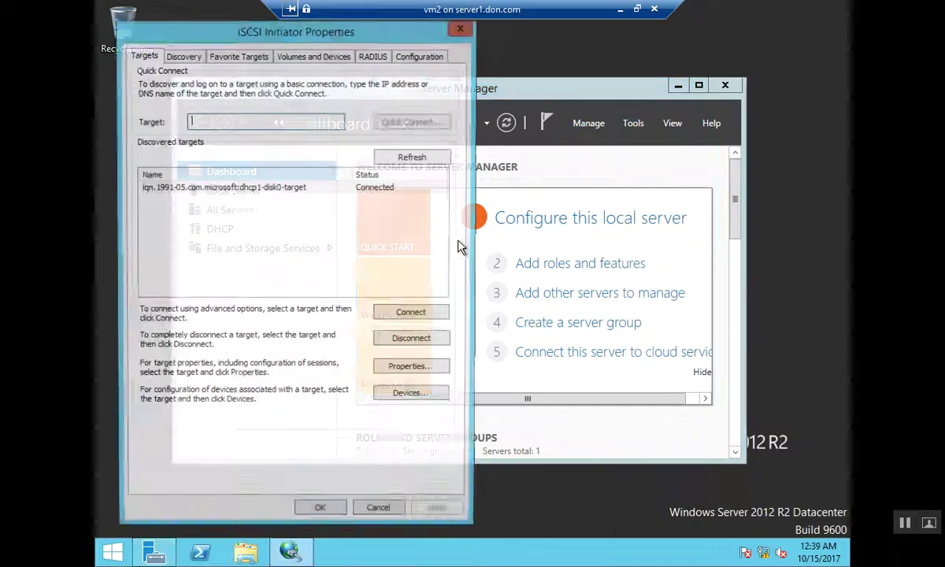
pyautogui.click(404, 341)
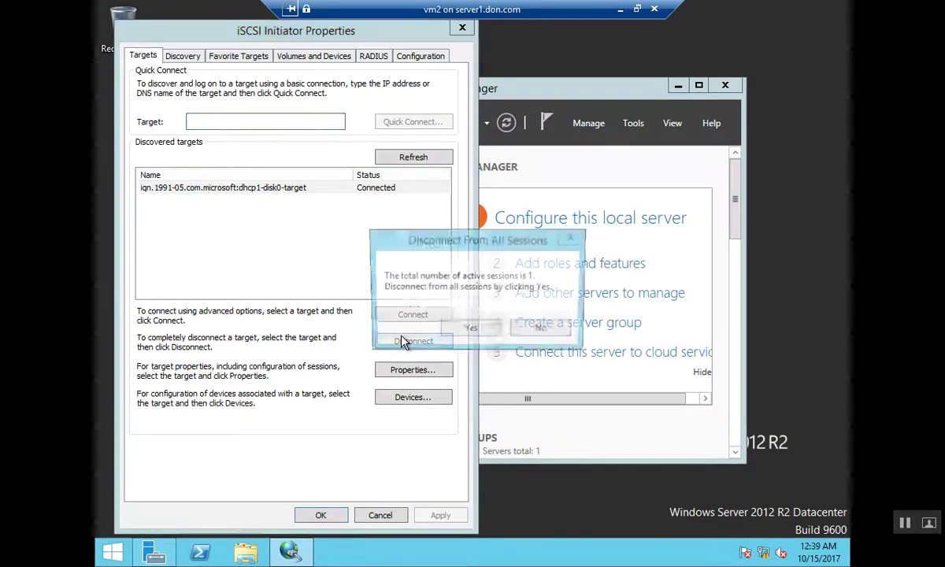
pyautogui.click(471, 330)
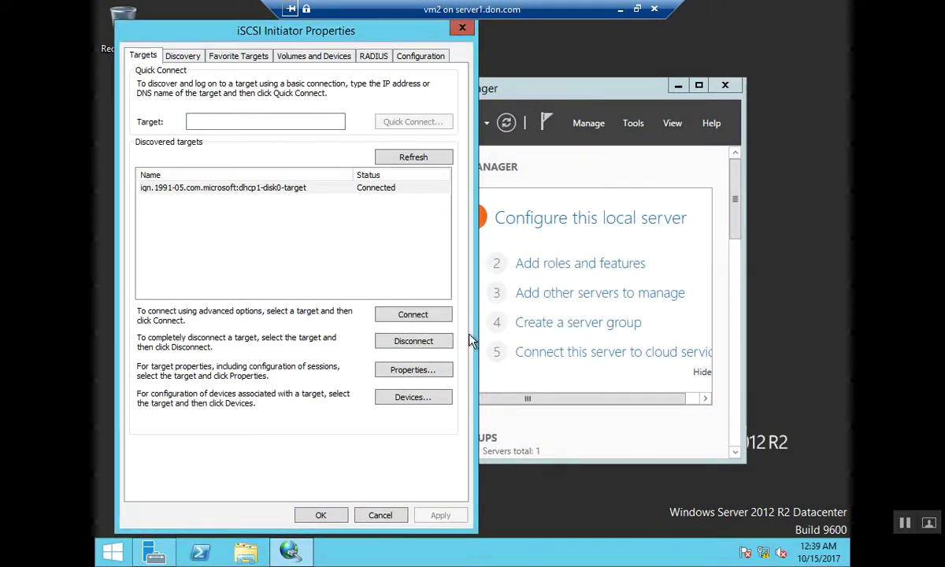
pyautogui.click(318, 515)
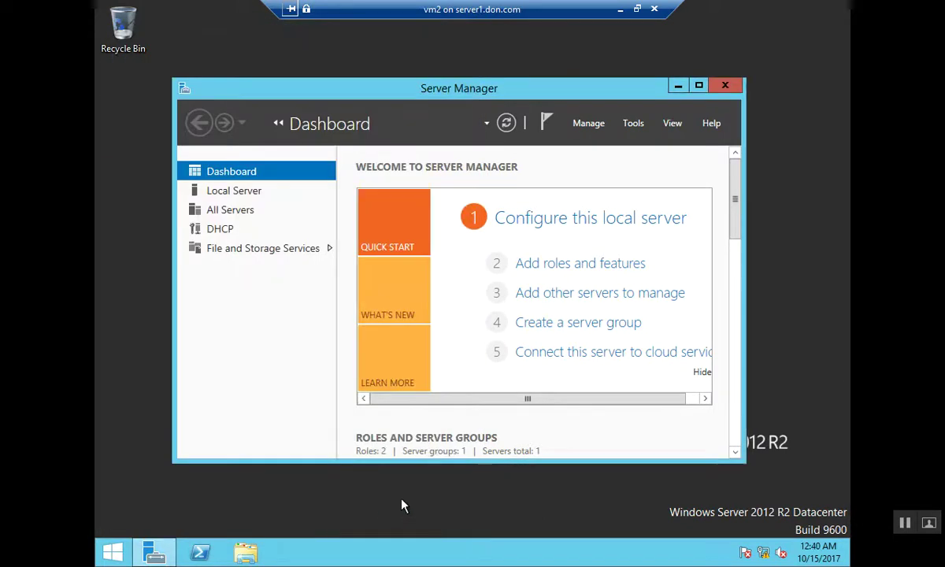
# Confirm This PC lists only C: and D:, then restore the VM connection window
pyautogui.press('super+e')
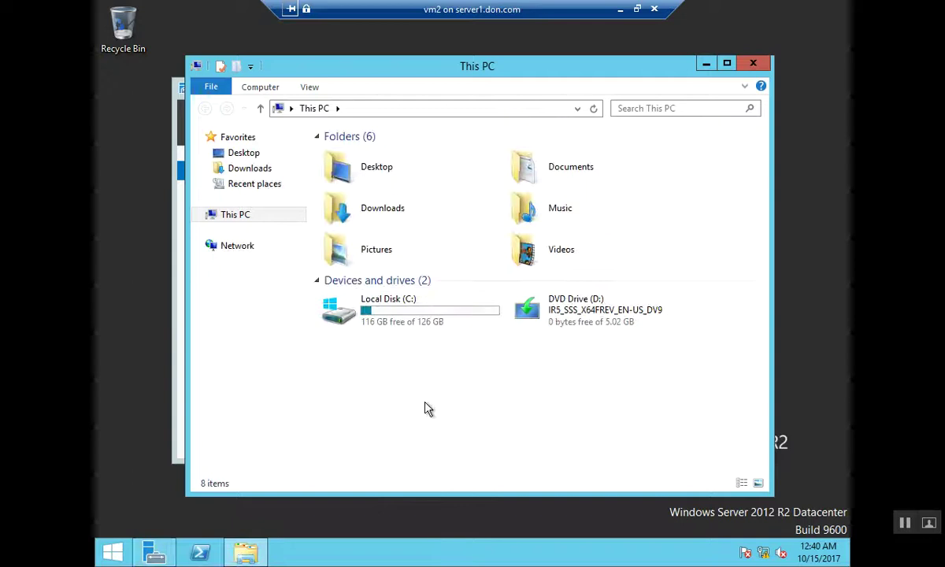
pyautogui.click(751, 63)
pyautogui.click(636, 11)
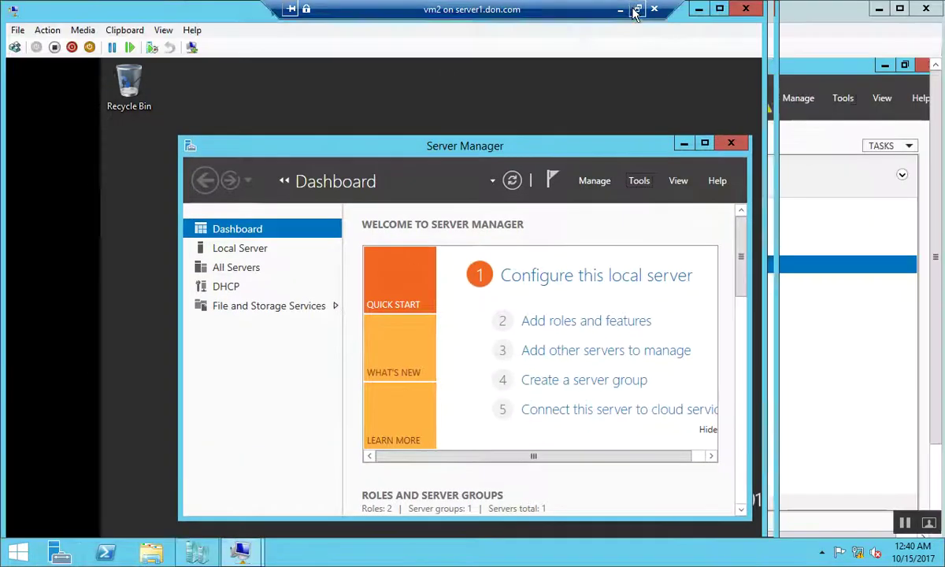
pyautogui.click(236, 551)
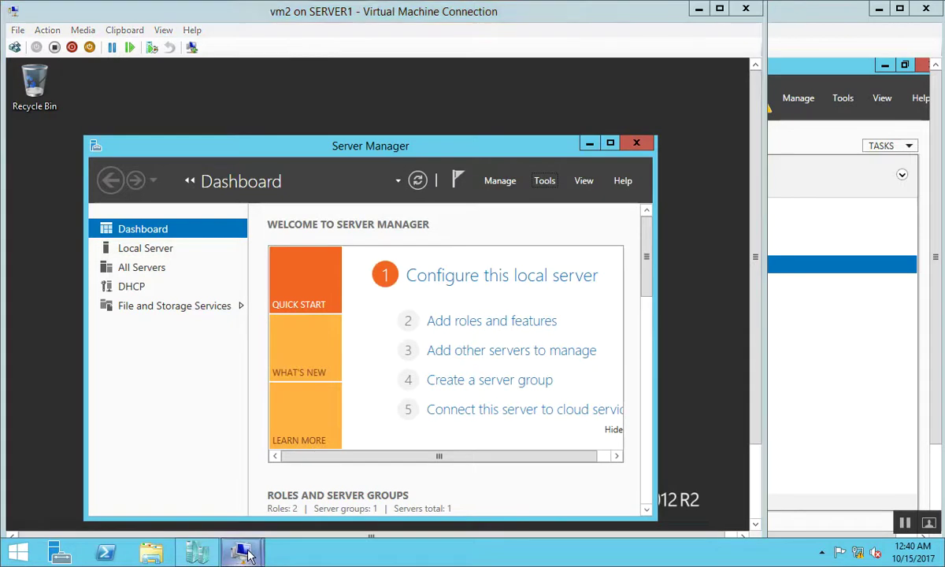
# On vm1, refresh the iSCSI virtual disk list and delete the disk0 target
pyautogui.click(171, 440)
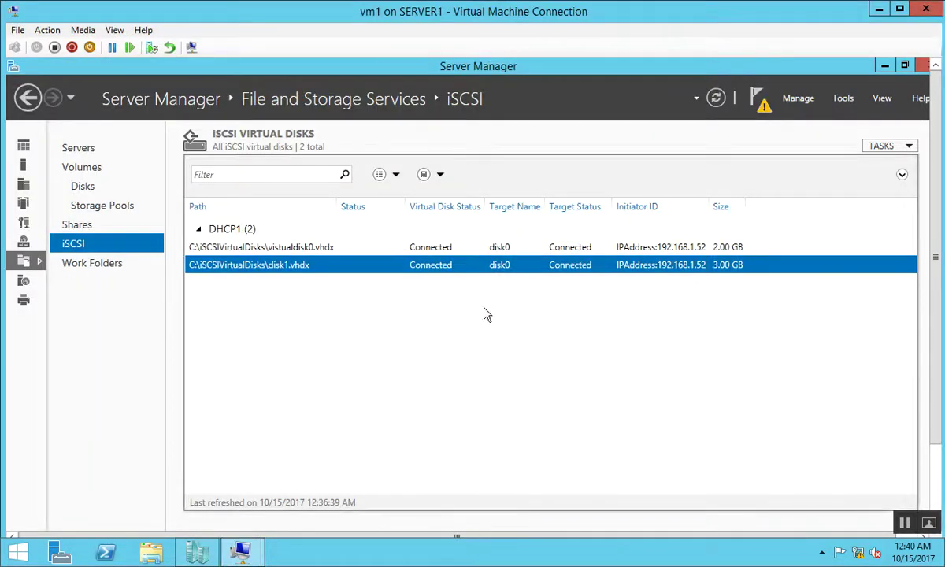
pyautogui.rightClick(432, 339)
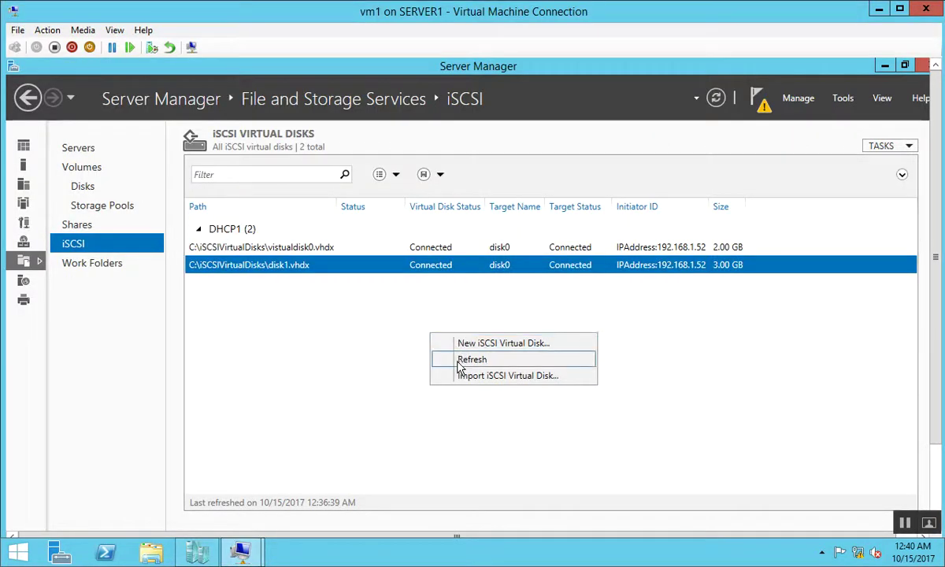
pyautogui.click(460, 360)
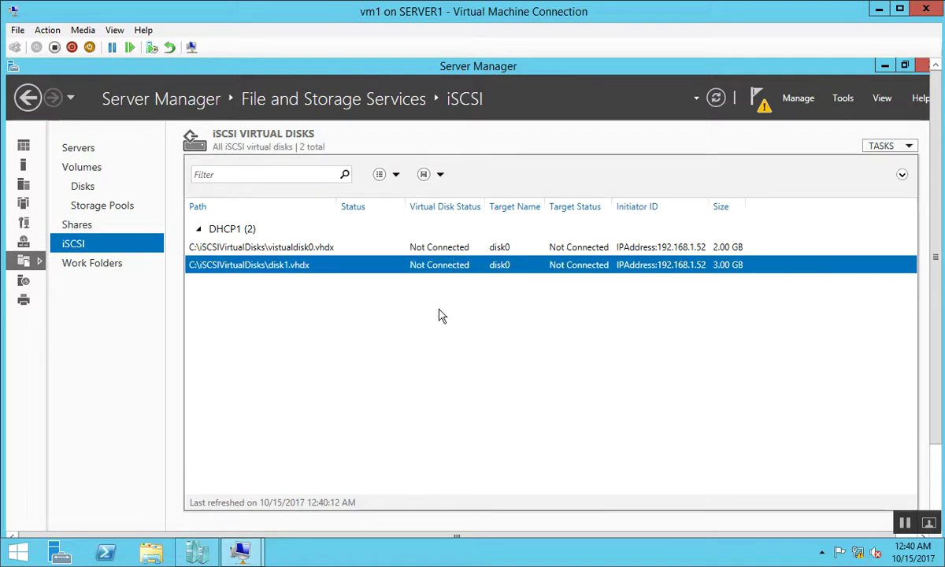
pyautogui.click(939, 508)
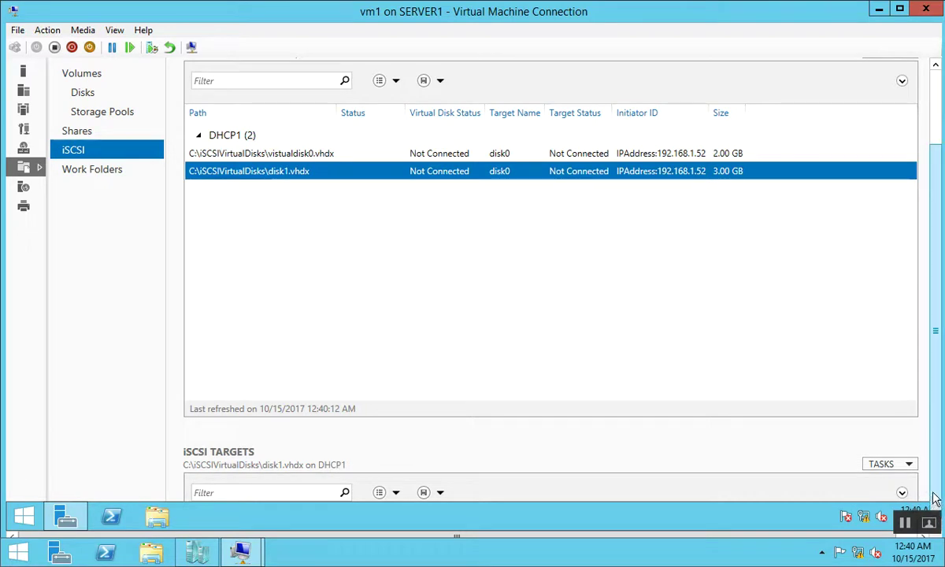
pyautogui.moveTo(375, 16)
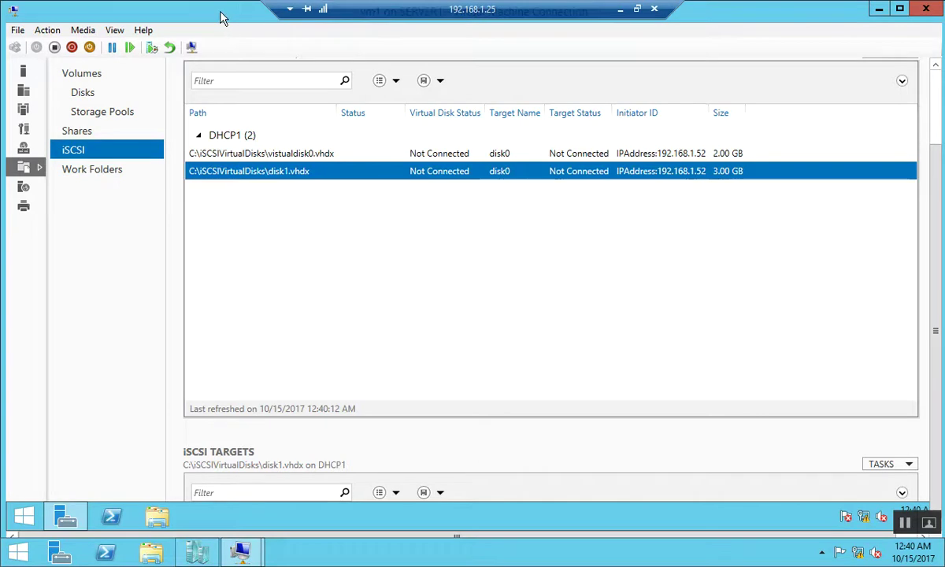
pyautogui.doubleClick(221, 17)
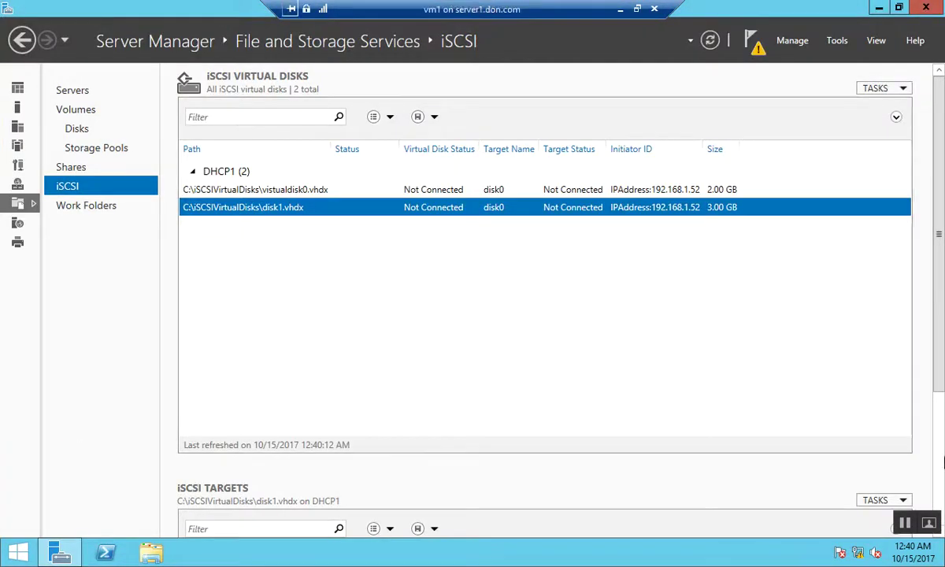
pyautogui.scroll(-3, 940, 470)
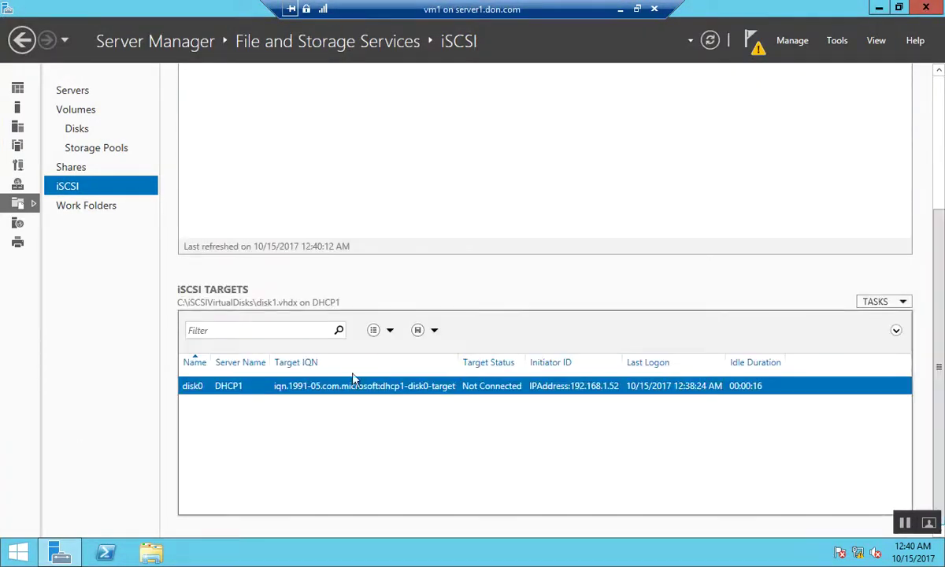
pyautogui.rightClick(330, 387)
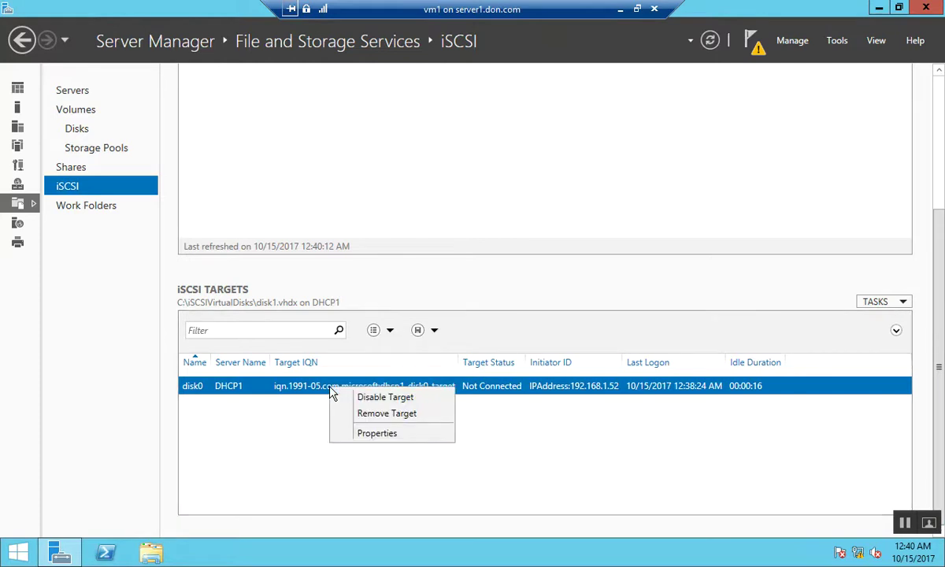
pyautogui.click(359, 415)
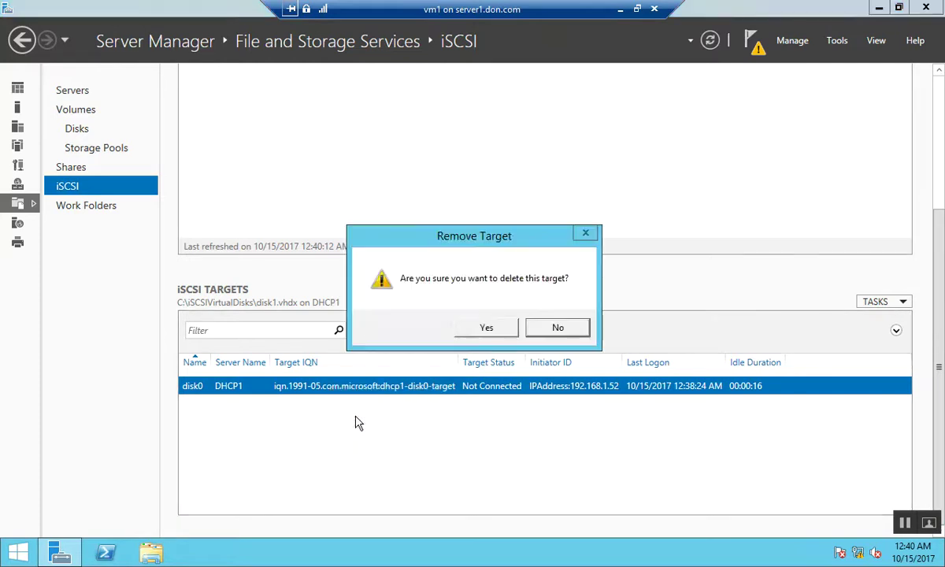
pyautogui.click(486, 327)
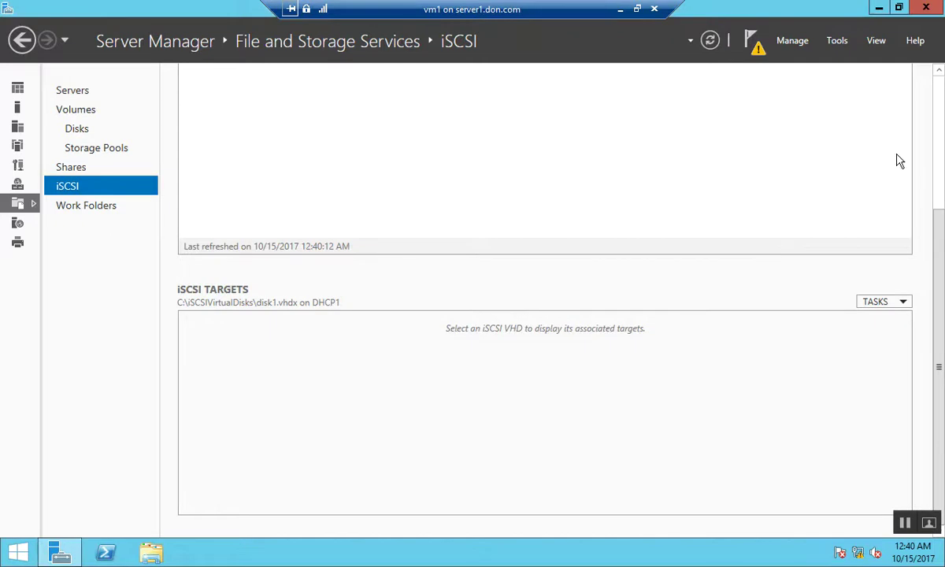
# Remove the vistualdisk0.vhdx and disk1.vhdx iSCSI virtual disks, leaving the list empty
pyautogui.scroll(5, 882, 126)
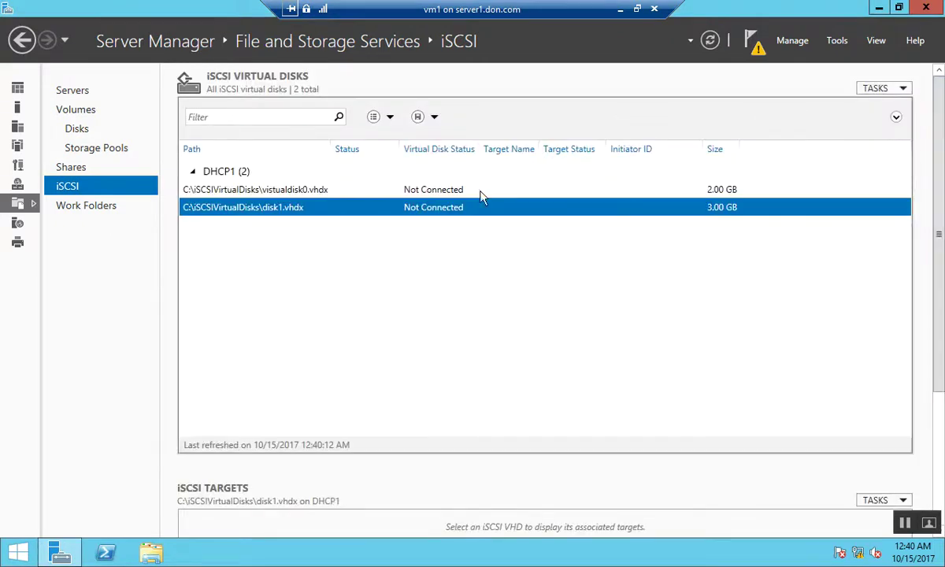
pyautogui.rightClick(330, 217)
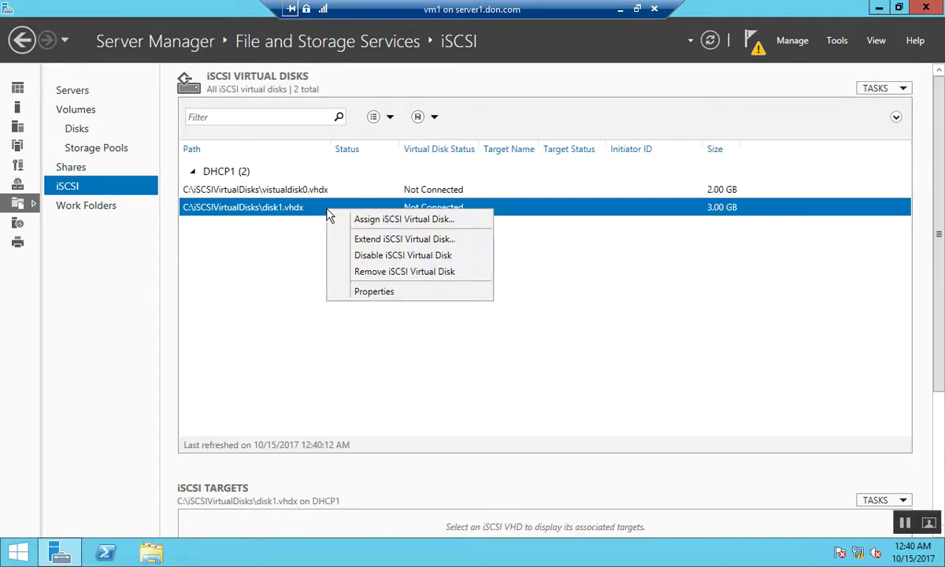
pyautogui.click(371, 275)
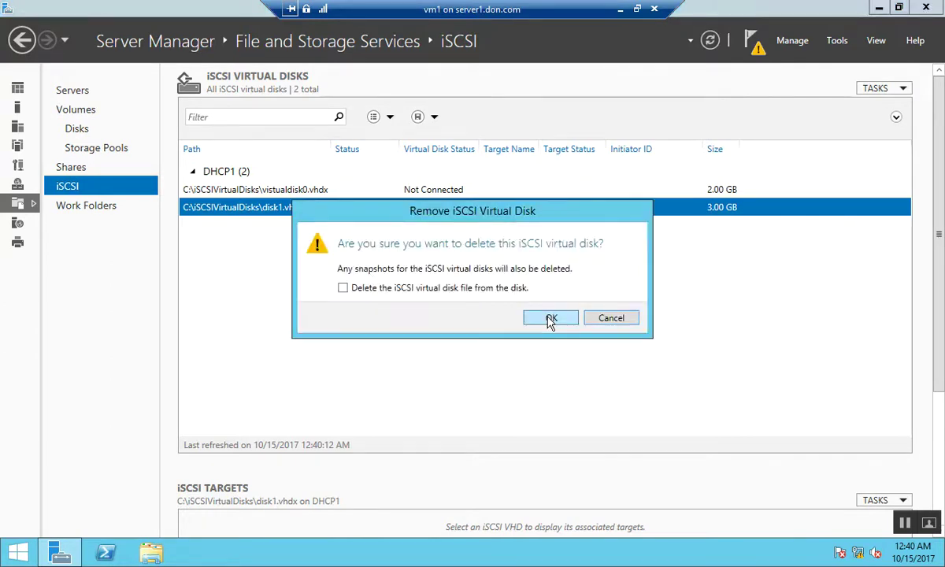
pyautogui.click(611, 318)
pyautogui.click(304, 191)
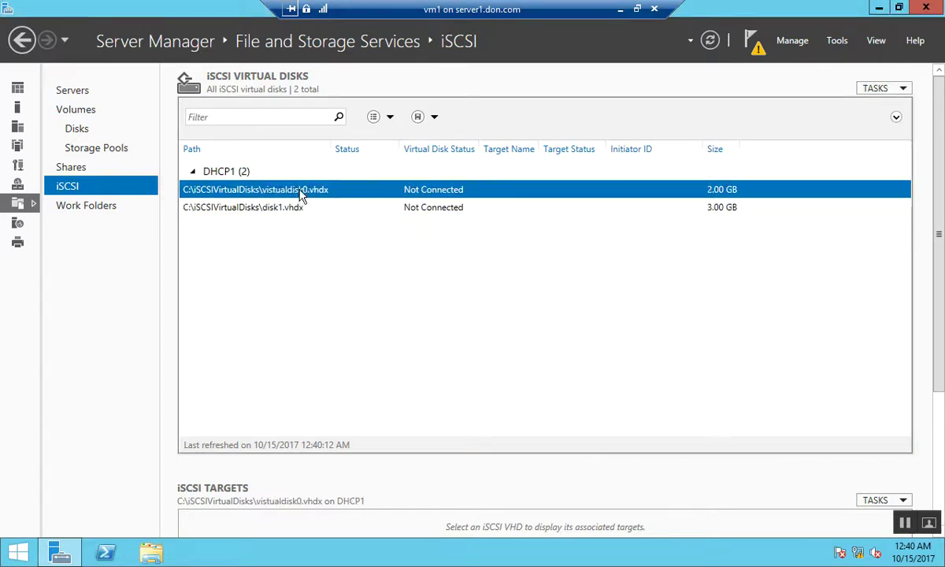
pyautogui.rightClick(300, 195)
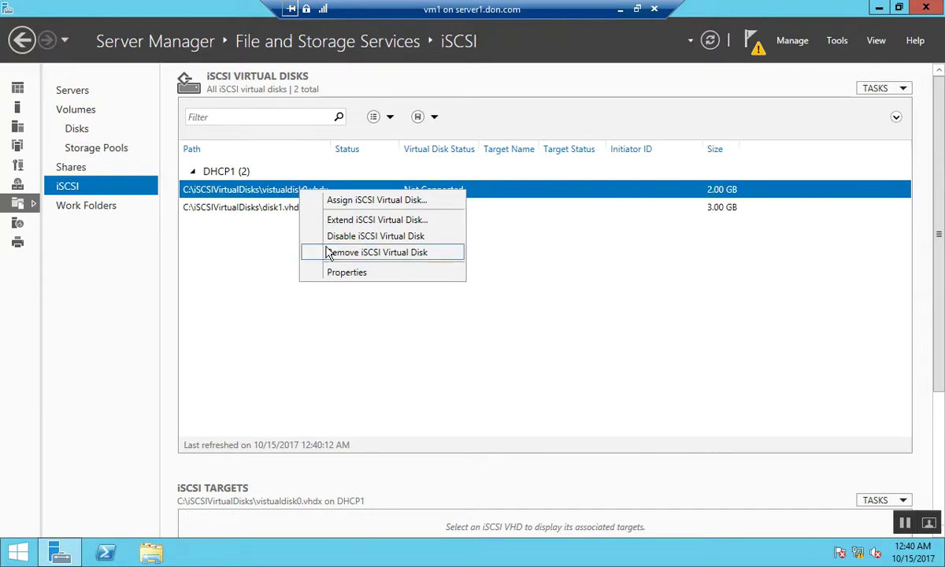
pyautogui.click(329, 253)
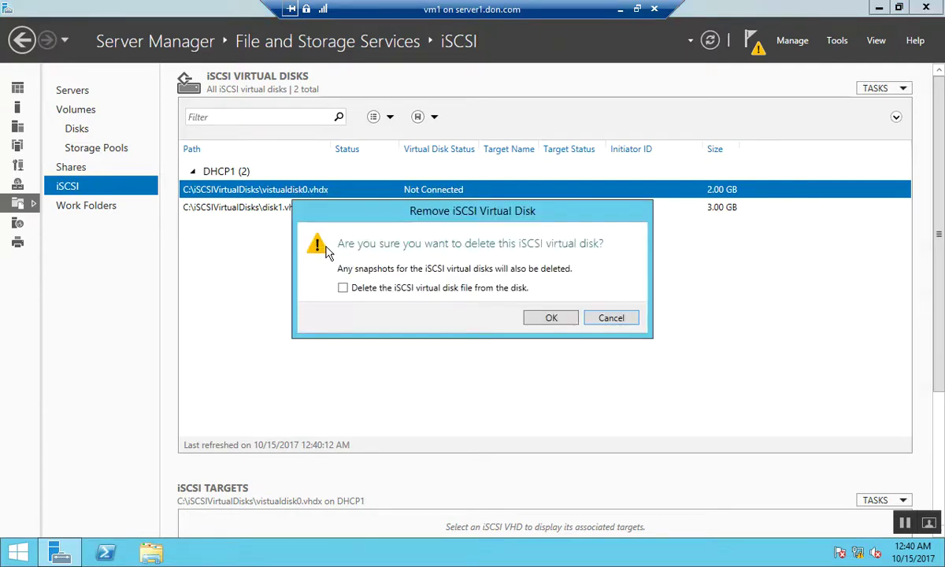
pyautogui.click(552, 319)
pyautogui.click(334, 199)
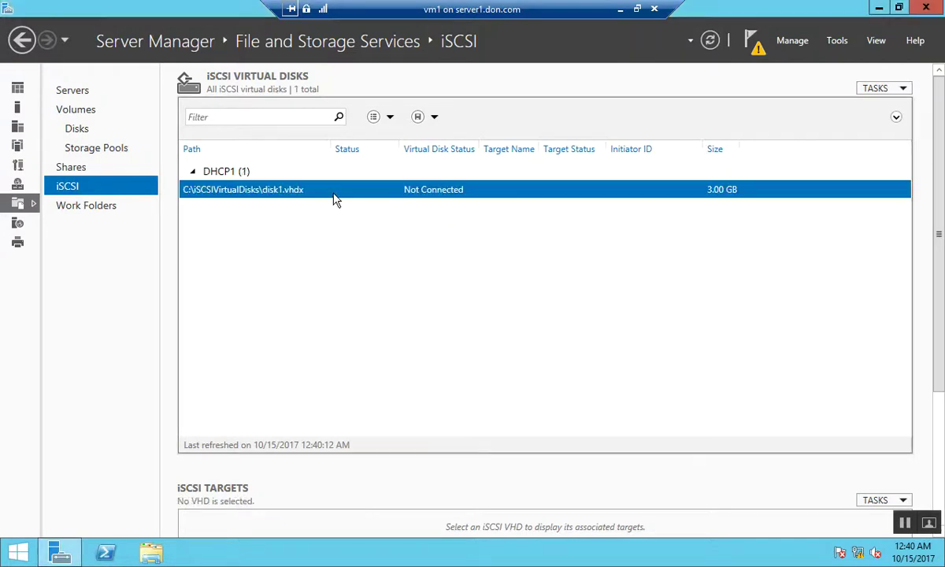
pyautogui.rightClick(334, 200)
pyautogui.click(390, 259)
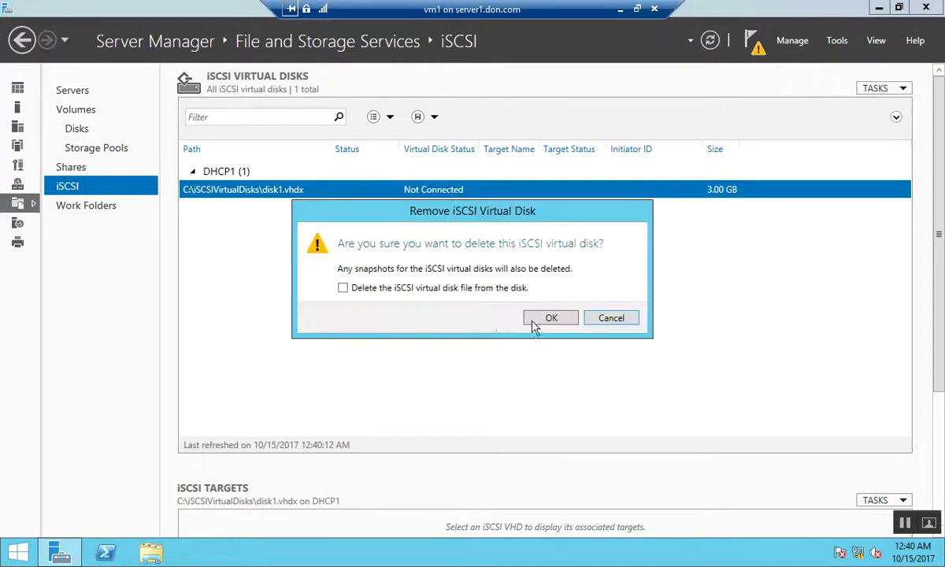
pyautogui.click(545, 322)
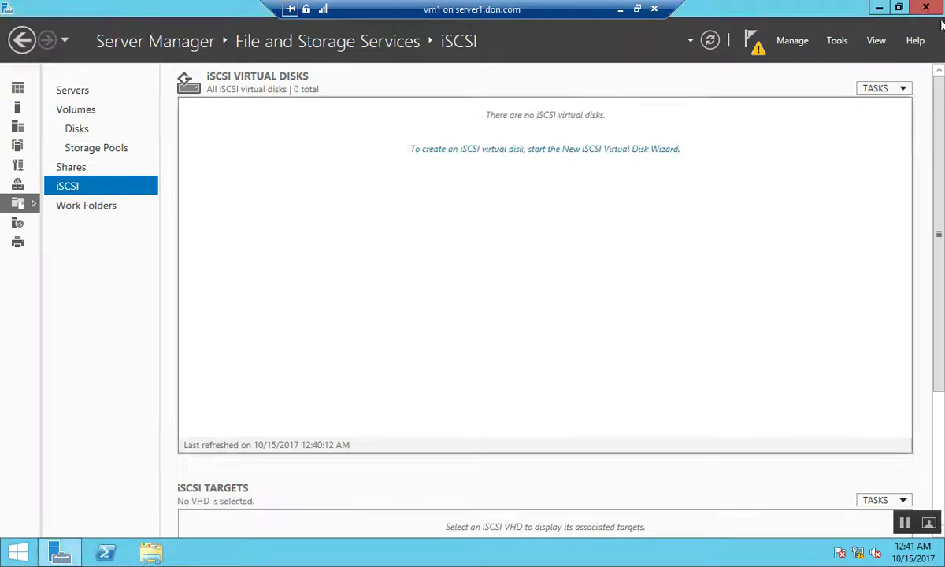
# Mount vistualdisk0.vhdx from C:\iSCSIVirtualDisks and view its werew text file
pyautogui.click(879, 7)
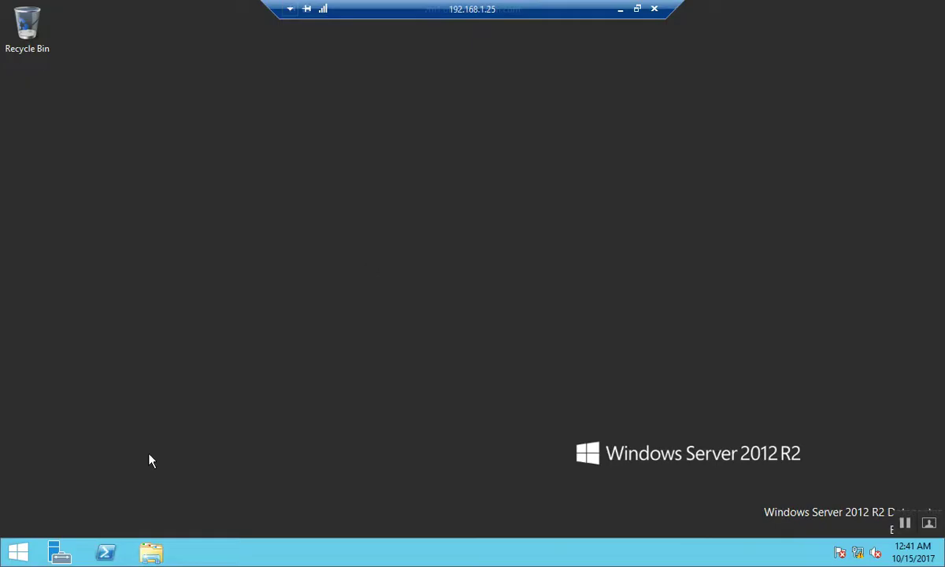
pyautogui.click(151, 553)
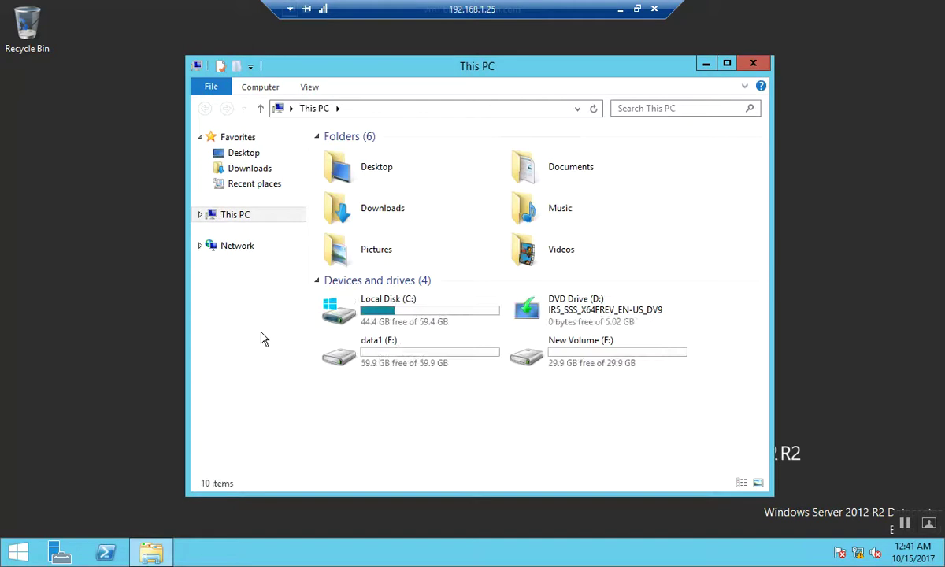
pyautogui.doubleClick(446, 319)
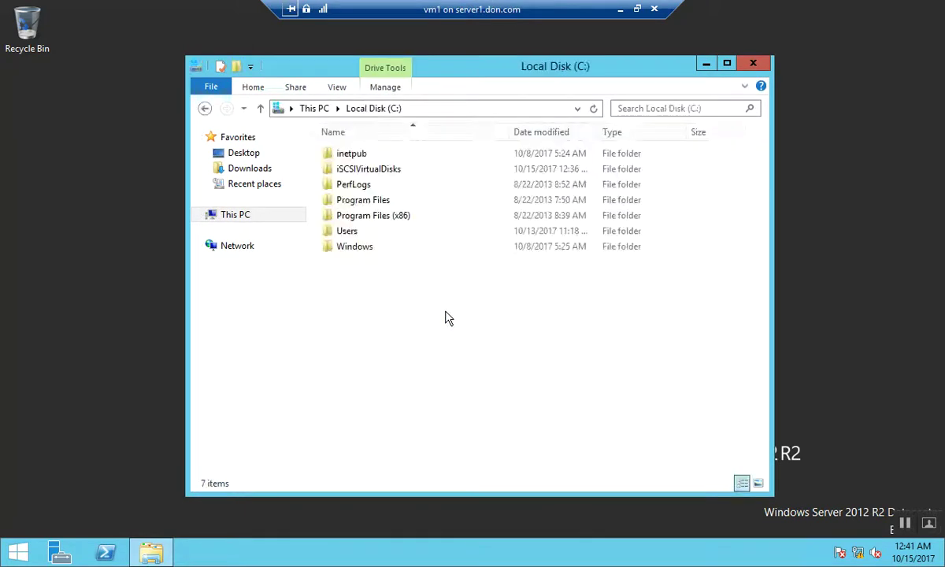
pyautogui.click(398, 173)
pyautogui.doubleClick(398, 173)
pyautogui.click(363, 155)
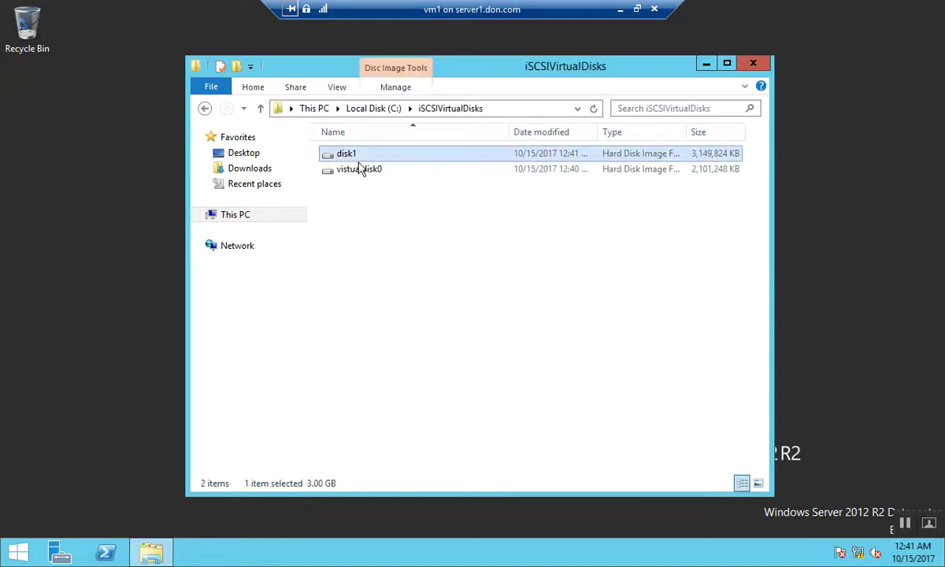
pyautogui.click(358, 172)
pyautogui.rightClick(358, 172)
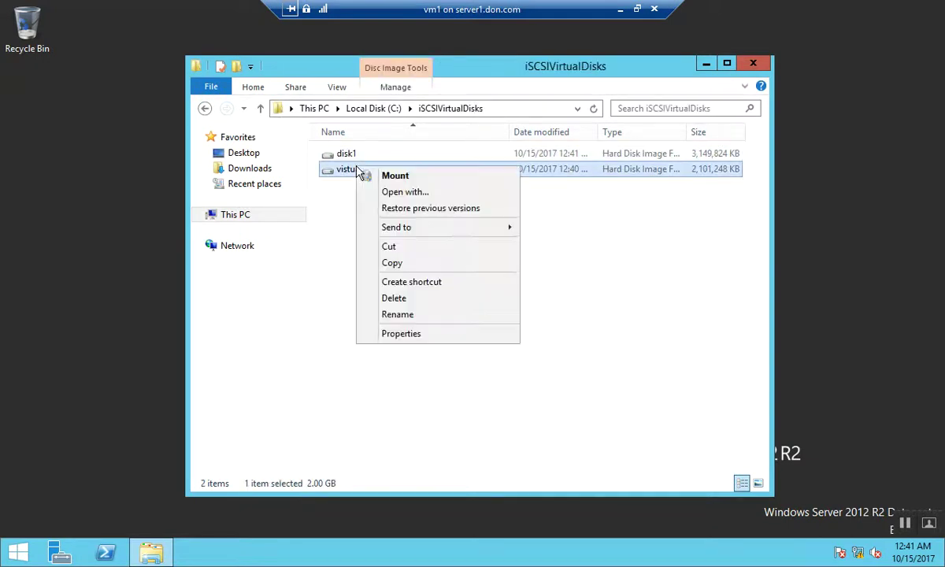
pyautogui.click(386, 178)
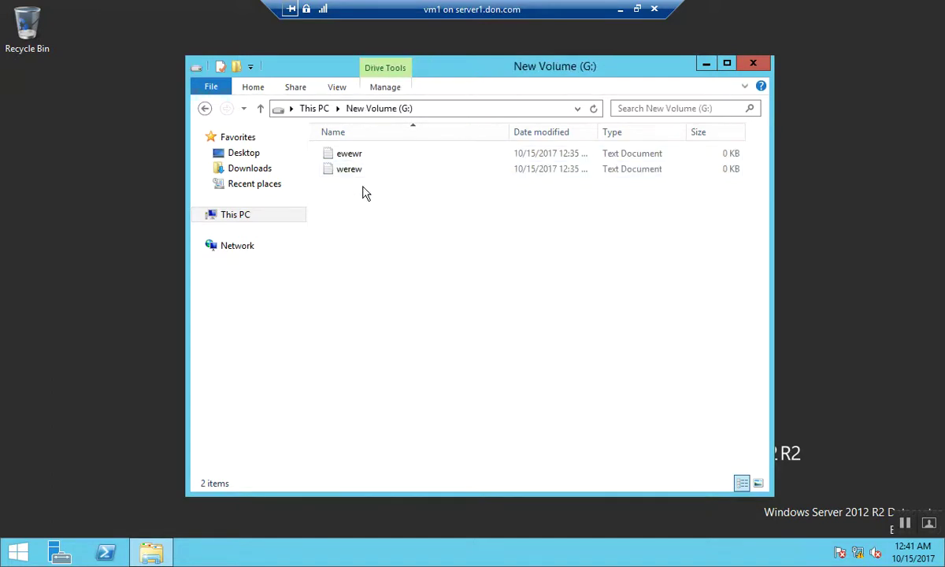
pyautogui.doubleClick(365, 173)
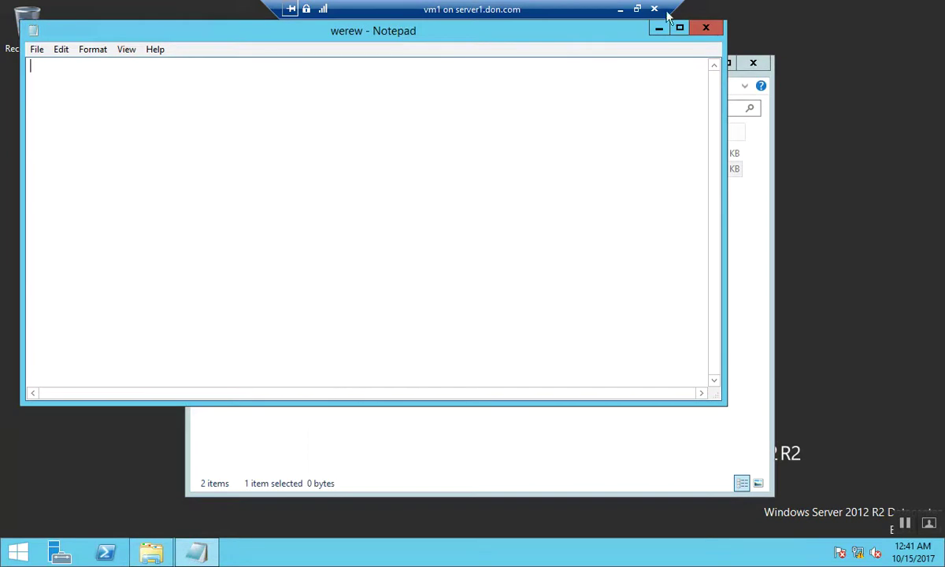
pyautogui.click(714, 33)
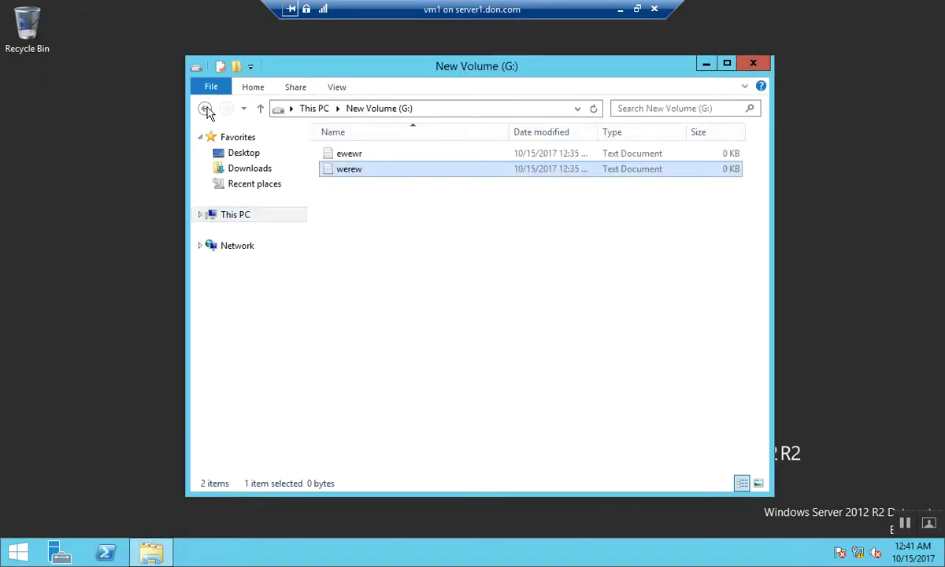
# Mount disk1.vhdx as New Volume (H:), then reopen This PC
pyautogui.click(204, 109)
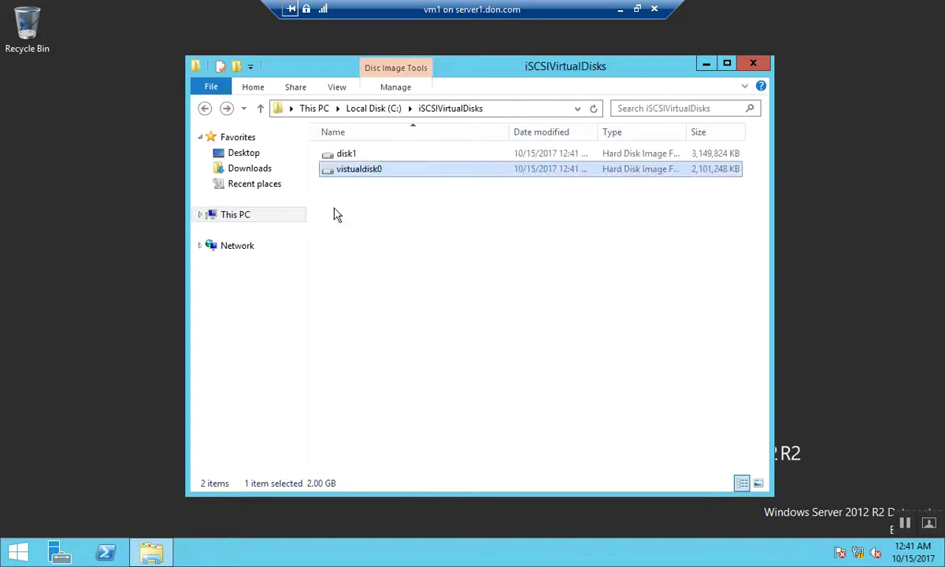
pyautogui.rightClick(371, 160)
pyautogui.click(410, 169)
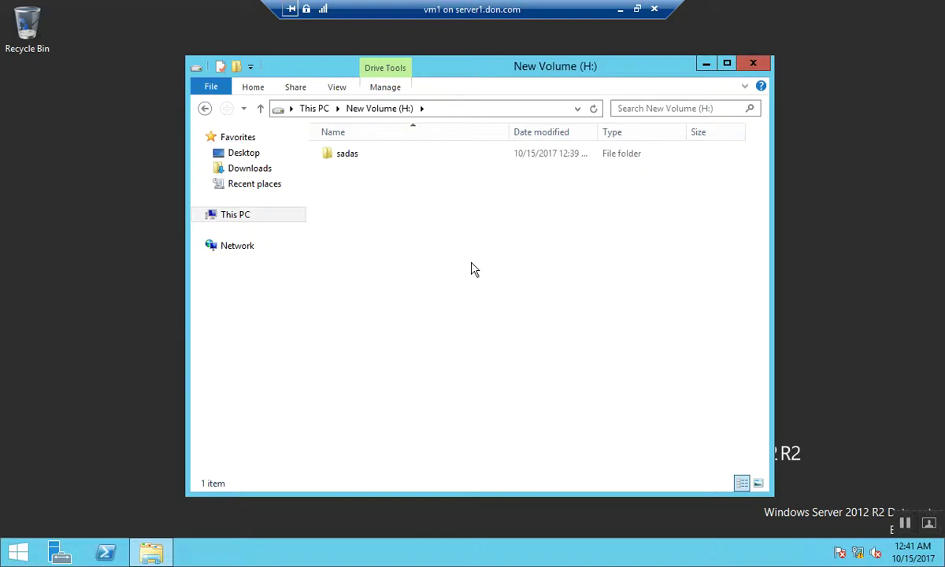
pyautogui.click(753, 65)
pyautogui.click(158, 556)
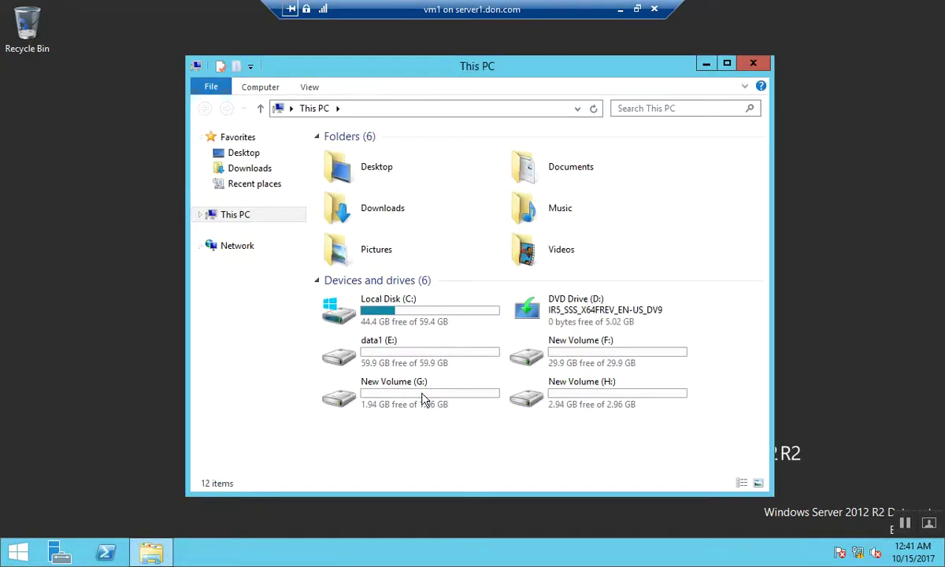
# Eject the mounted New Volume (G:) and New Volume (H:) drives
pyautogui.click(439, 396)
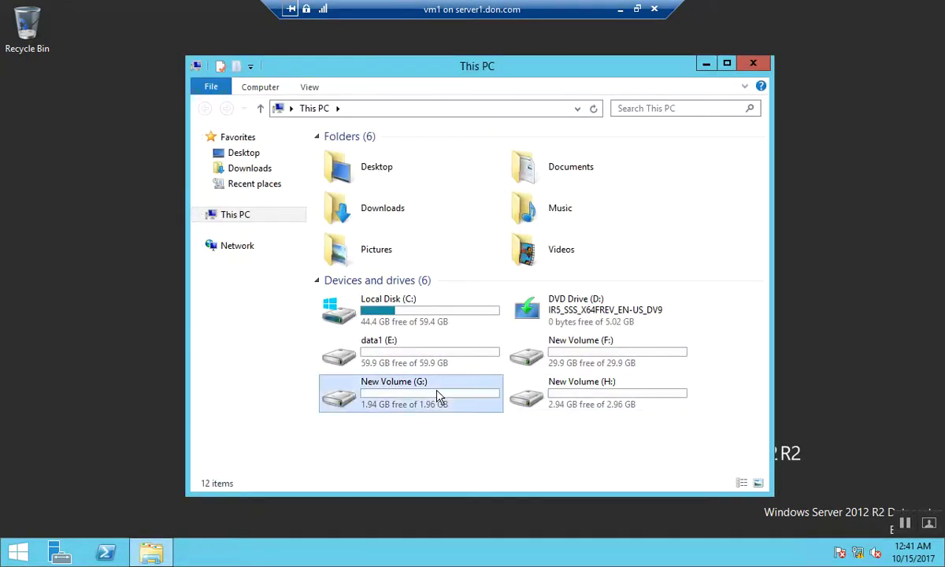
pyautogui.rightClick(439, 396)
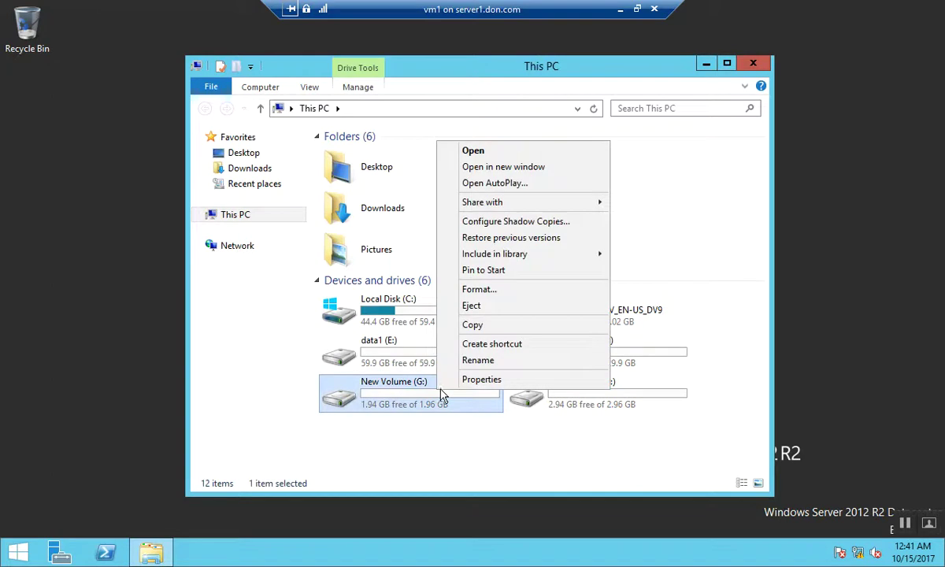
pyautogui.click(498, 311)
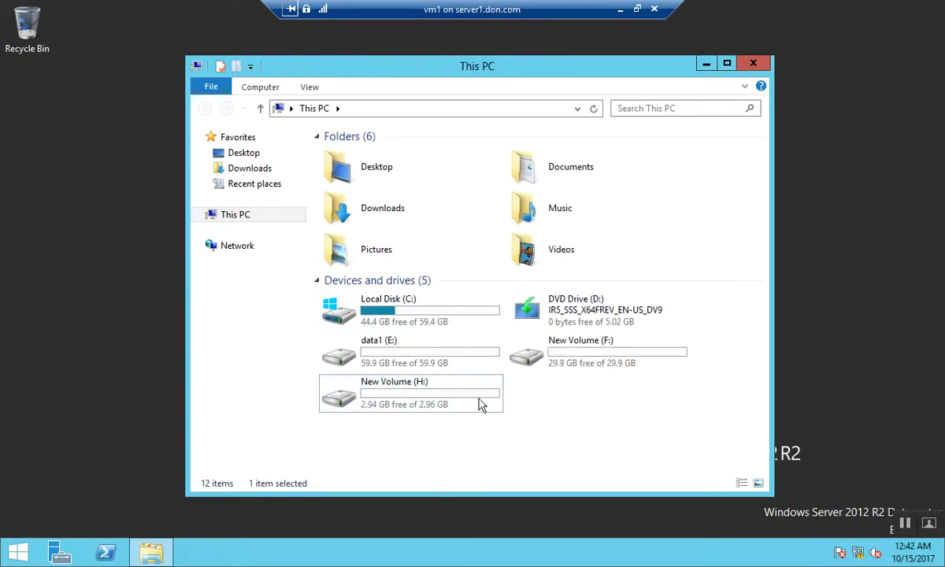
pyautogui.rightClick(481, 399)
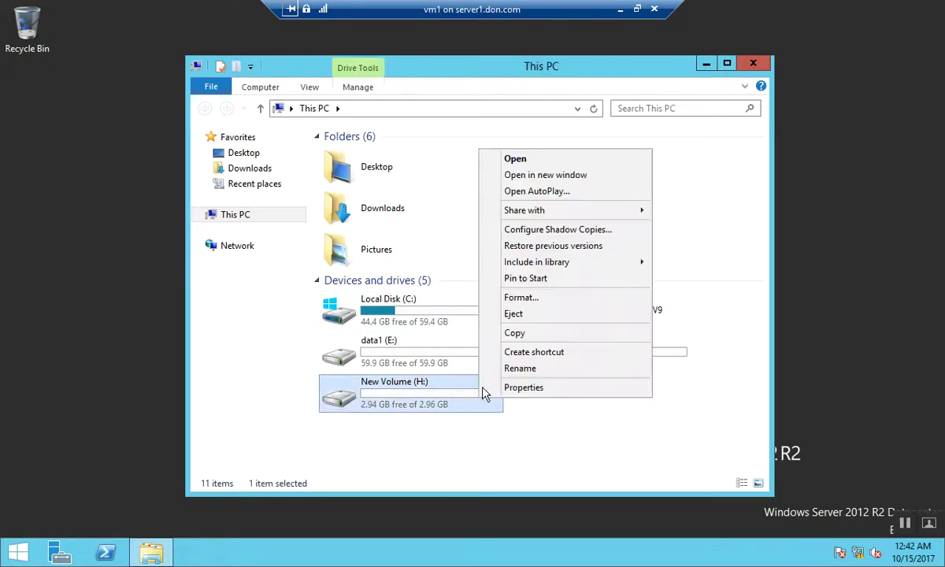
pyautogui.click(515, 315)
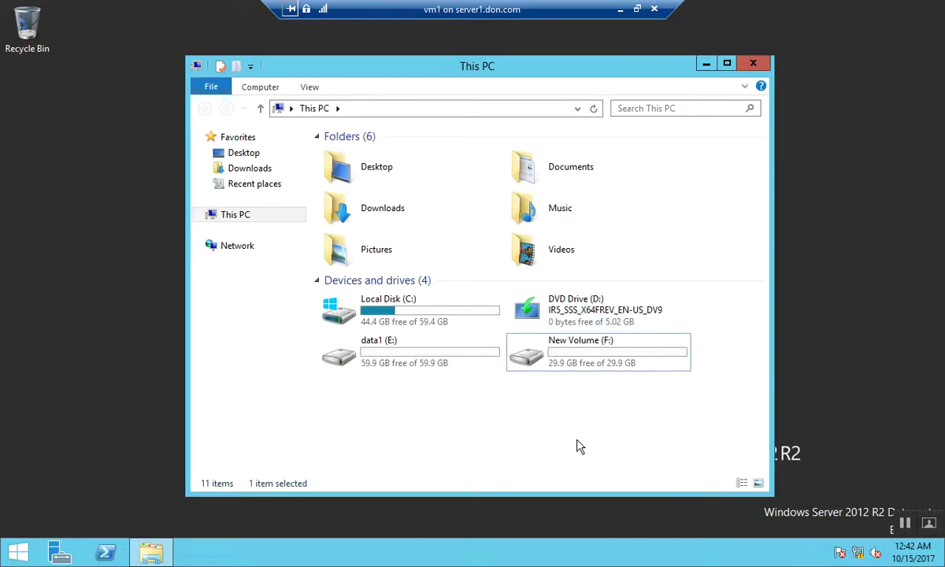
# Close This PC and minimize the vm1 connection and Hyper-V Manager to show the desktop
pyautogui.click(753, 63)
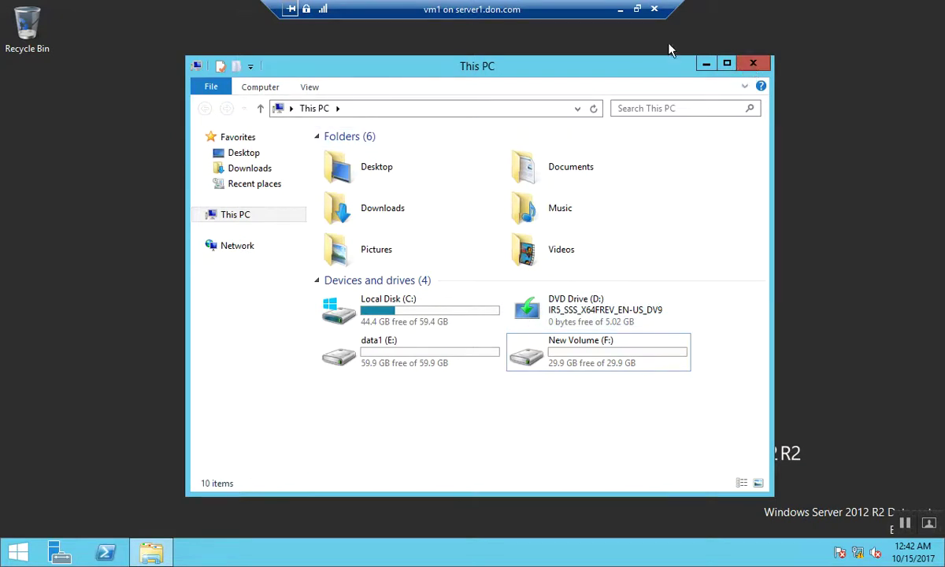
pyautogui.click(621, 12)
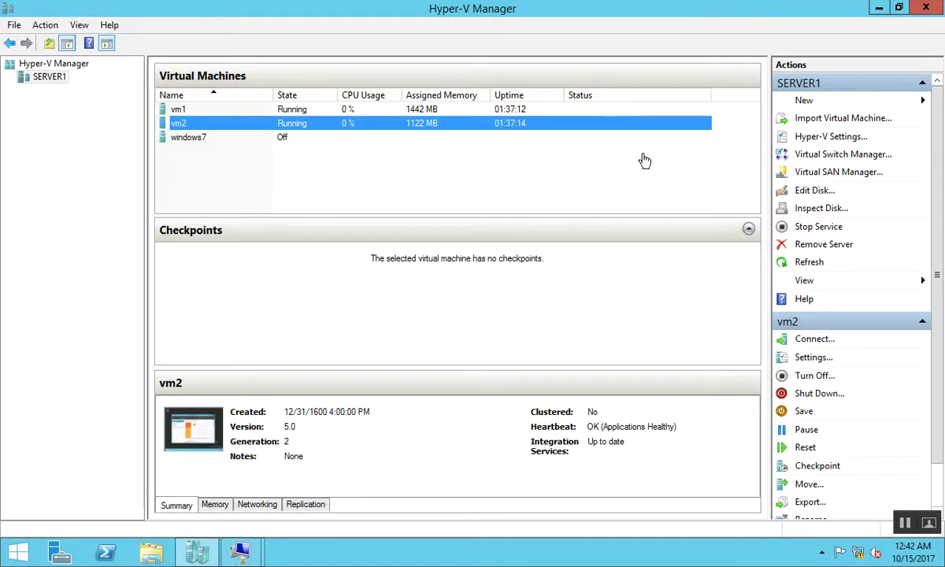
pyautogui.click(879, 8)
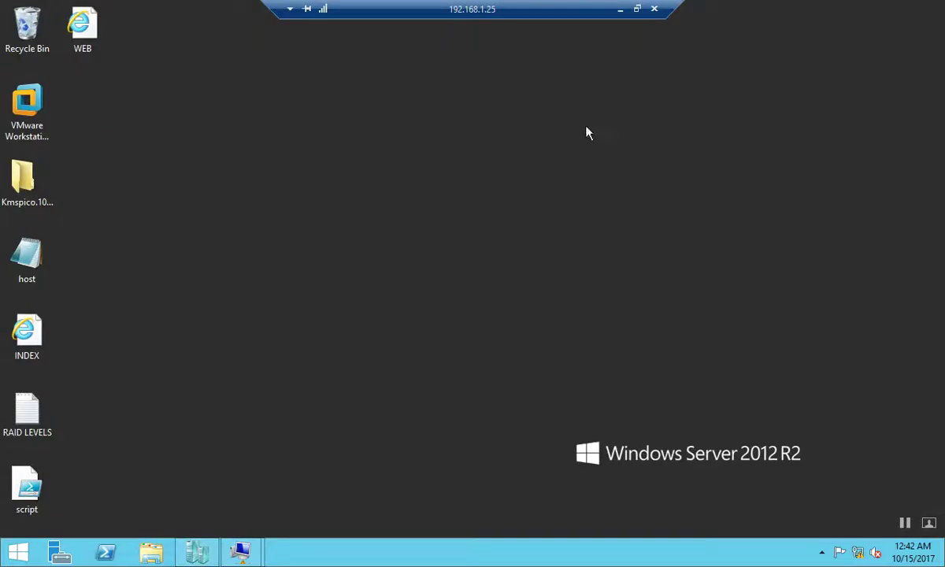